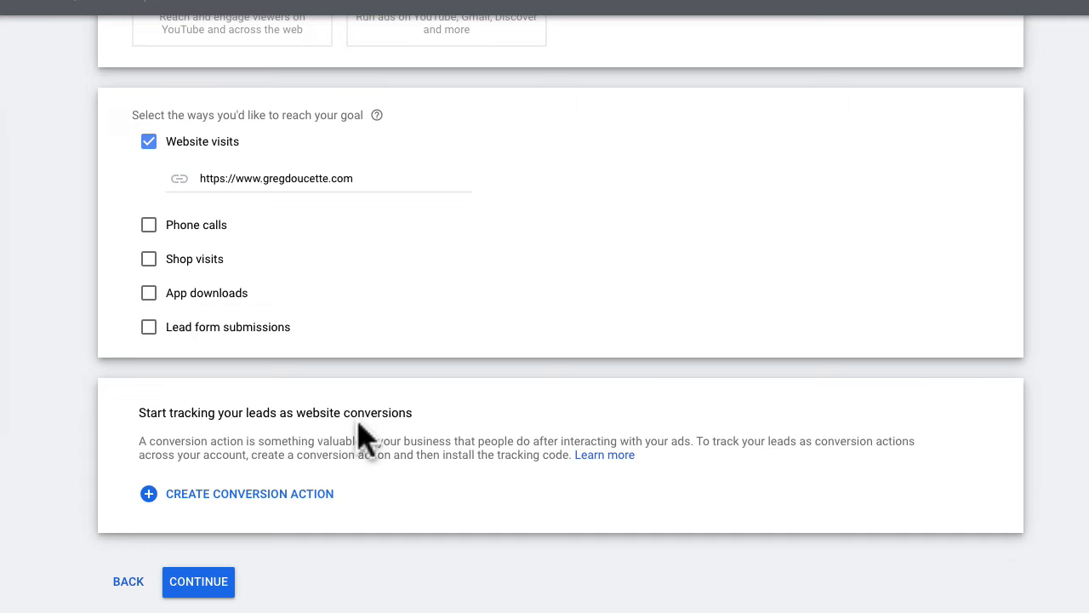
# Continue to campaign settings and name the campaign 'Meal Plan - Search - USA + CAN'.
pyautogui.click(205, 579)
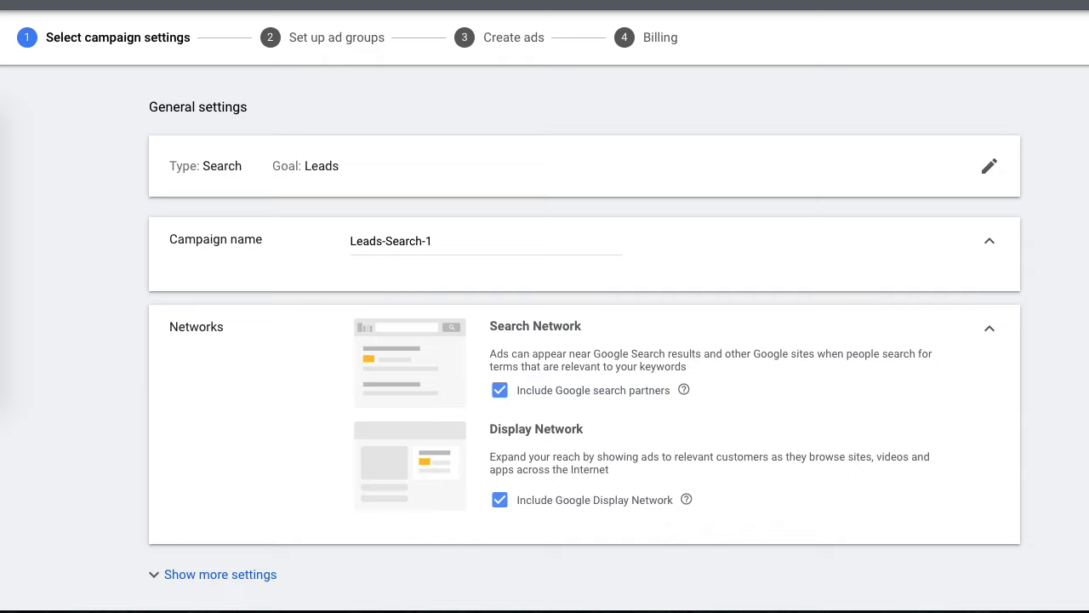
pyautogui.tripleClick(418, 241)
pyautogui.write('Meal Plan- Search - USA + CAN')
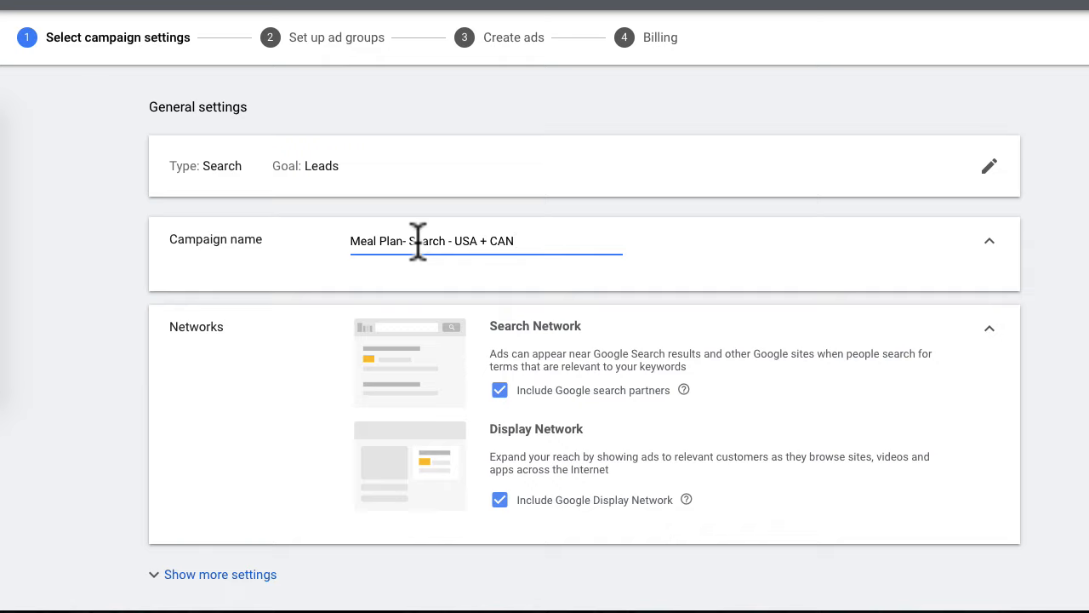
pyautogui.click(402, 241)
# Exclude the Google Display Network, keeping search partners, and reveal more settings.
pyautogui.scroll(-1, 511, 268)
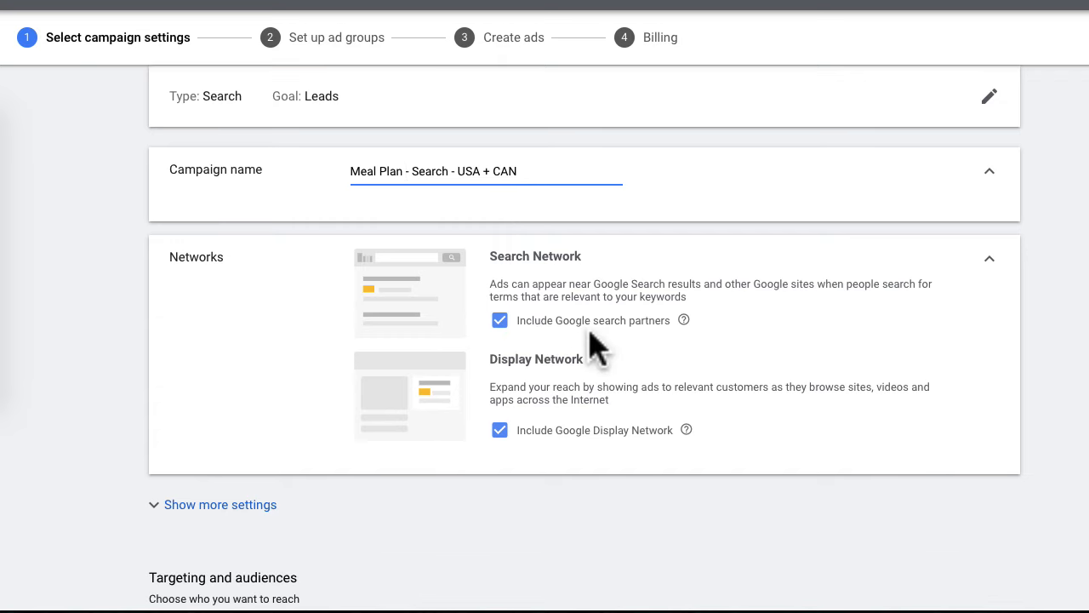
pyautogui.scroll(-1, 515, 348)
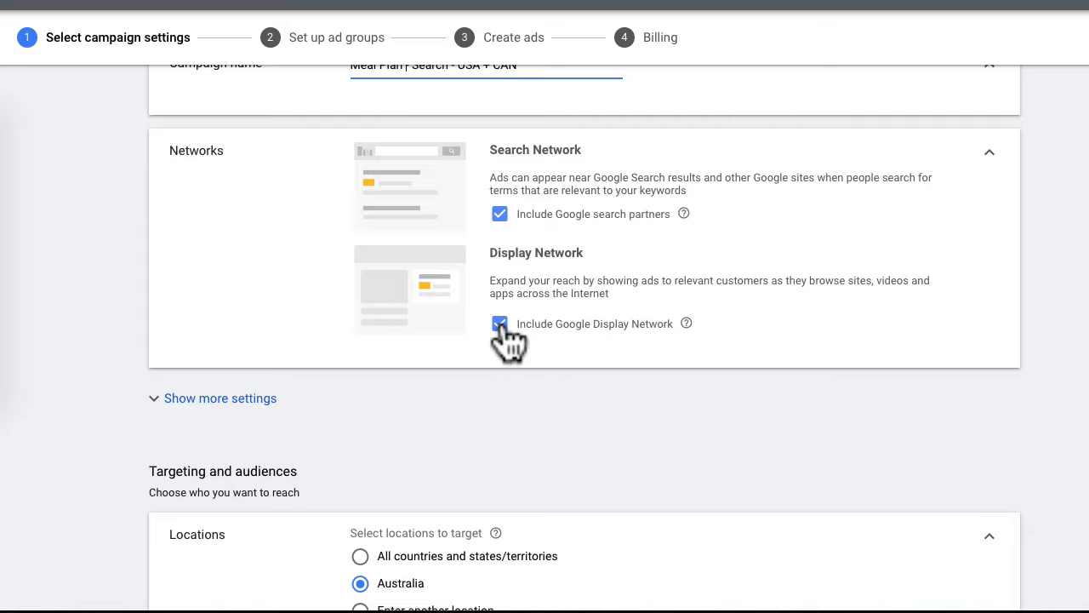
pyautogui.click(499, 324)
pyautogui.scroll(-3, 700, 451)
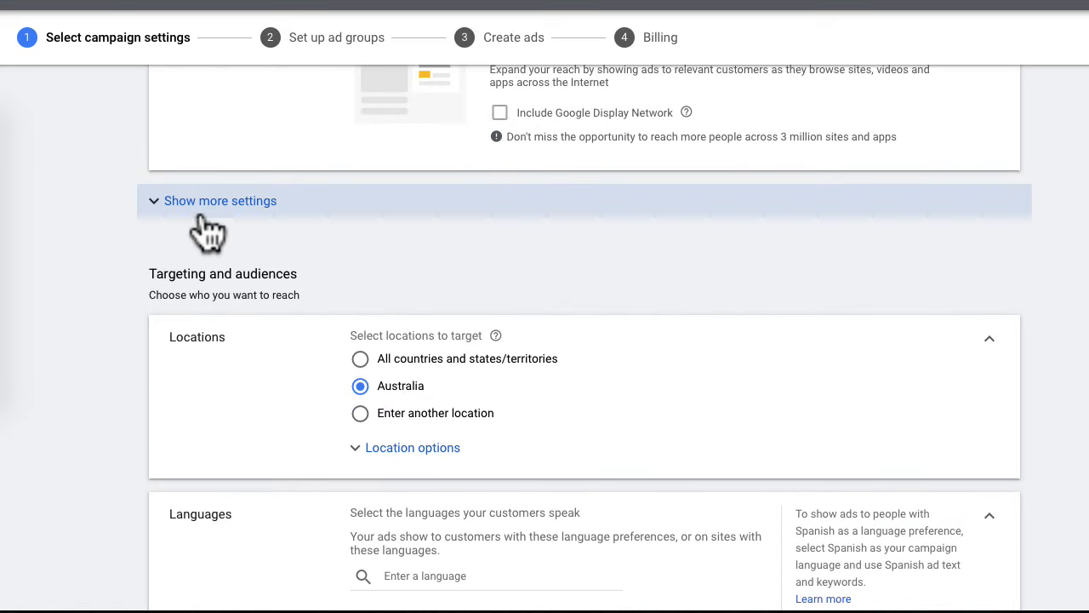
pyautogui.click(201, 215)
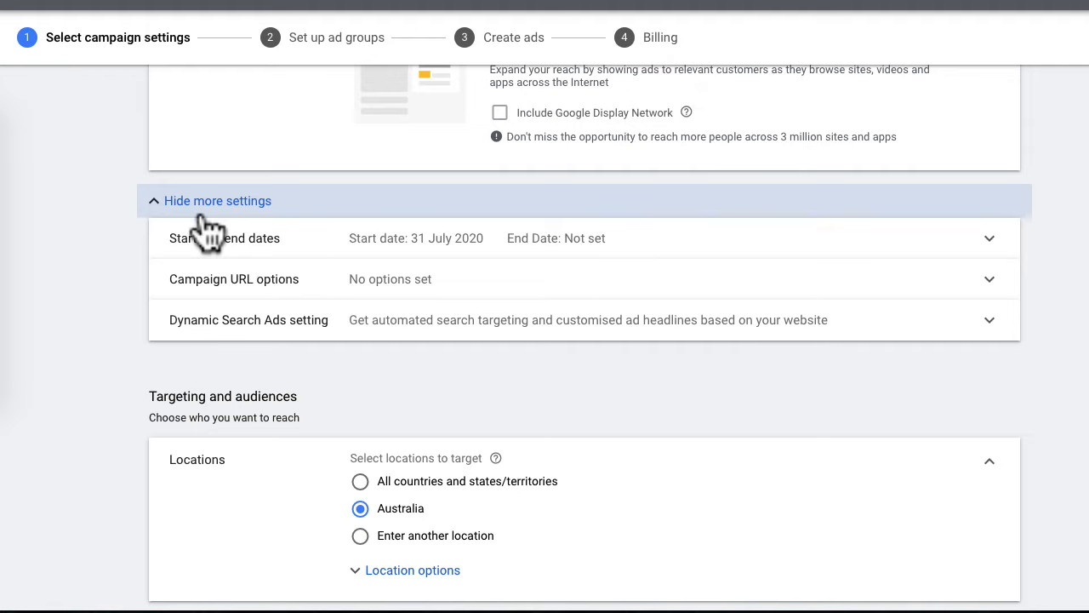
# Set the campaign start date to 2 Aug 2020, leaving no end date.
pyautogui.click(383, 244)
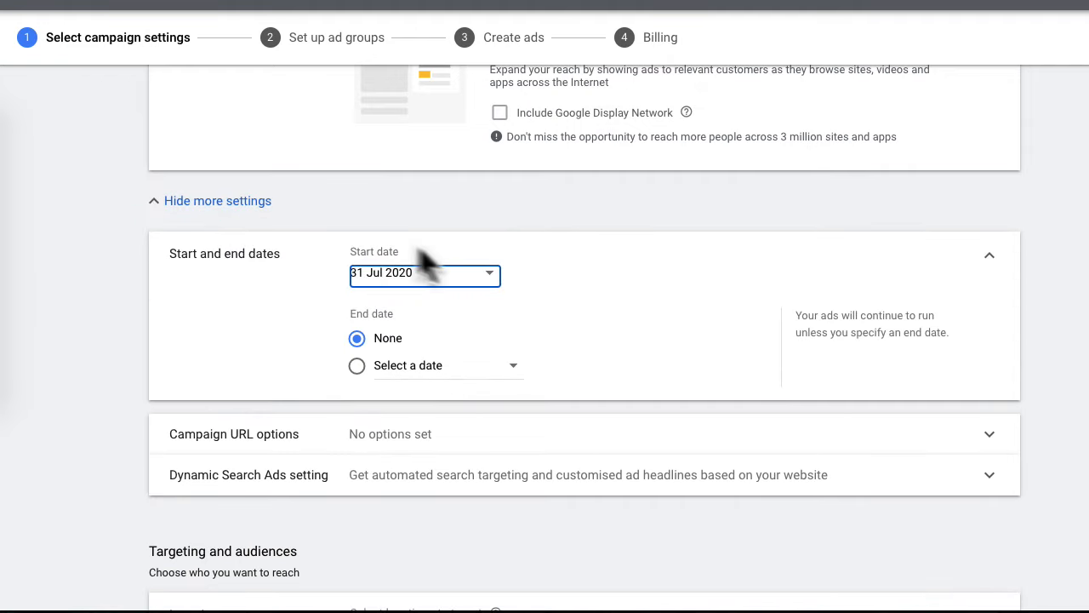
pyautogui.click(492, 285)
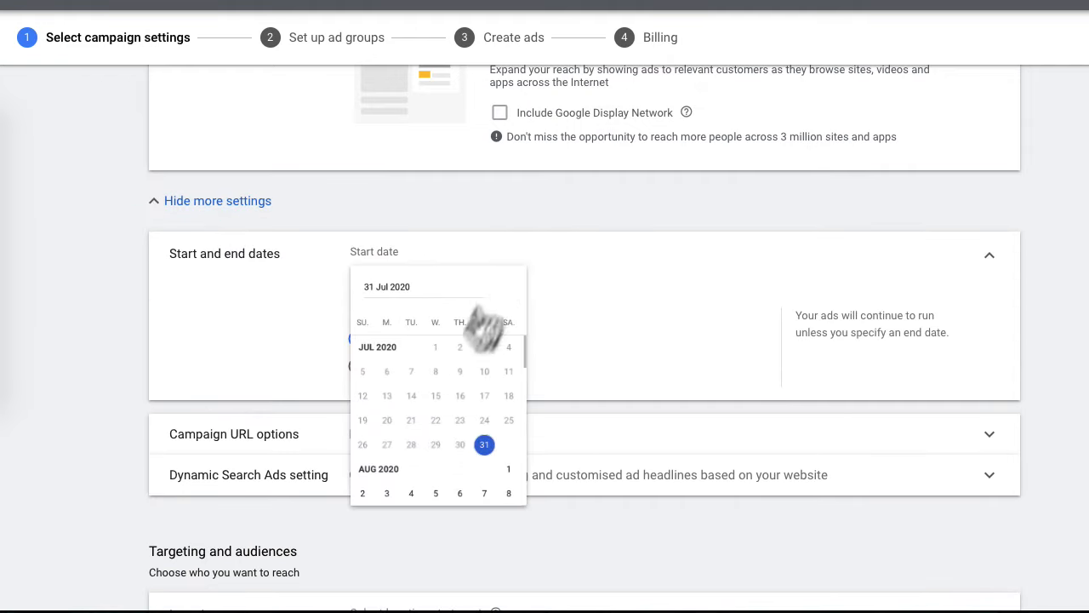
pyautogui.scroll(-4, 400, 473)
pyautogui.scroll(1, 389, 407)
pyautogui.scroll(1, 383, 400)
pyautogui.click(366, 410)
# Expand the Dynamic Search Ads setting to review it, then collapse it.
pyautogui.scroll(-1, 698, 357)
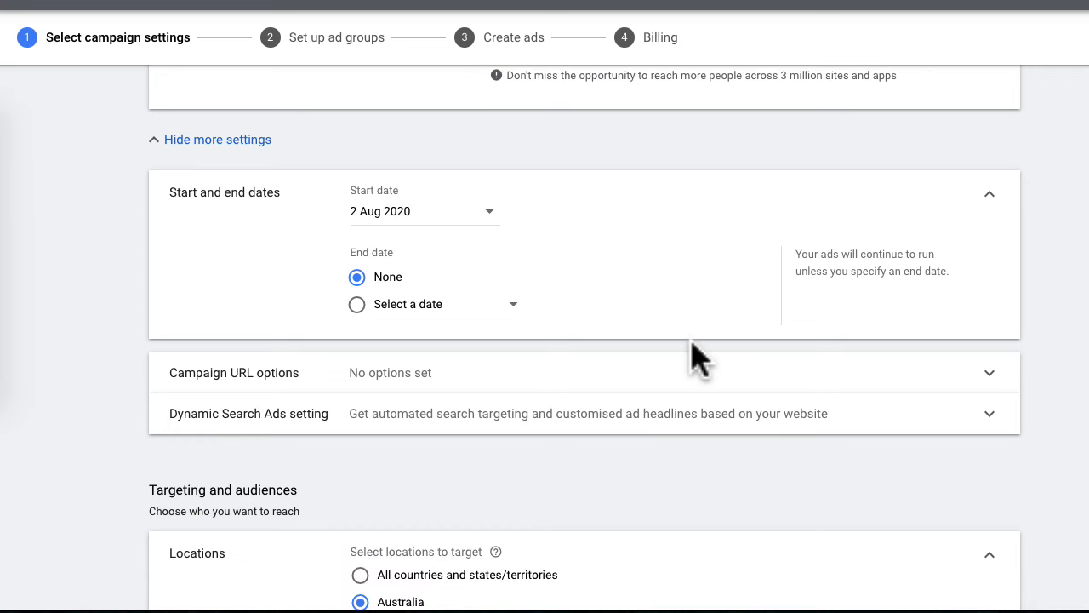
pyautogui.scroll(-2, 510, 323)
pyautogui.click(396, 290)
pyautogui.scroll(-1, 397, 409)
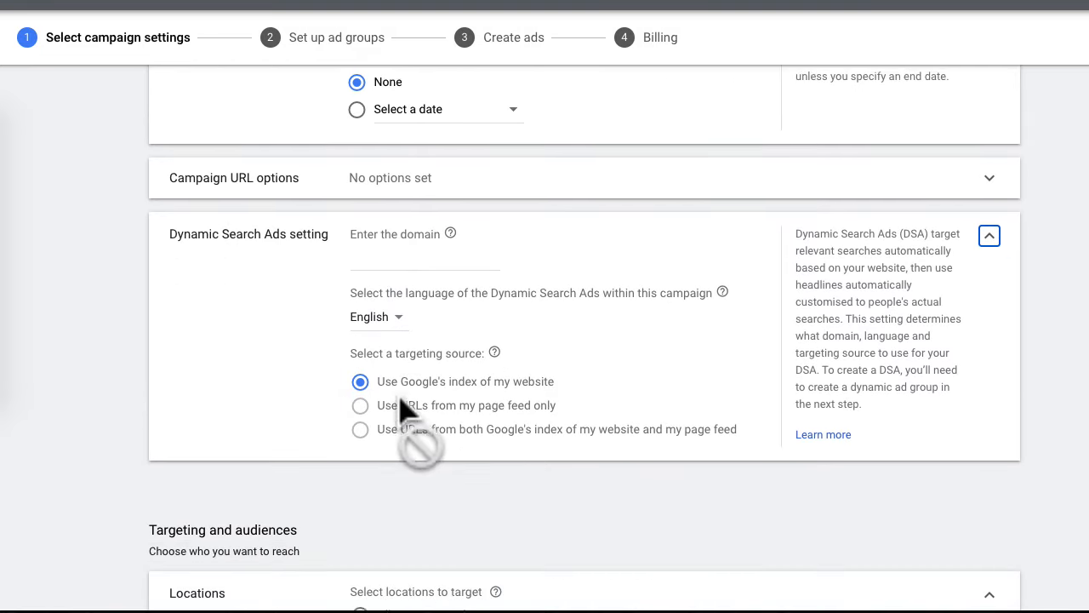
pyautogui.moveTo(405, 406)
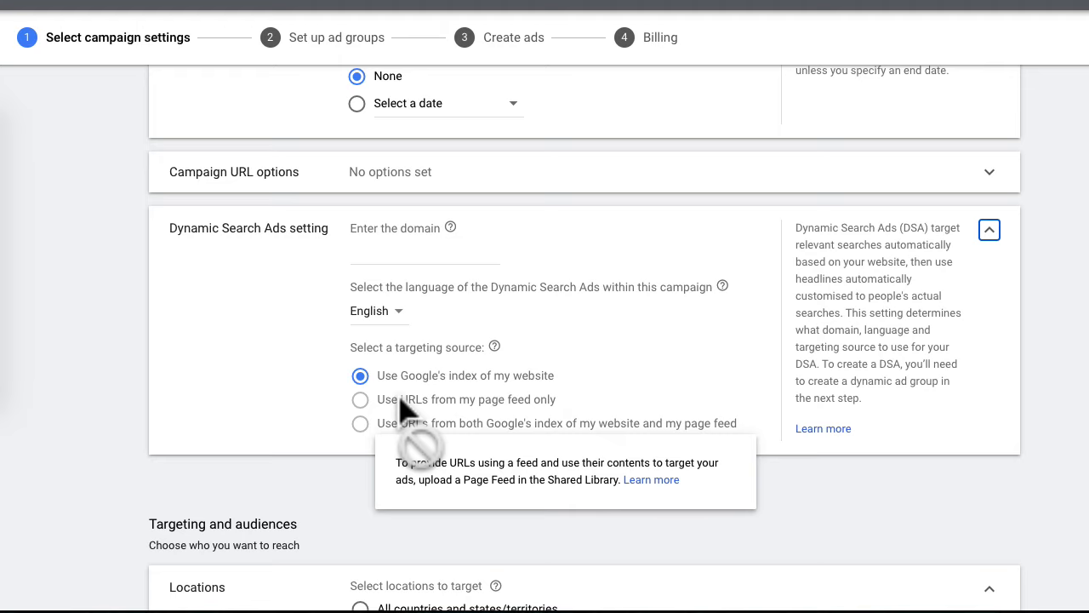
pyautogui.click(990, 230)
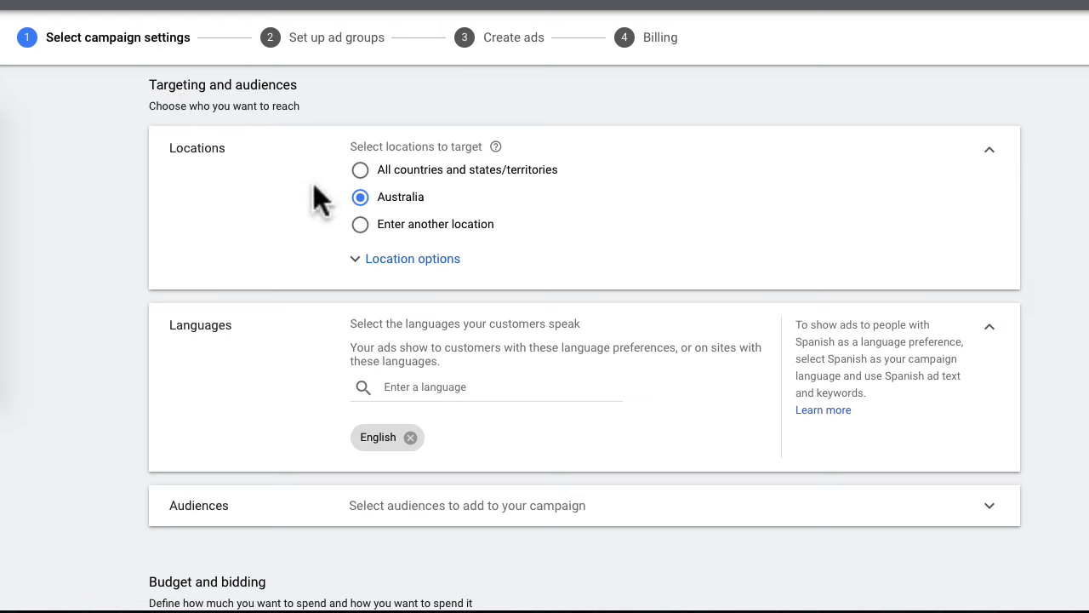
# Search for and target United States (country), then open the advanced location search.
pyautogui.click(420, 232)
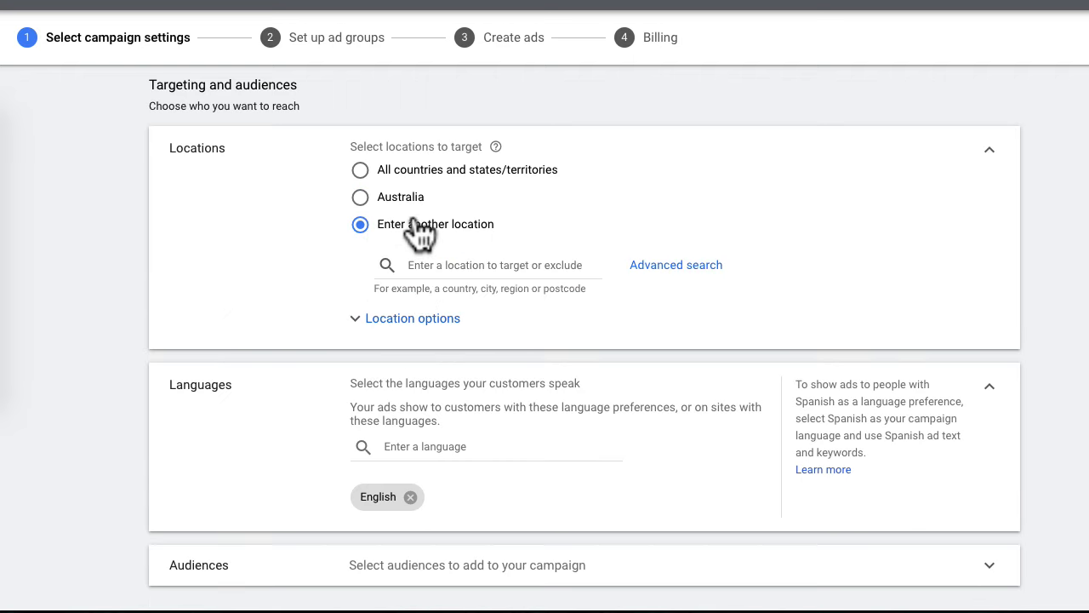
pyautogui.click(433, 262)
pyautogui.write('United k')
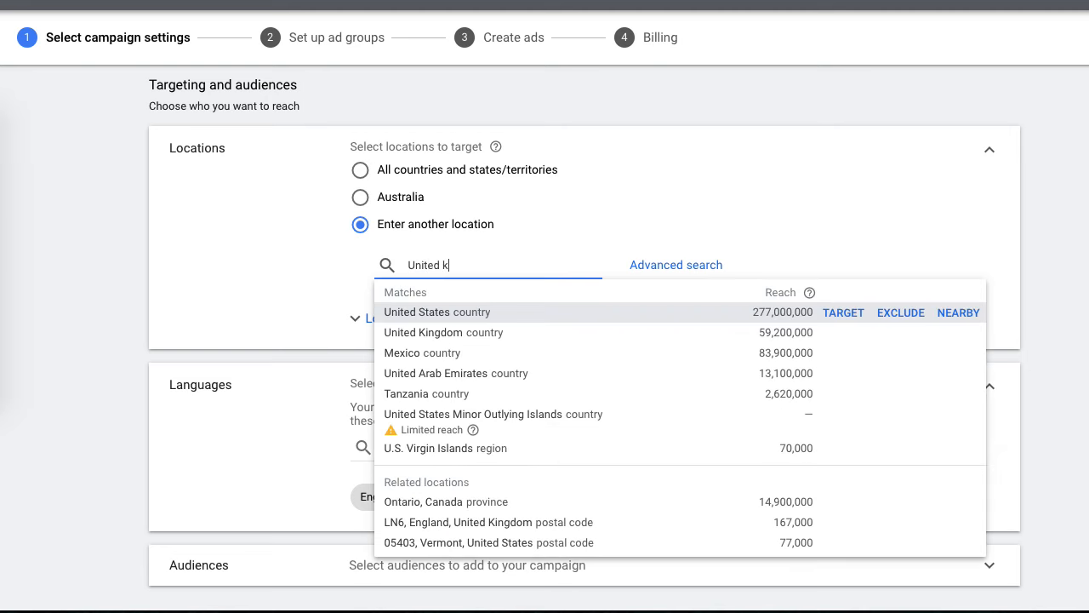
pyautogui.press('BackSpace')
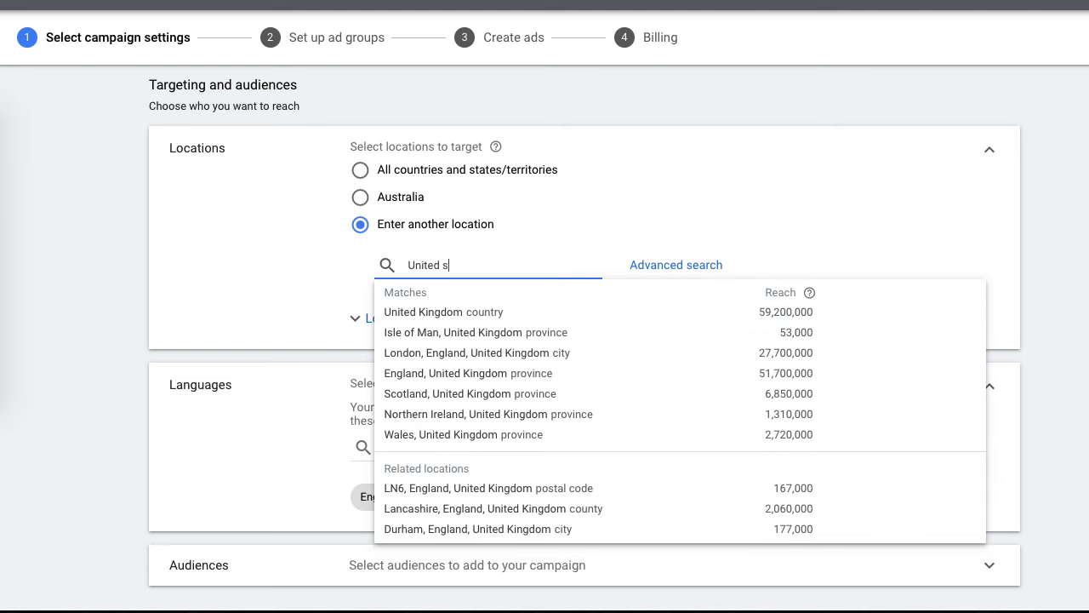
pyautogui.write('state')
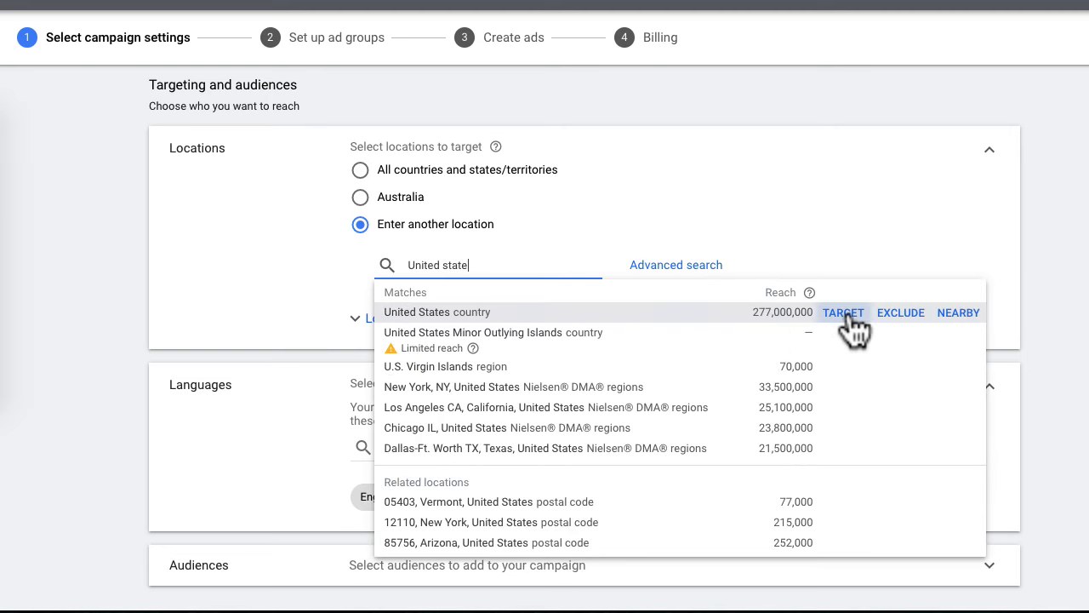
pyautogui.click(845, 313)
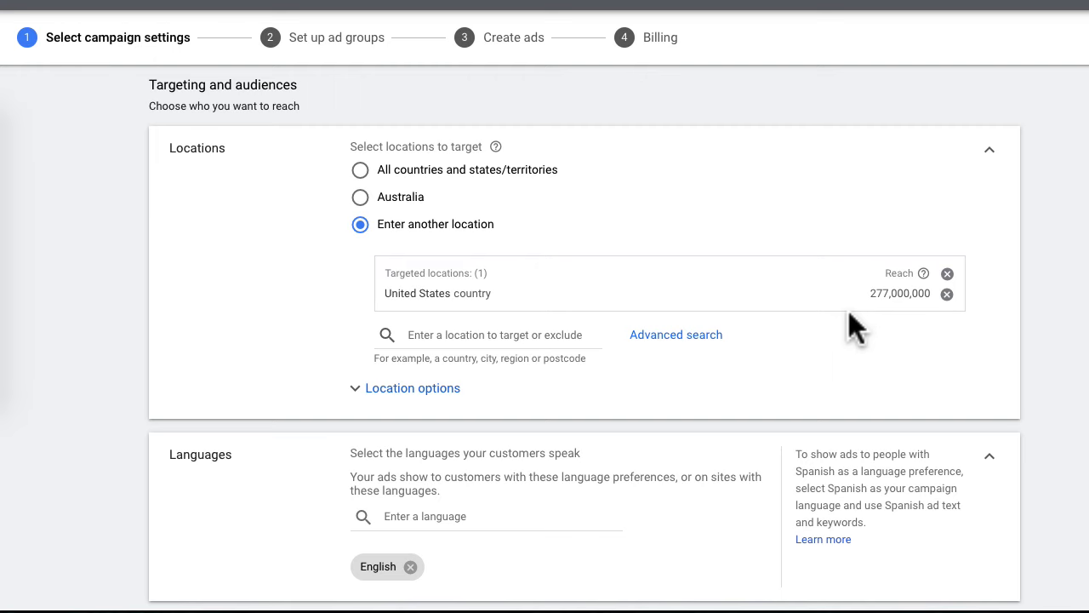
pyautogui.click(707, 337)
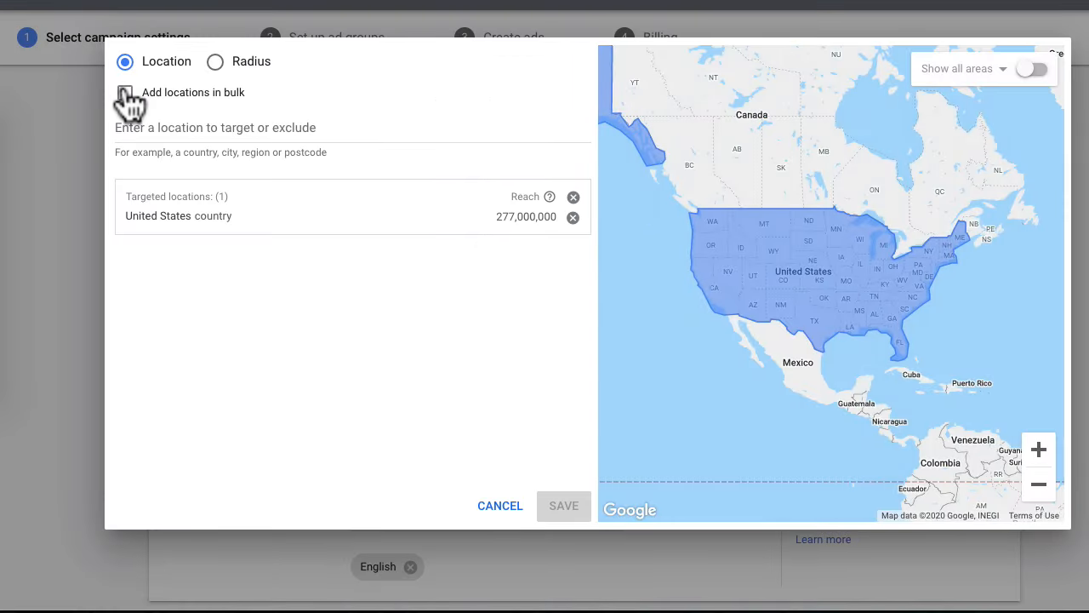
# Bulk-add Canada as a target location, drop United Kingdom, and save the locations.
pyautogui.click(125, 92)
pyautogui.click(195, 142)
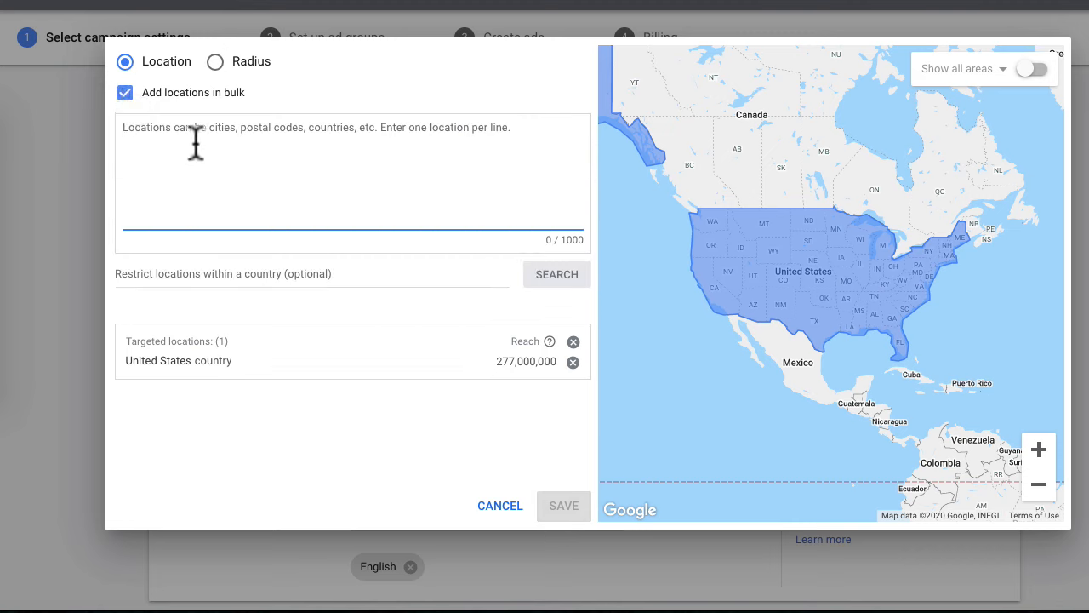
pyautogui.write('Canada')
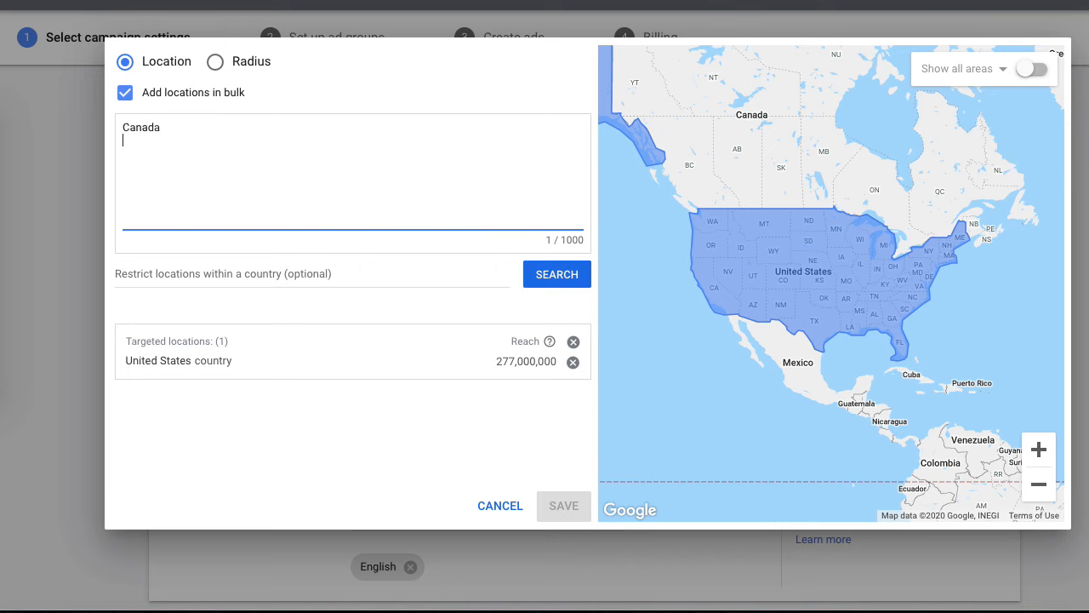
pyautogui.press('Return')
pyautogui.write('United Kingdom')
pyautogui.click(561, 274)
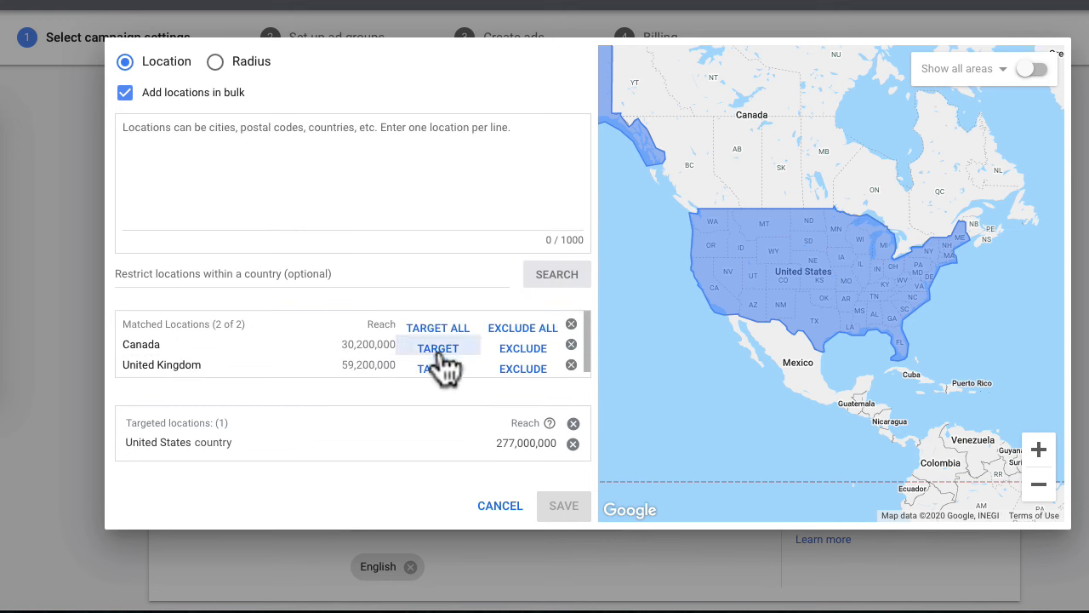
pyautogui.click(437, 349)
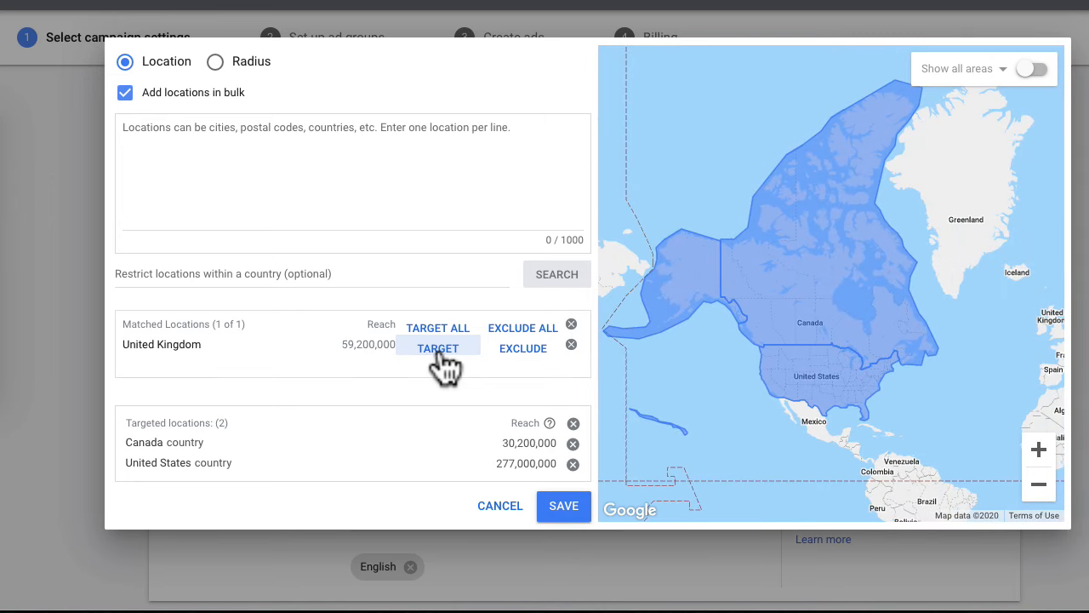
pyautogui.click(436, 328)
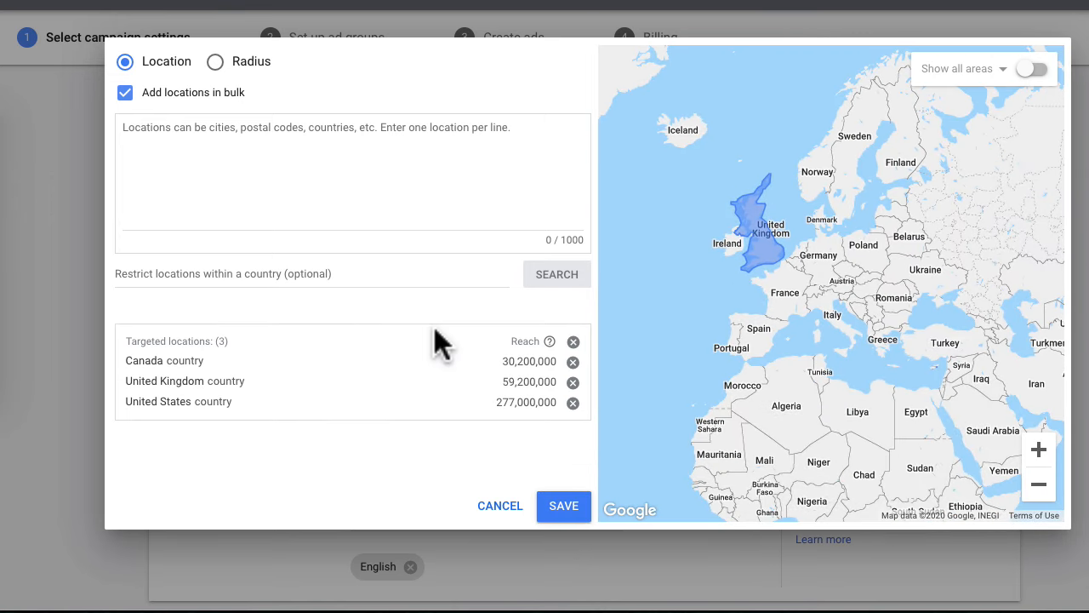
pyautogui.click(573, 383)
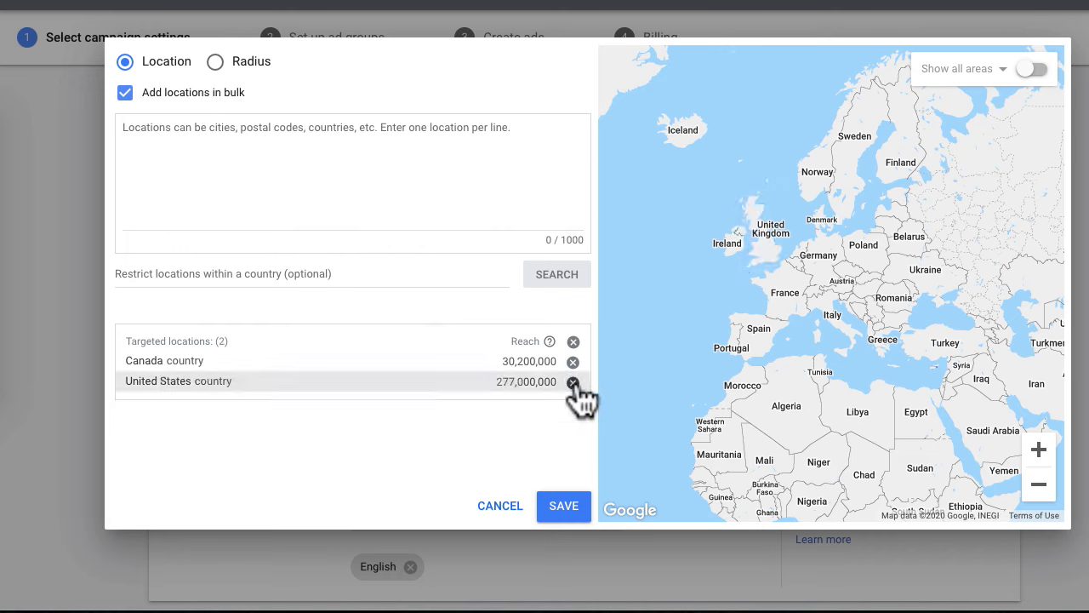
pyautogui.click(565, 511)
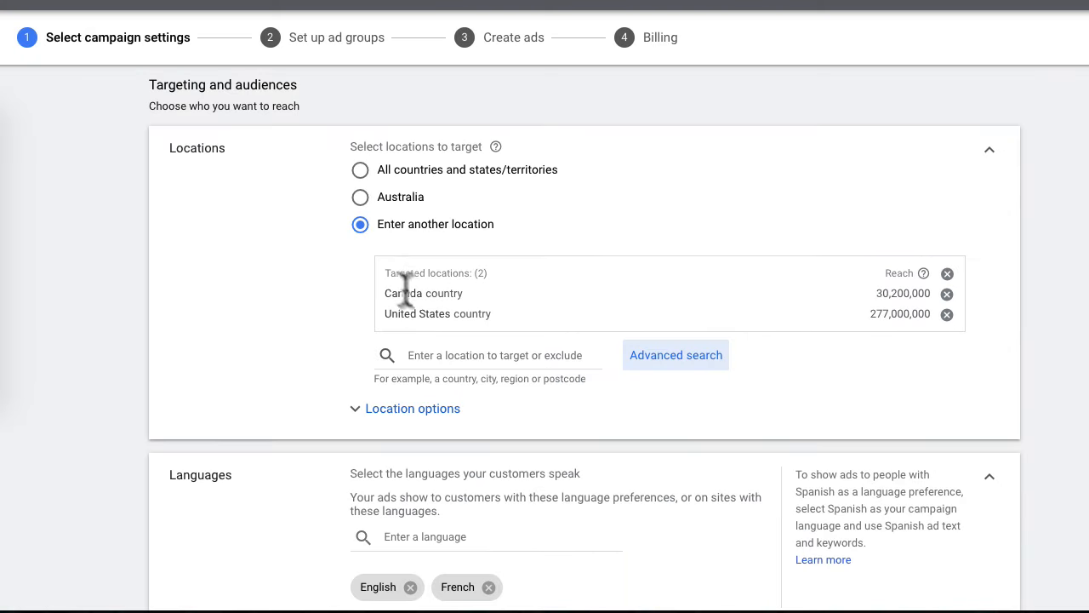
# Under Location options, target 'People in or regularly in your targeted locations'.
pyautogui.scroll(-1, 698, 417)
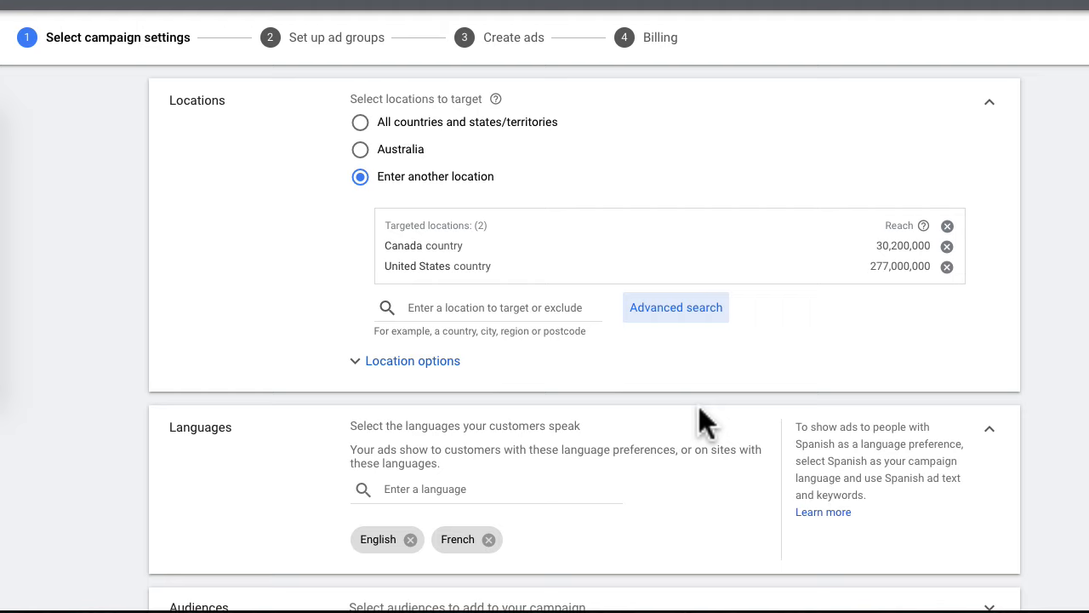
pyautogui.scroll(-1, 699, 406)
pyautogui.click(415, 320)
pyautogui.scroll(-1, 655, 383)
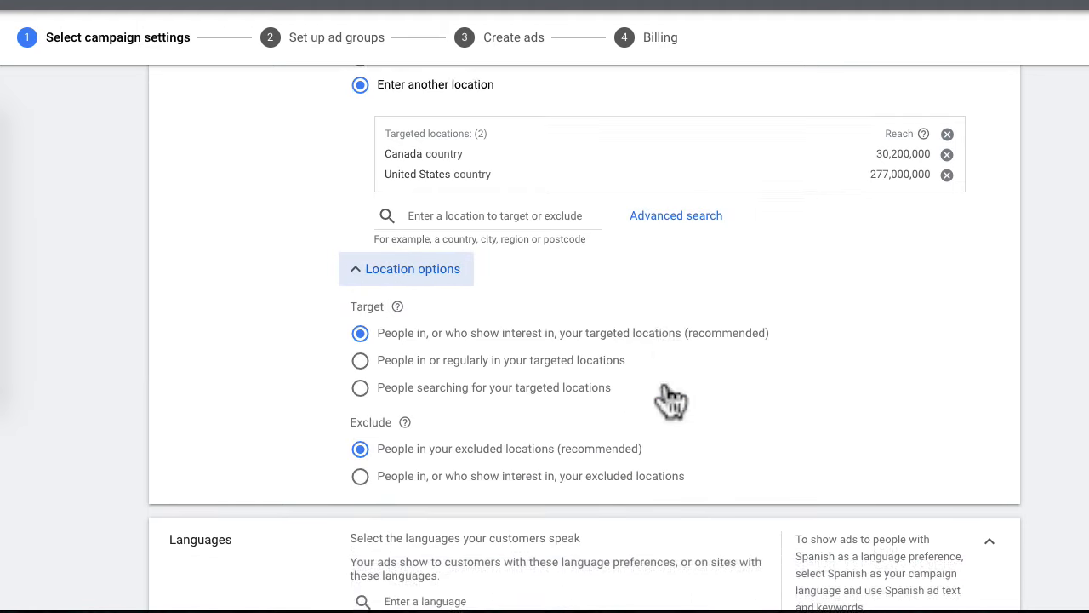
pyautogui.click(412, 336)
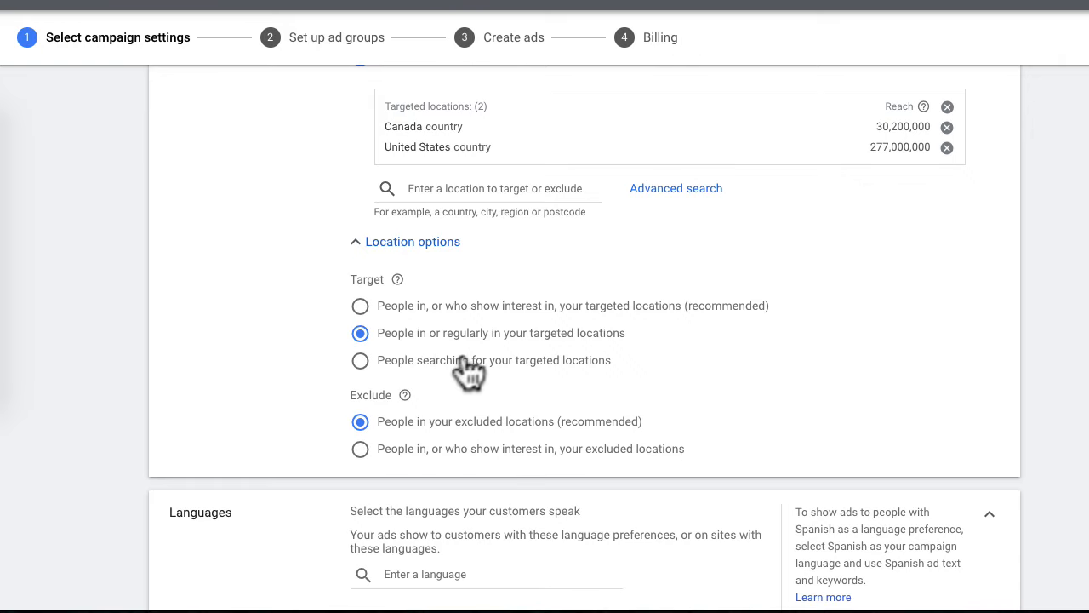
# Confirm English is the only campaign language, then expand the Audiences section.
pyautogui.scroll(-3, 715, 455)
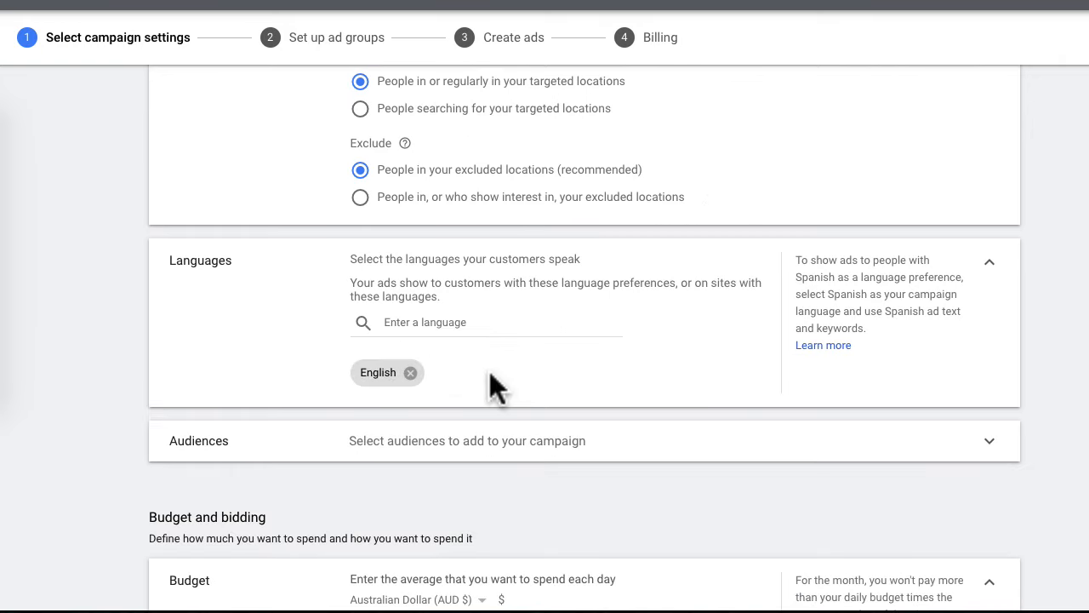
pyautogui.click(428, 323)
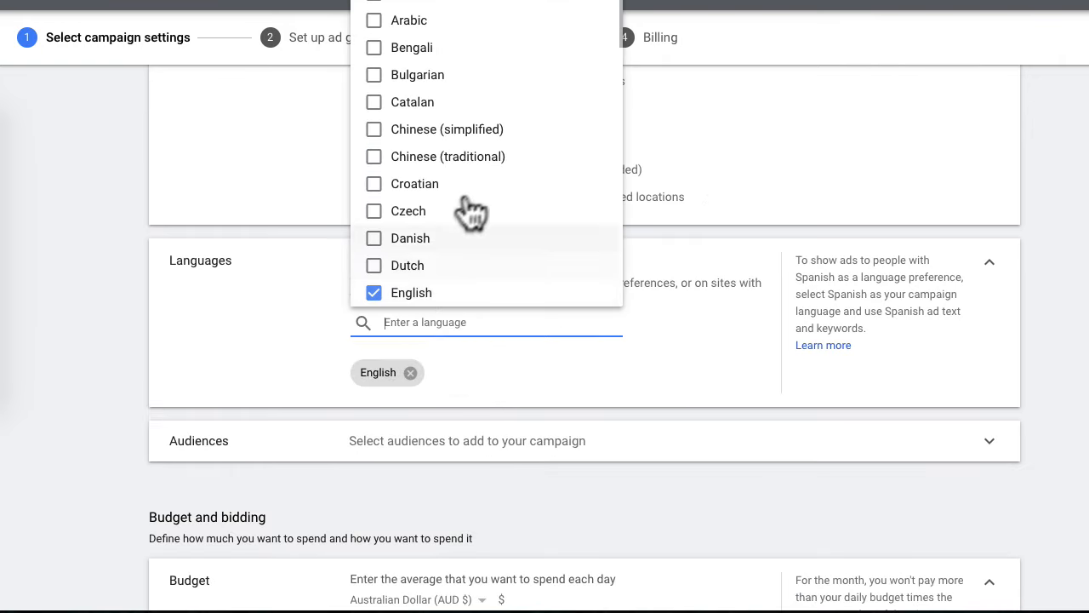
pyautogui.scroll(-5, 485, 276)
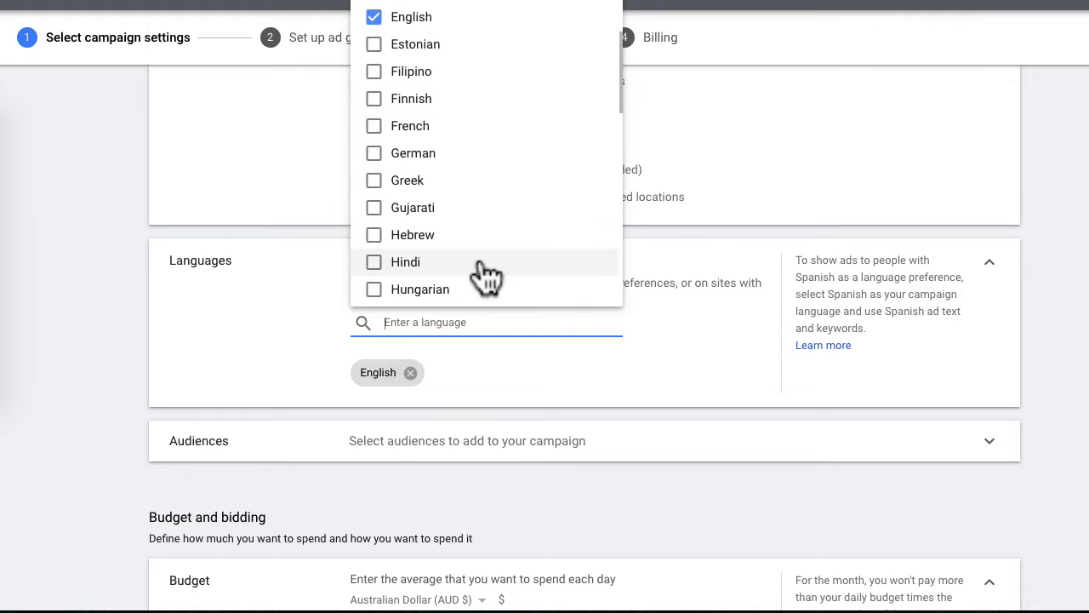
pyautogui.click(679, 350)
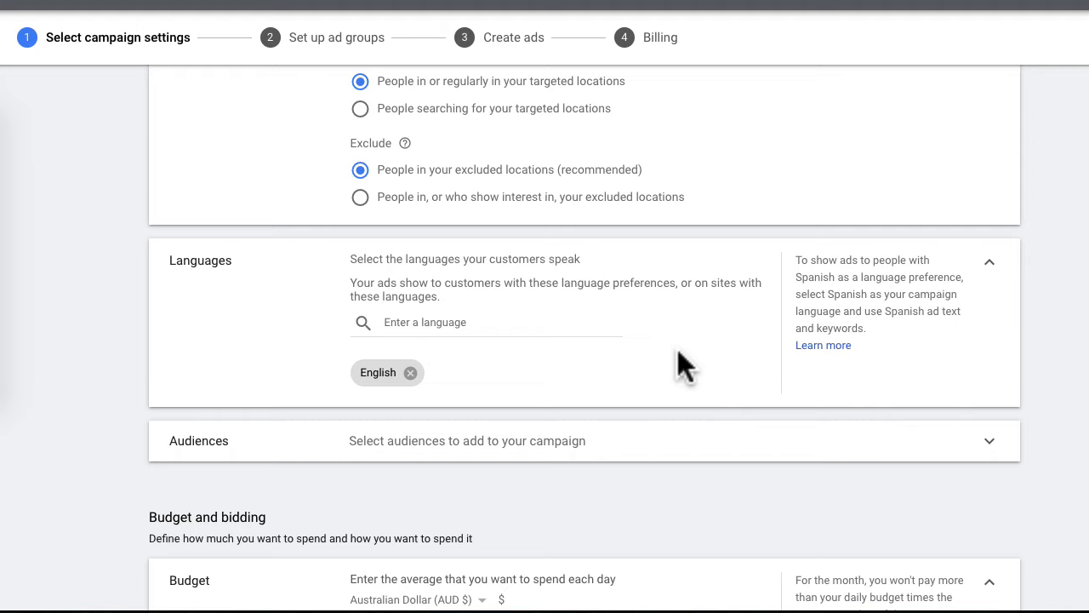
pyautogui.scroll(-3, 766, 213)
pyautogui.click(774, 214)
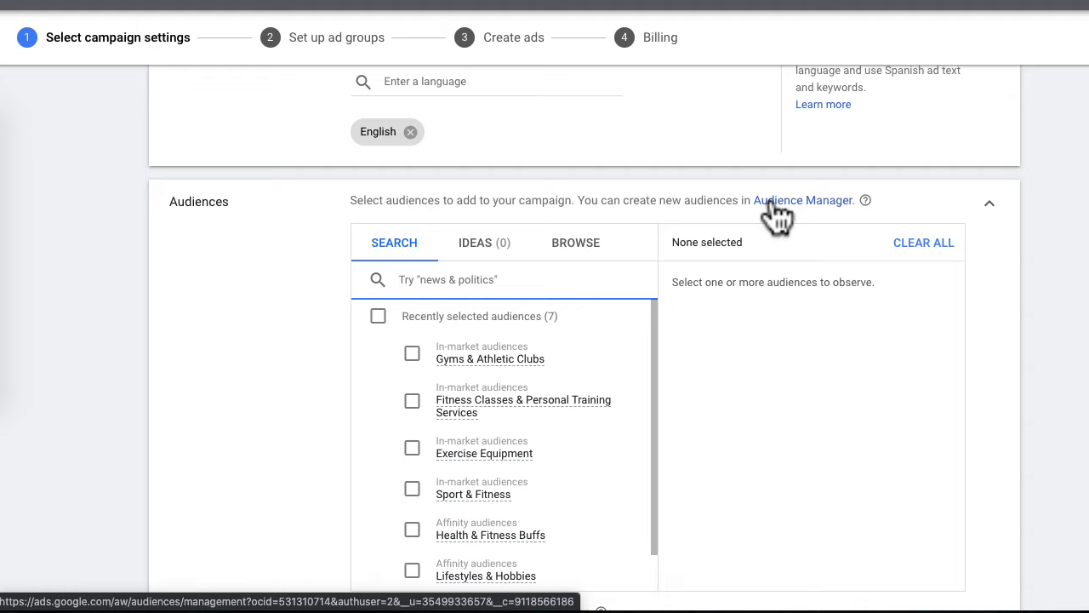
# Browse audience categories, look into 'Who they are', then return to the top-level list.
pyautogui.click(579, 249)
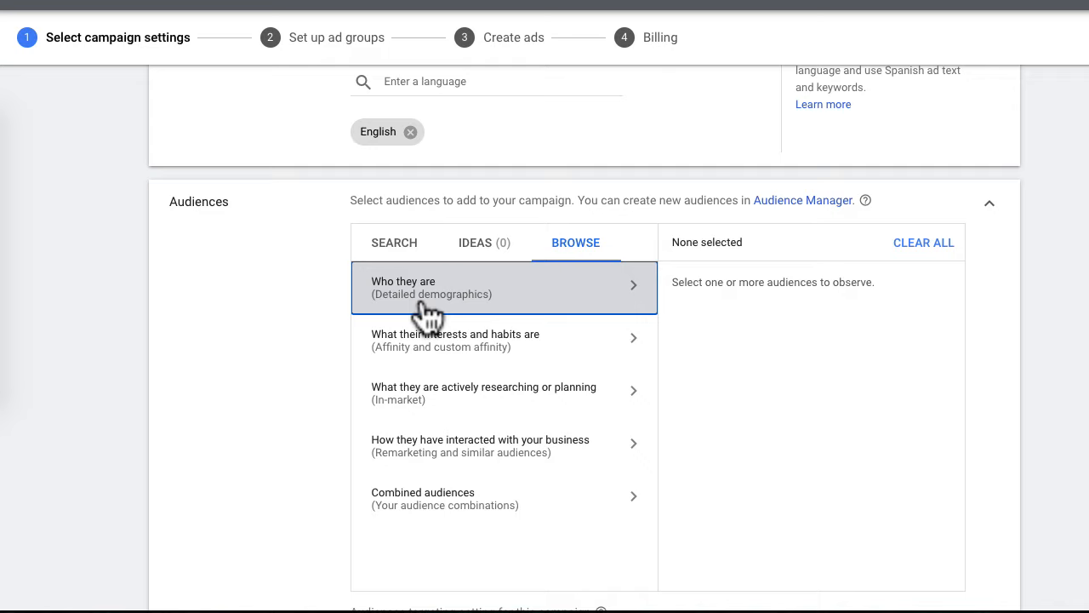
pyautogui.click(562, 286)
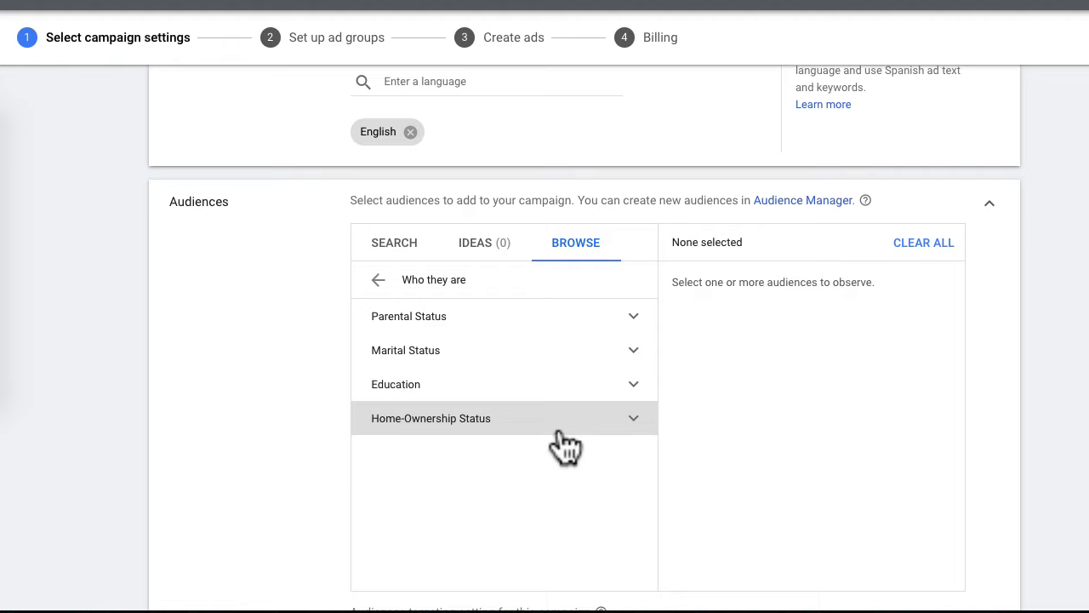
pyautogui.click(379, 282)
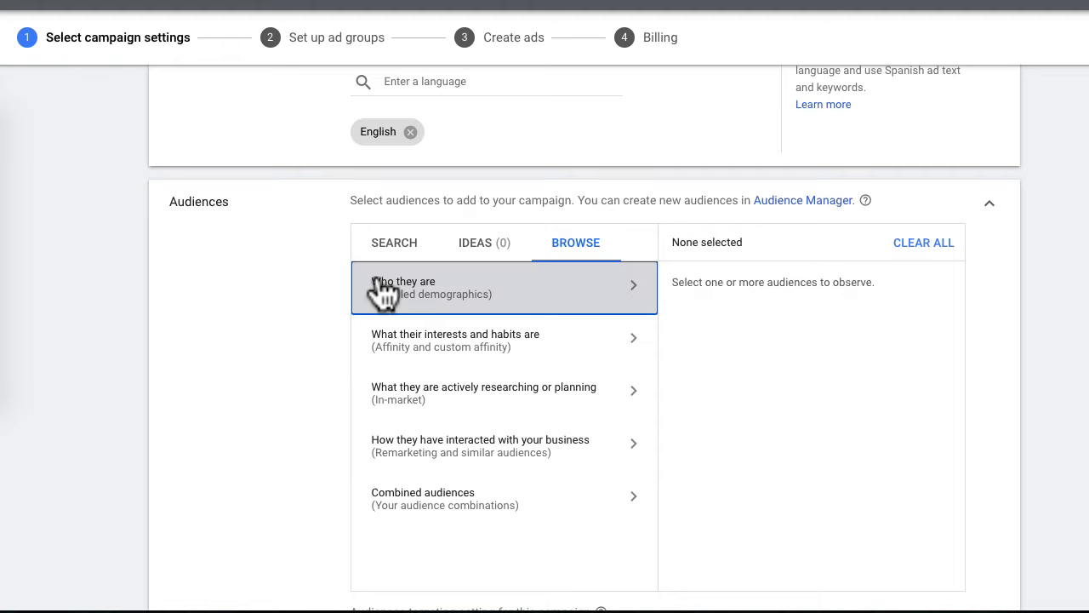
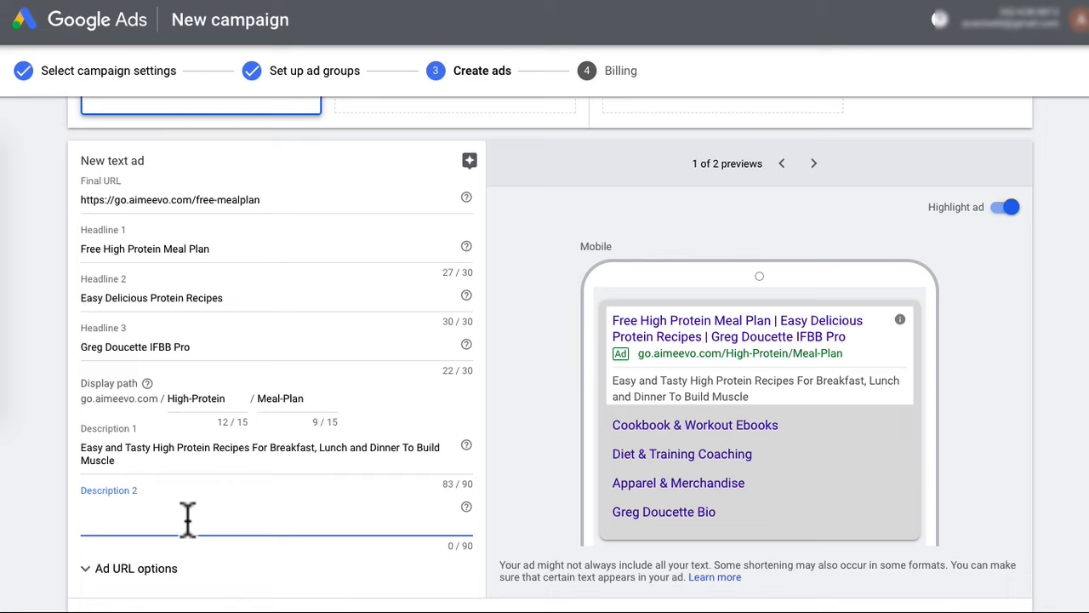
# Paste Description 2 about low-calorie substitutes and a free meal plan download, then compare desktop and mobile previews.
pyautogui.write('Low Calorie & Tasty Substitutes For Naughty Meals. Download Free High Protein Meal Plan')
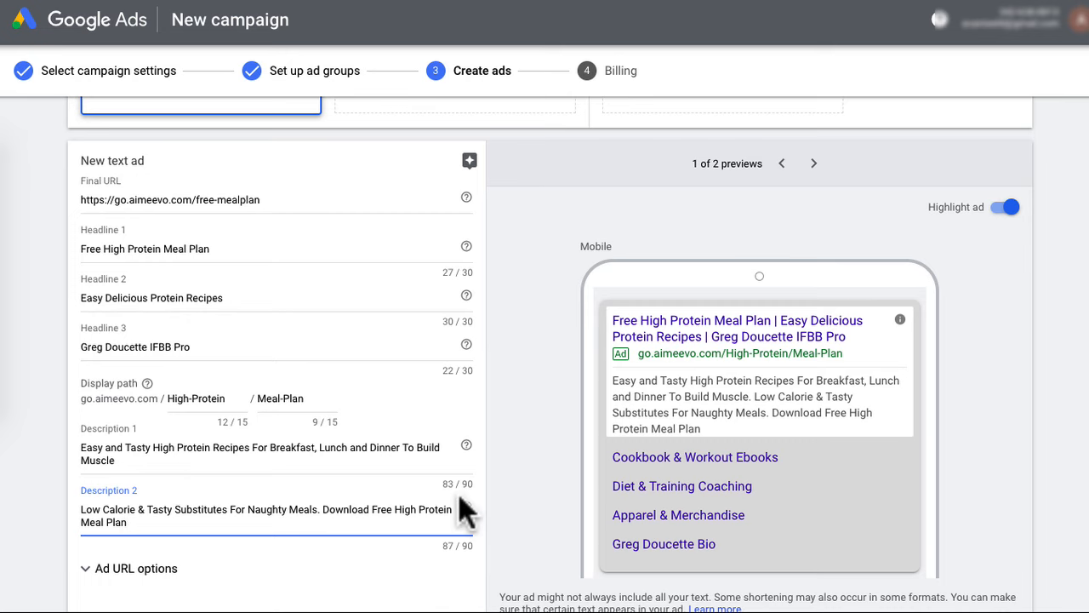
pyautogui.scroll(-1, 464, 504)
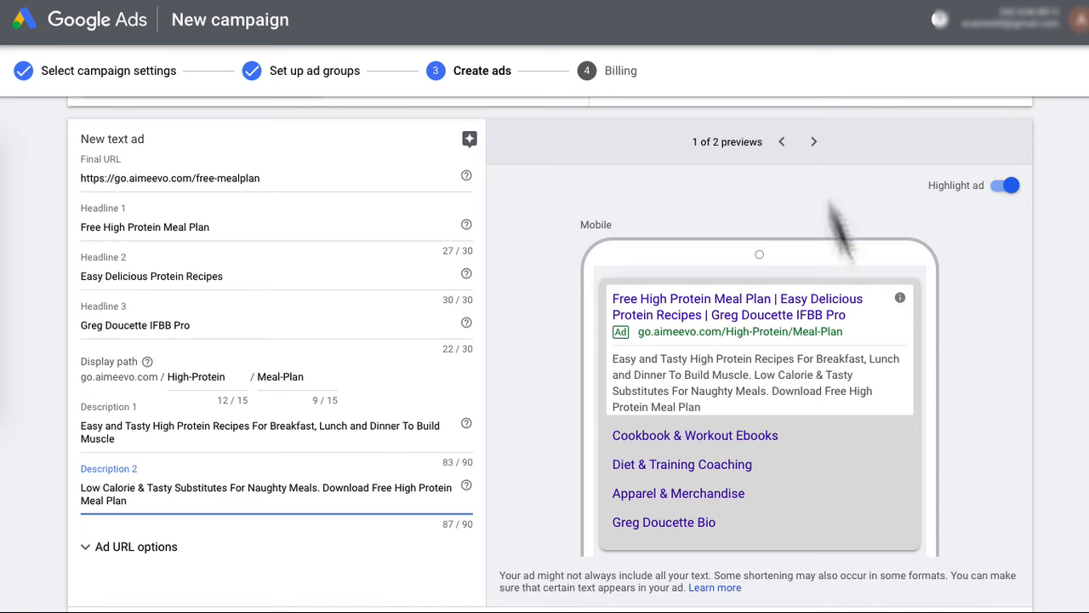
pyautogui.click(815, 143)
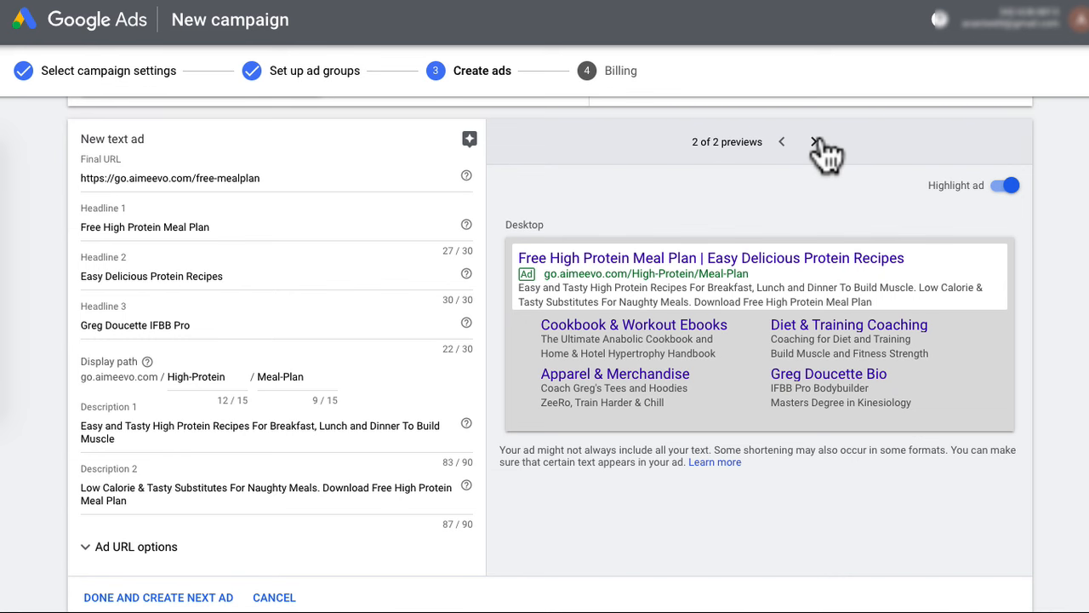
pyautogui.click(815, 142)
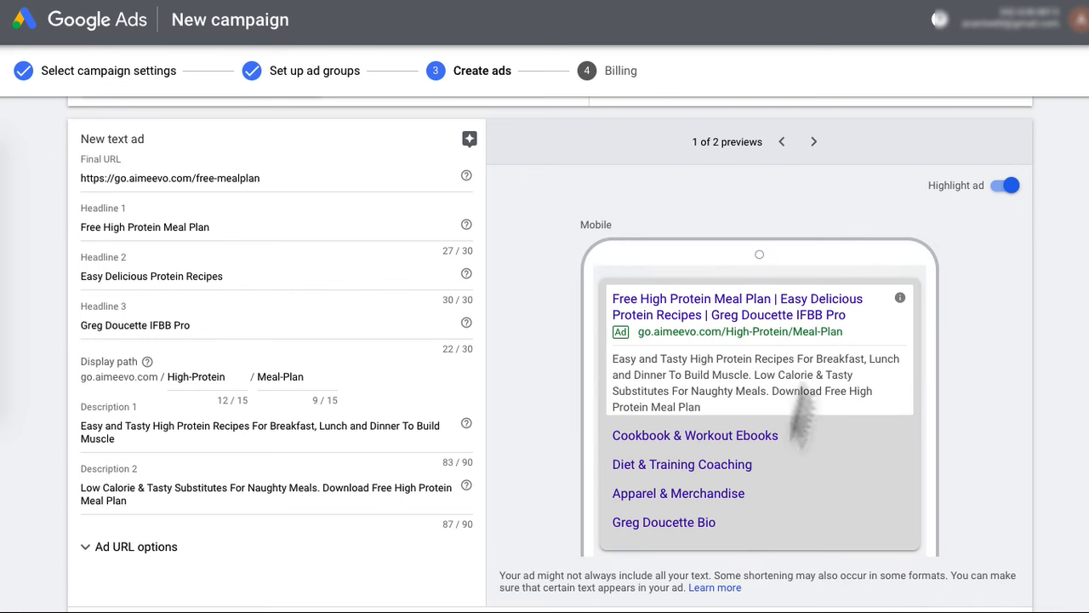
pyautogui.scroll(-2, 481, 464)
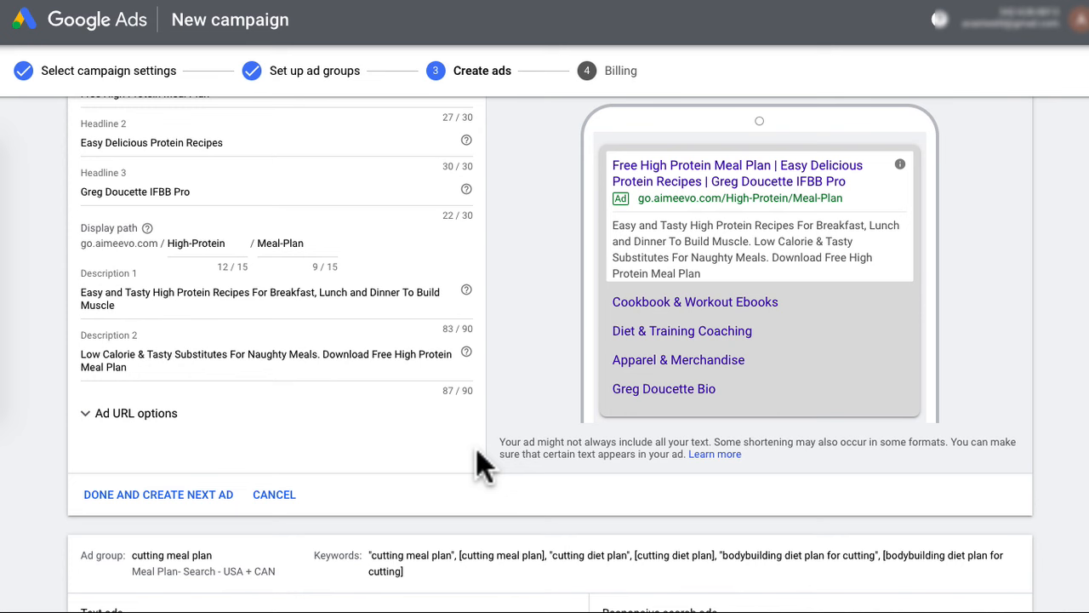
# Save the first ad and fill the new ad's Headline 2 'Easy Delicious Protein Recipes' and Headline 3.
pyautogui.click(158, 495)
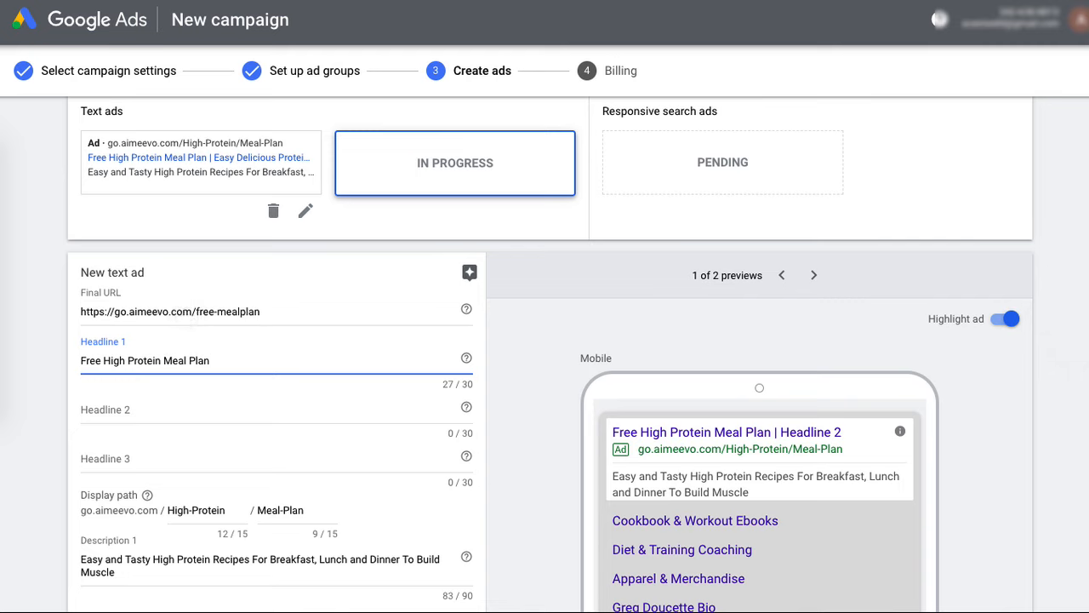
pyautogui.press('Tab')
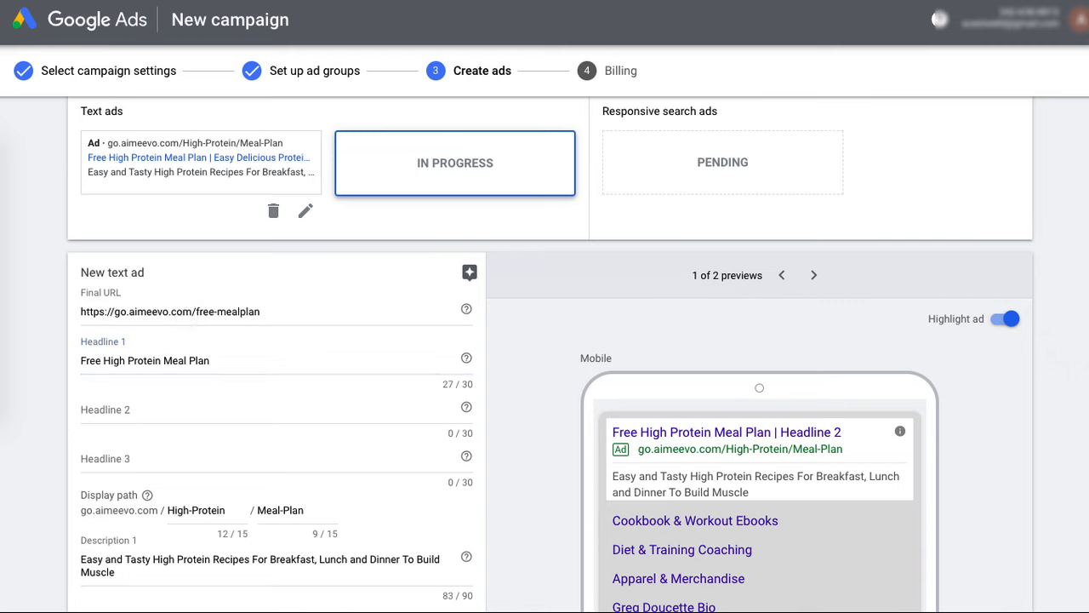
pyautogui.click(229, 403)
pyautogui.write('Easy Delicious Protein Recipes')
pyautogui.click(196, 464)
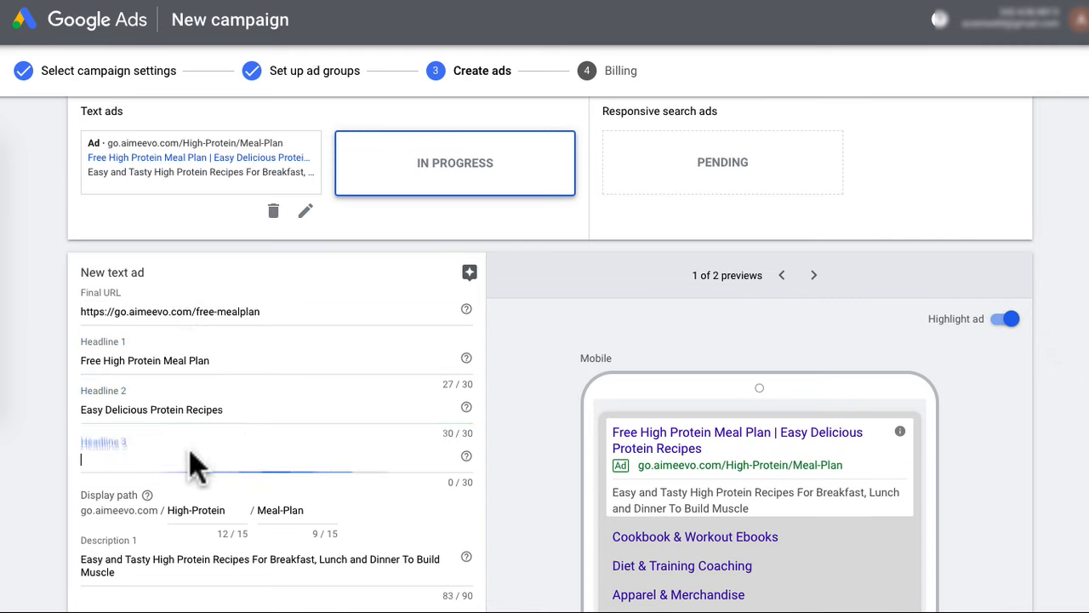
pyautogui.write('Greg Doucette IFBB Pro')
# Paste the second description, review the draft, and save it as the second text ad.
pyautogui.scroll(-2, 115, 368)
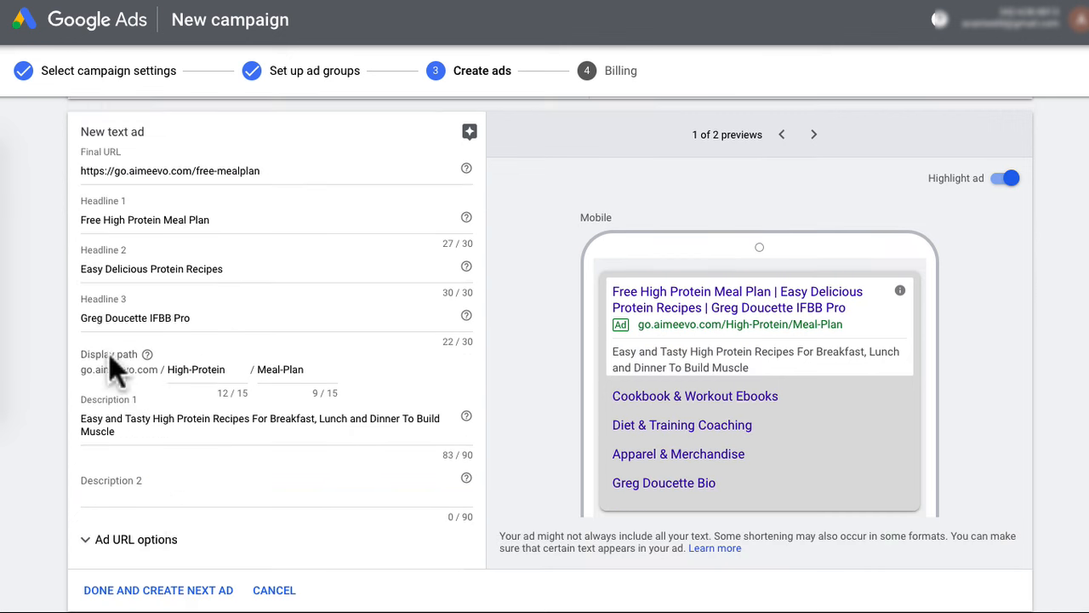
pyautogui.click(155, 486)
pyautogui.write('Low Calorie & Tasty Substitutes For Naughty Meals. Download Free High Protein Meal Plan')
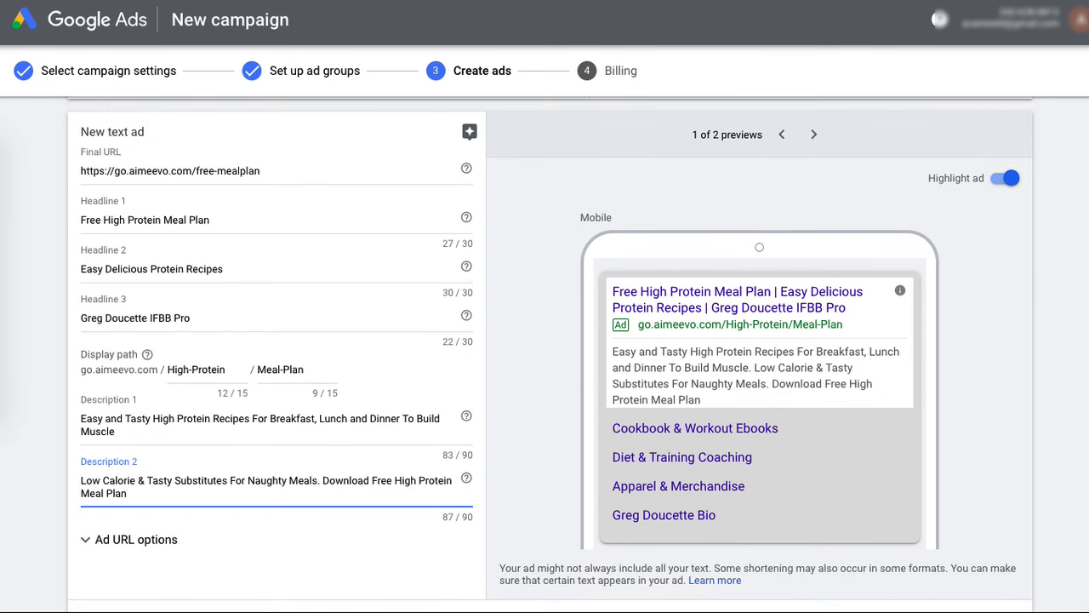
pyautogui.click(527, 315)
pyautogui.scroll(1, 527, 315)
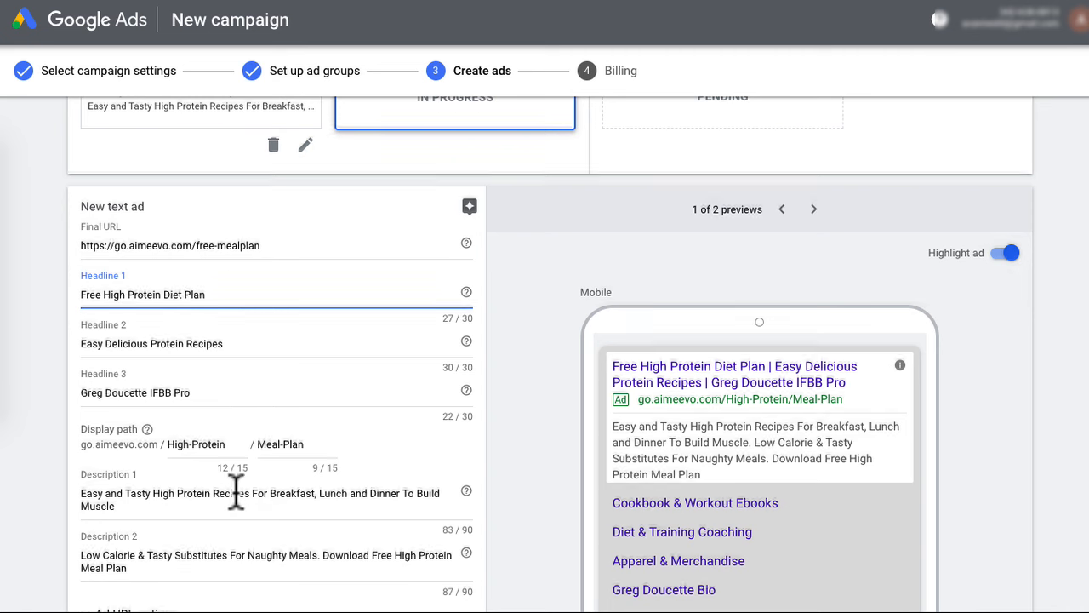
pyautogui.scroll(-1, 234, 489)
pyautogui.scroll(2, 235, 490)
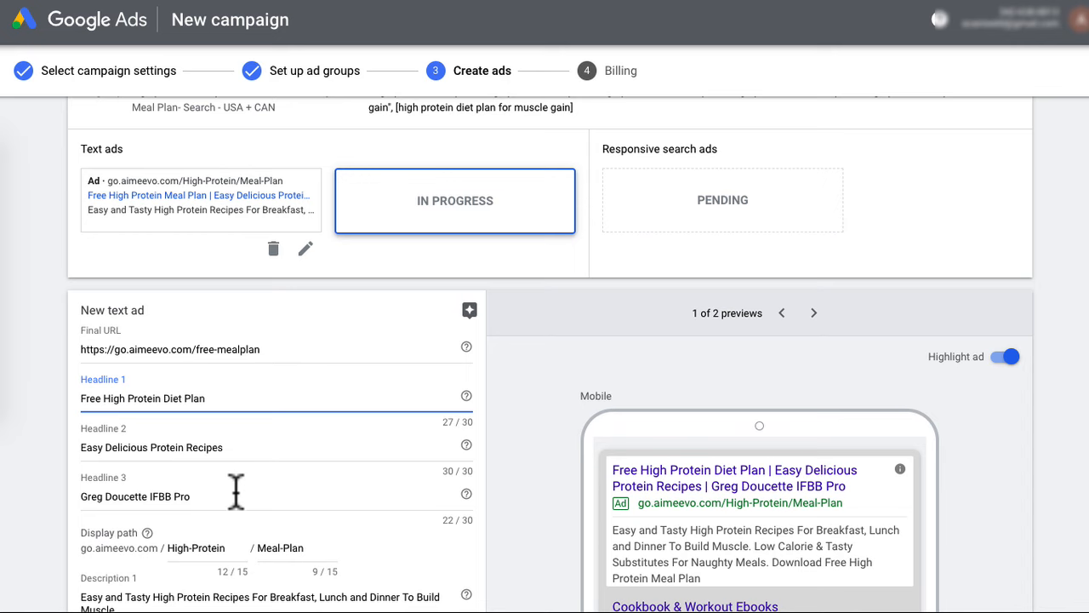
pyautogui.scroll(-5, 196, 388)
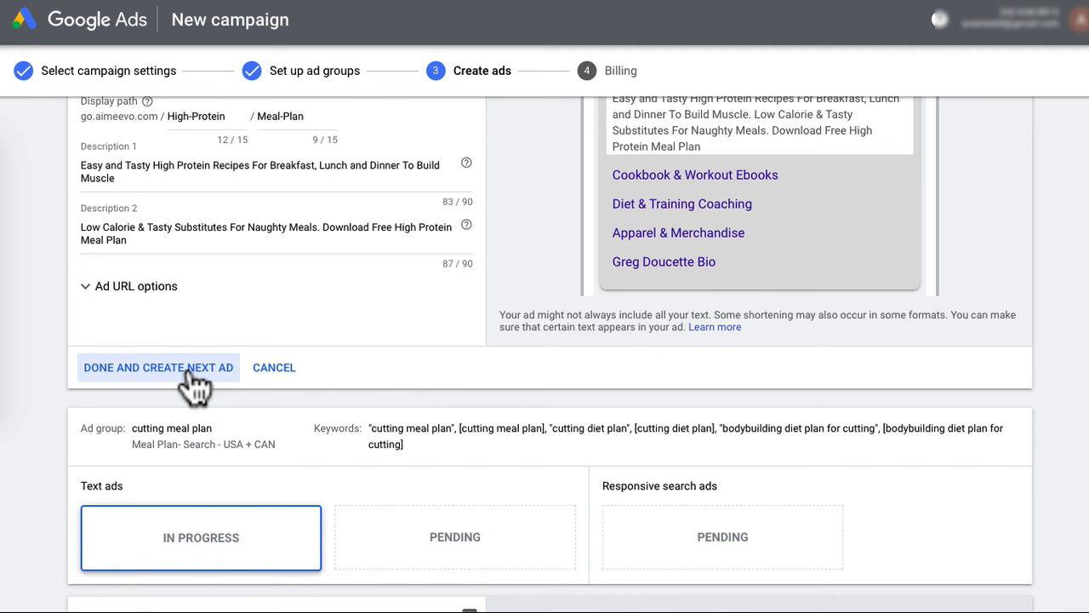
pyautogui.click(194, 374)
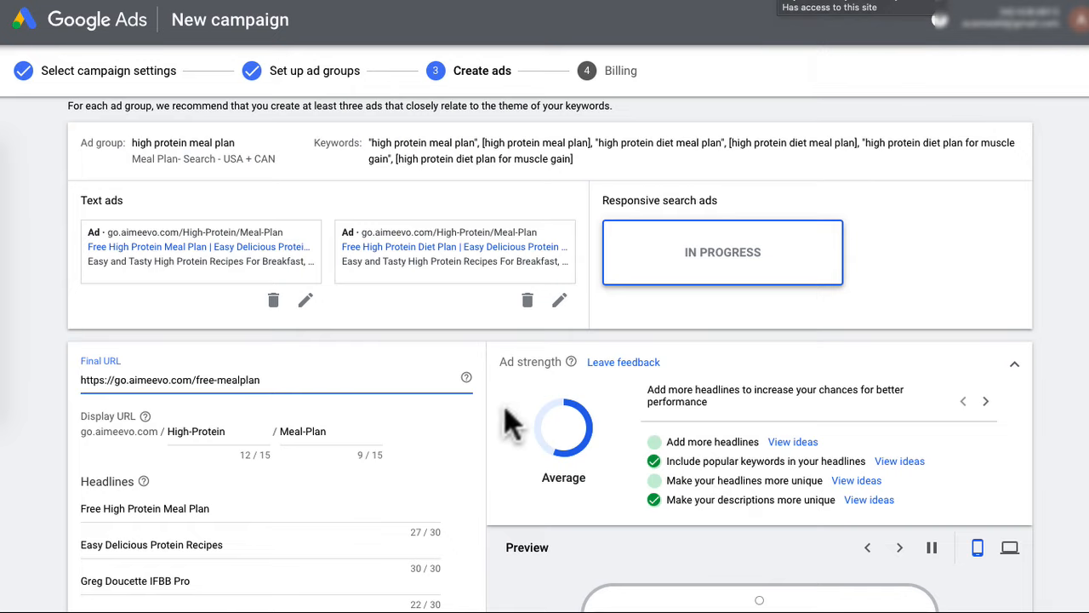
# Scroll through the responsive search ad draft to review its four headlines, descriptions and Average ad strength.
pyautogui.scroll(-3, 511, 418)
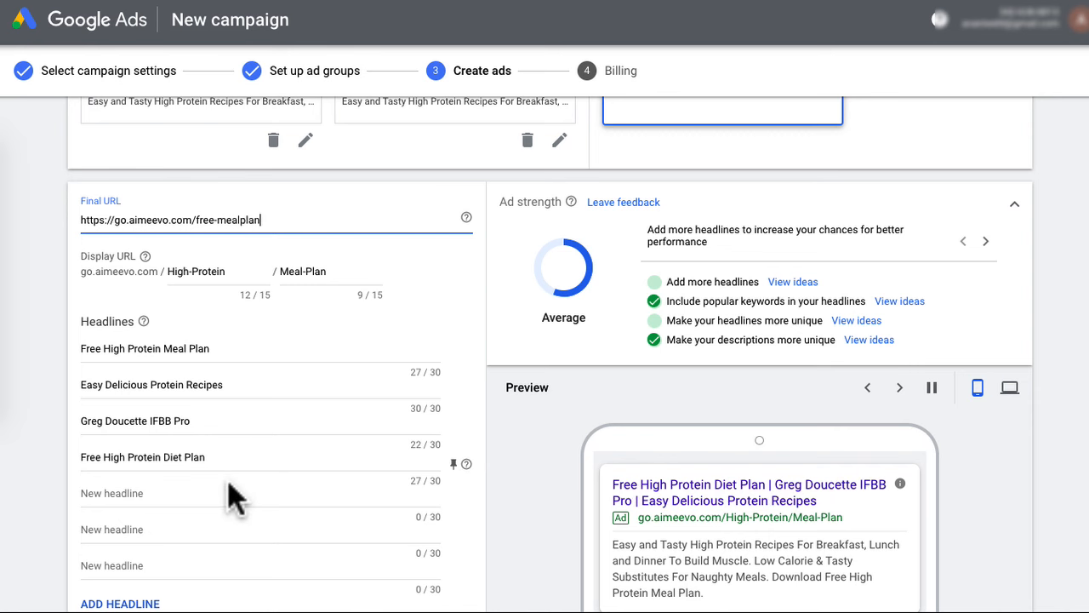
pyautogui.scroll(-3, 234, 498)
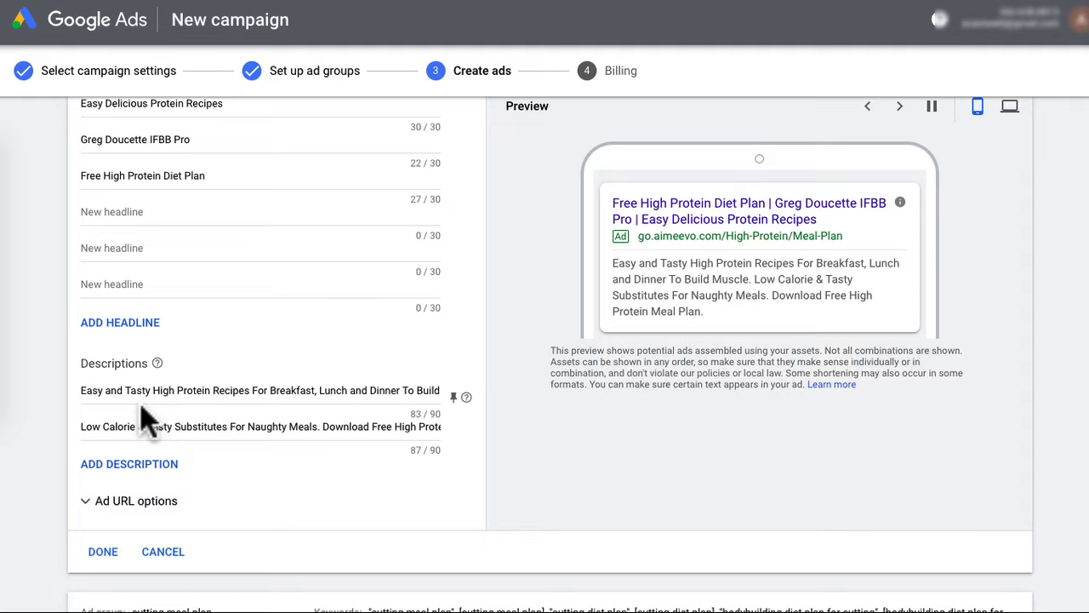
pyautogui.scroll(10, 145, 417)
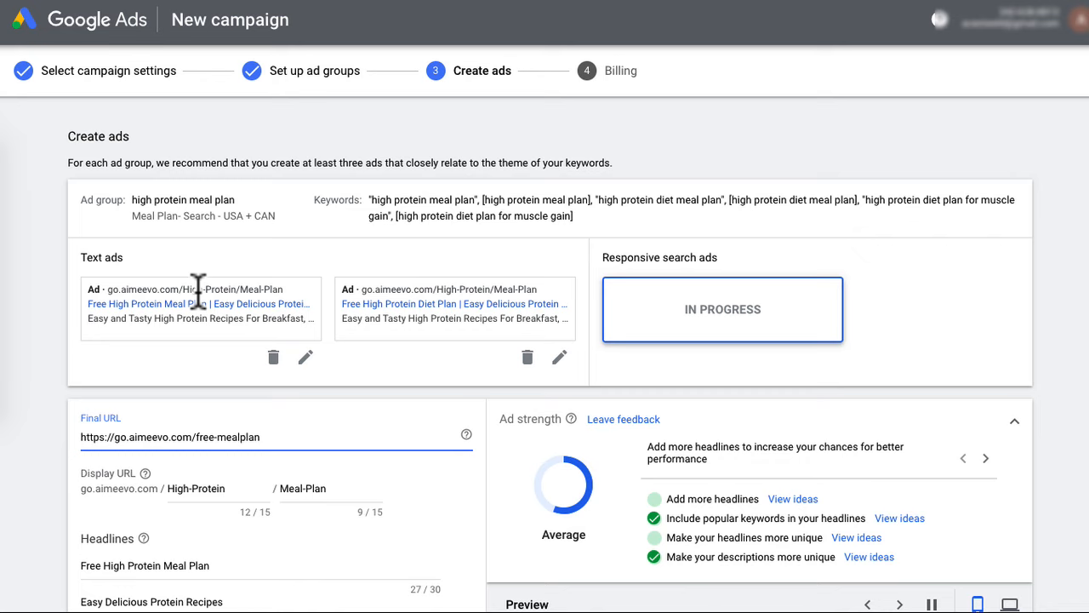
pyautogui.scroll(-10, 451, 394)
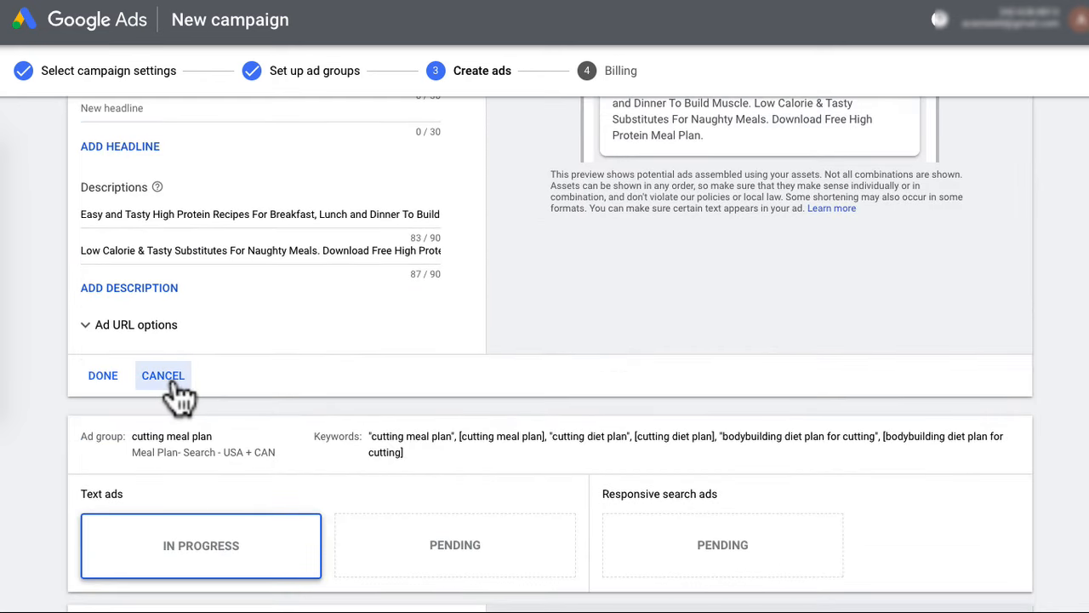
# Discard the responsive search ad draft and attempt to save the ads.
pyautogui.click(163, 375)
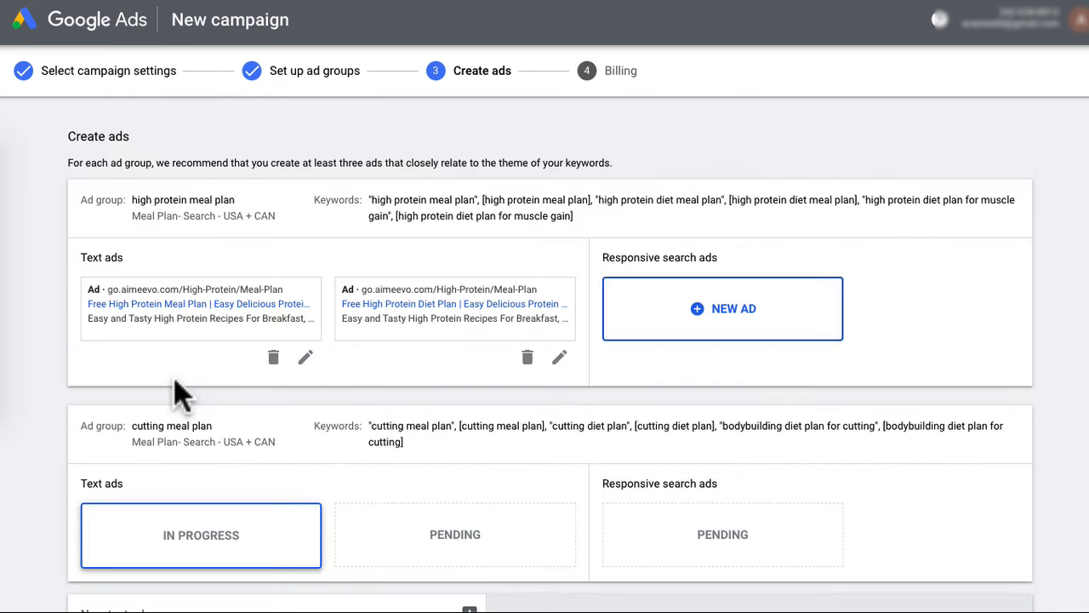
pyautogui.scroll(-7, 178, 388)
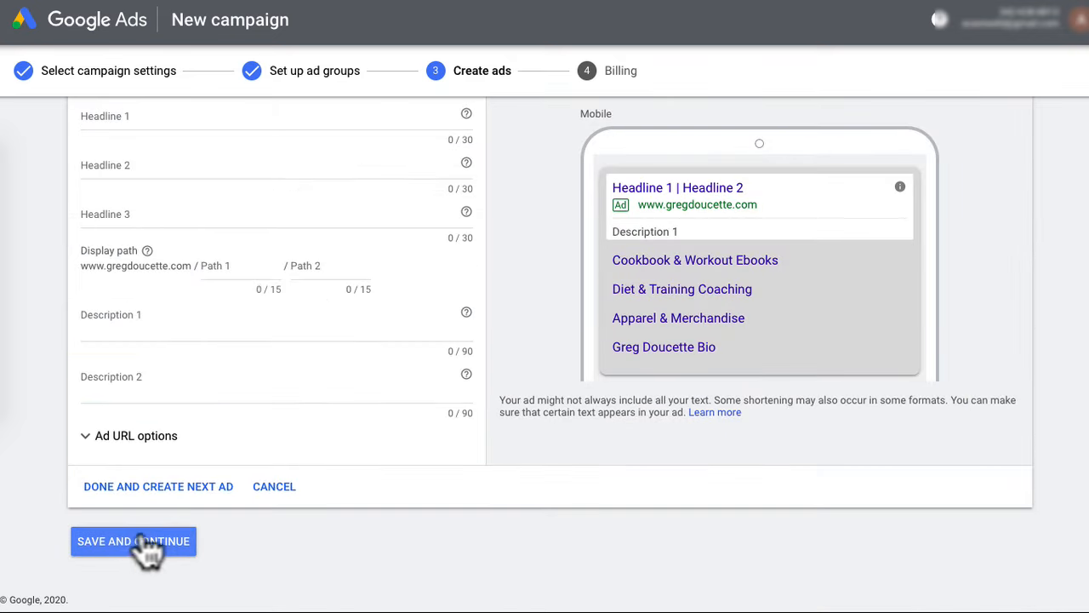
pyautogui.click(145, 545)
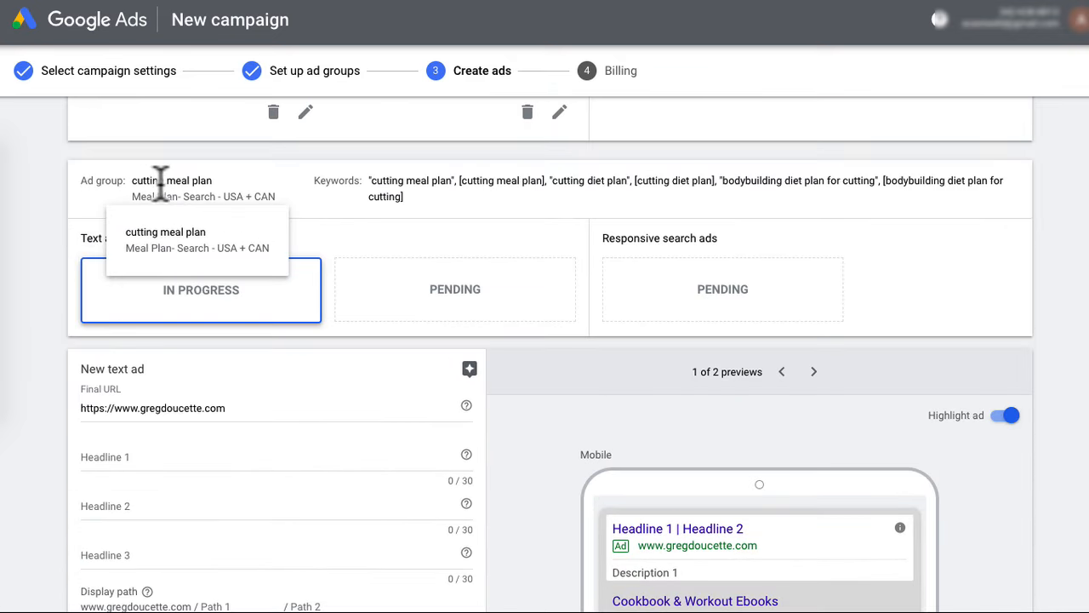
pyautogui.scroll(-1, 199, 382)
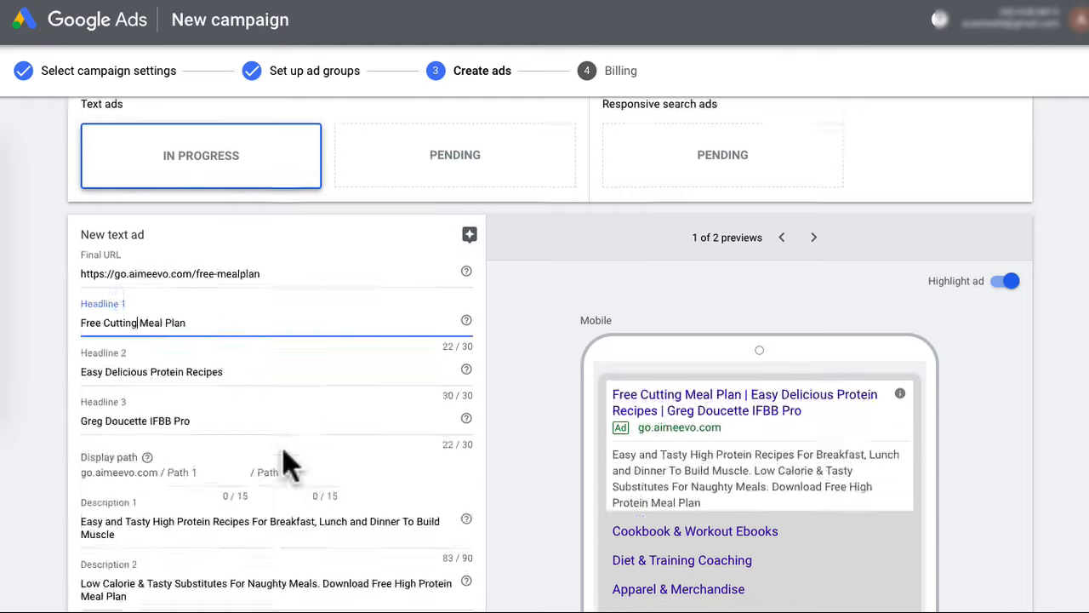
pyautogui.scroll(-1, 272, 341)
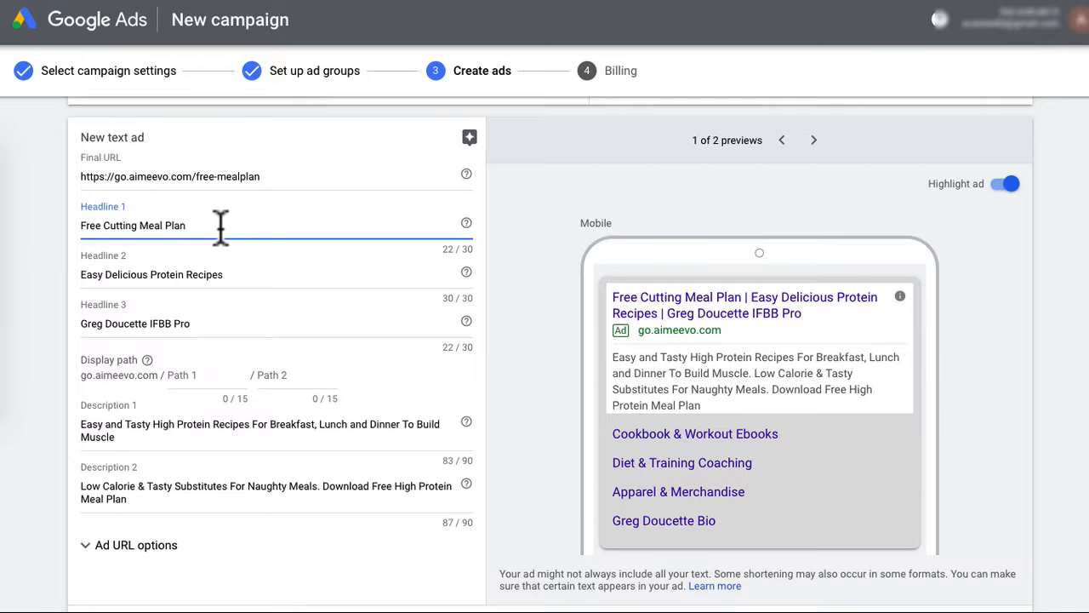
pyautogui.scroll(1, 221, 240)
pyautogui.scroll(2, 223, 242)
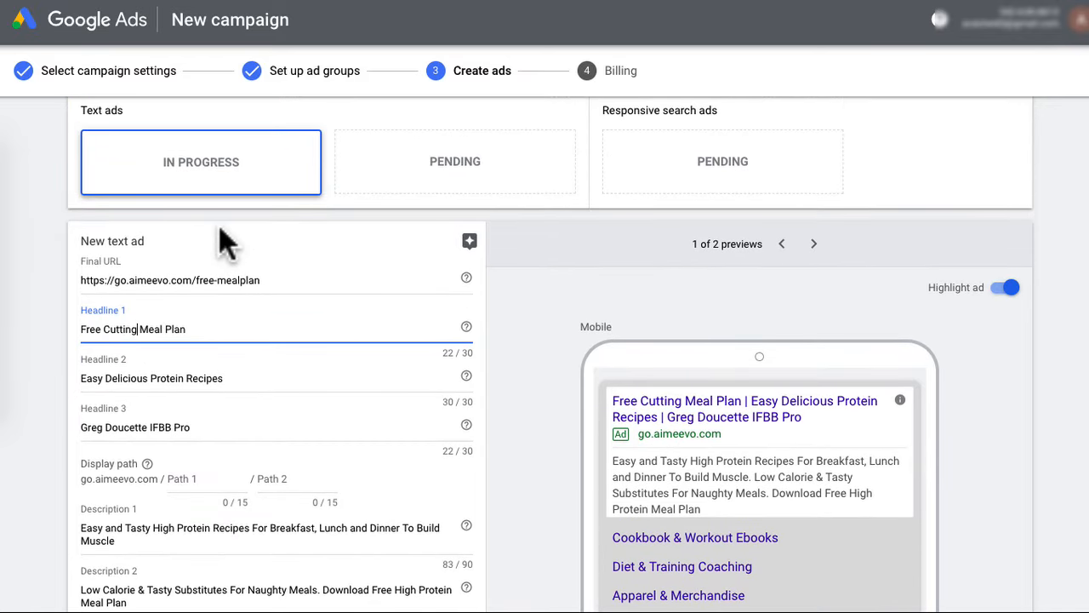
pyautogui.scroll(3, 221, 281)
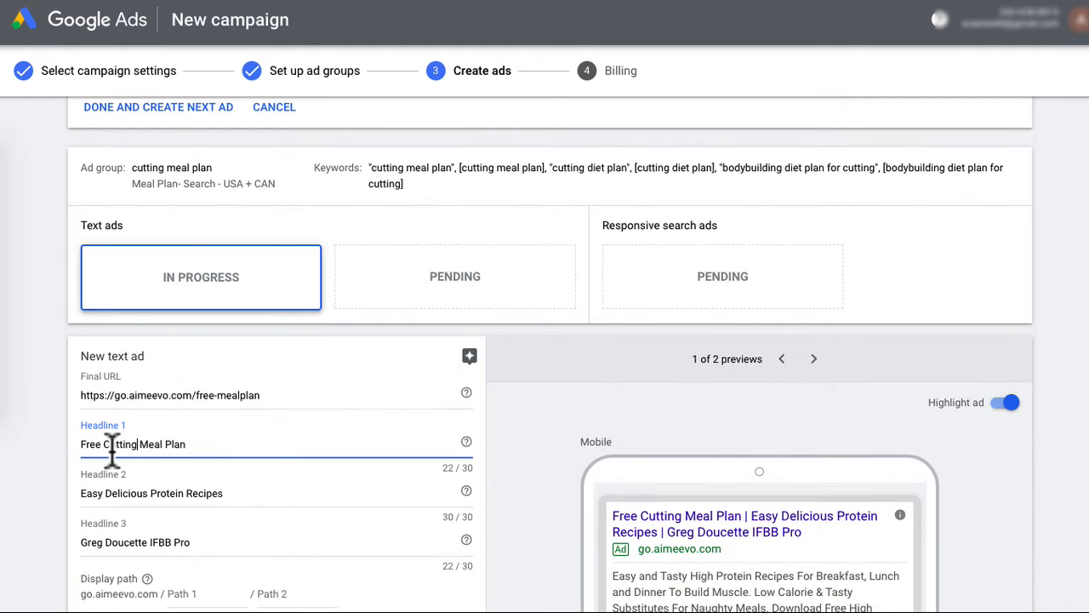
pyautogui.scroll(-1, 195, 445)
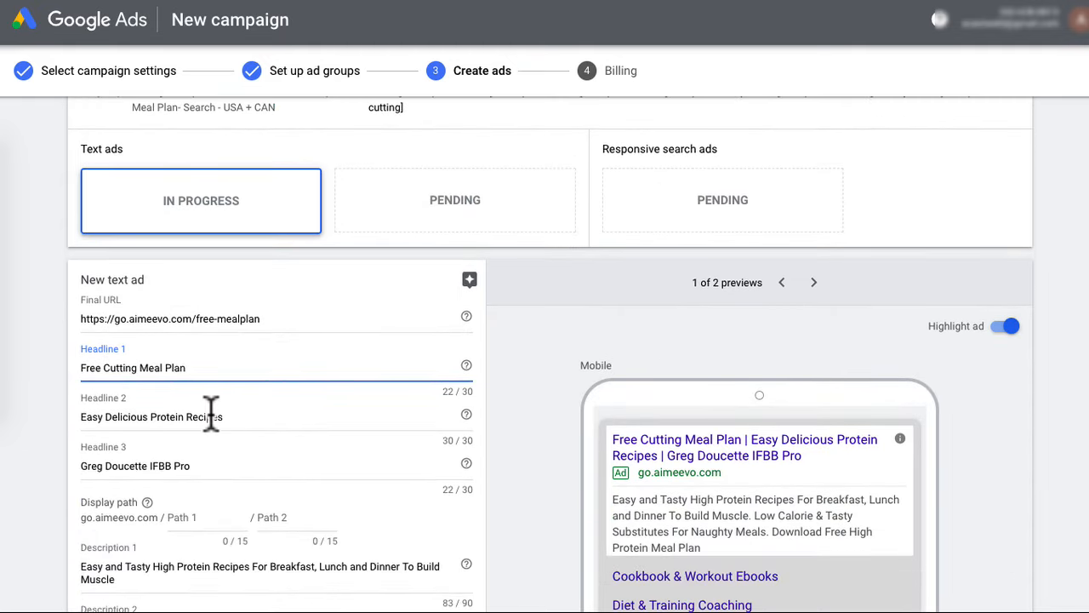
pyautogui.scroll(-1, 211, 411)
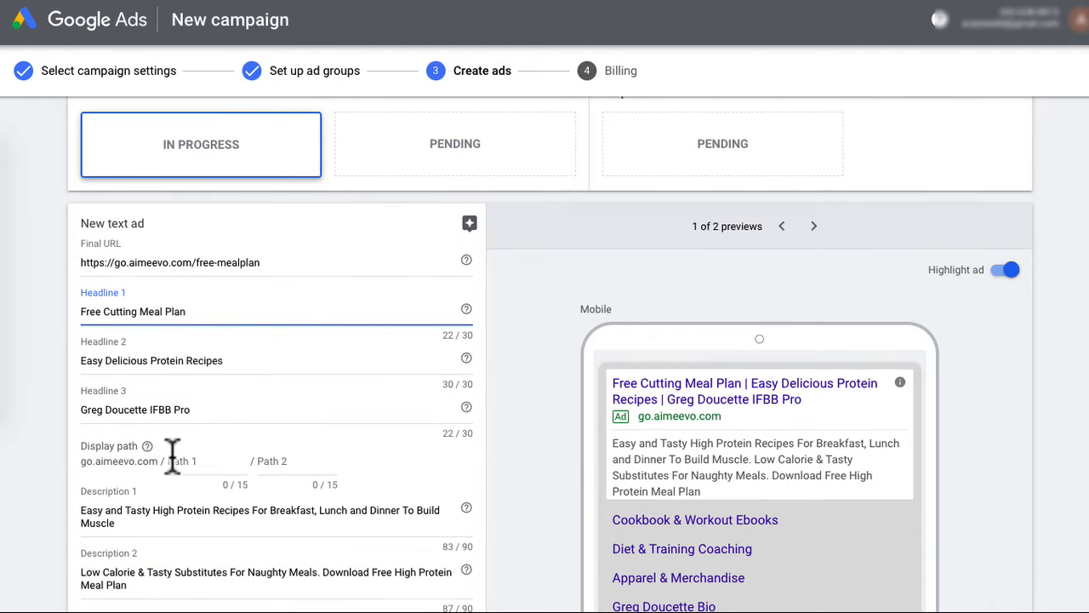
pyautogui.scroll(-1, 173, 456)
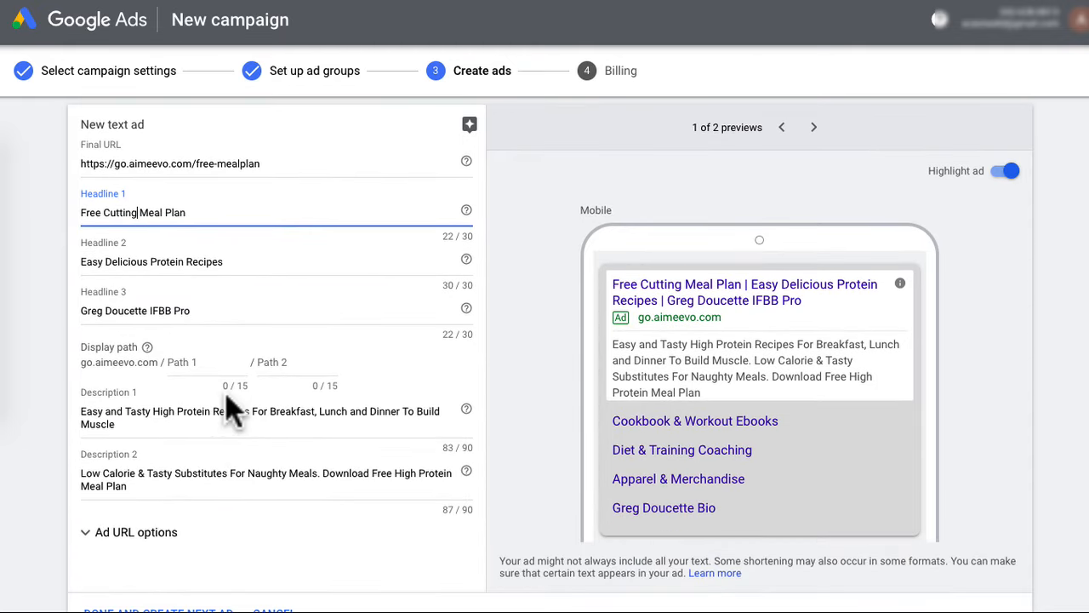
# Set the ad's display path to Free-Cutting / Meal-Plan.
pyautogui.click(201, 355)
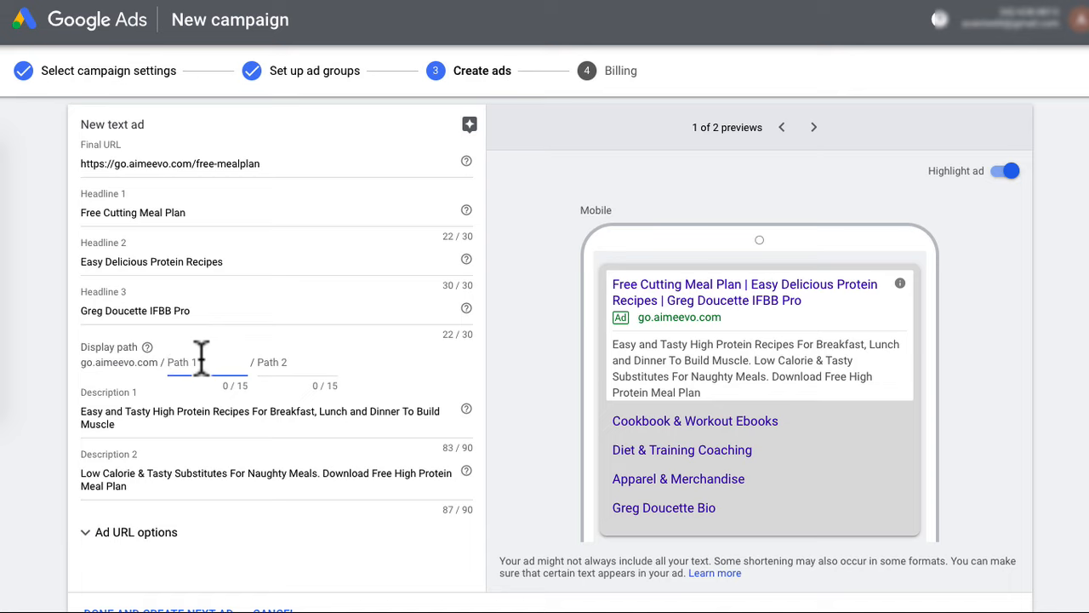
pyautogui.write('Free-Cutting')
pyautogui.press('Tab')
pyautogui.write('Meal-Plan')
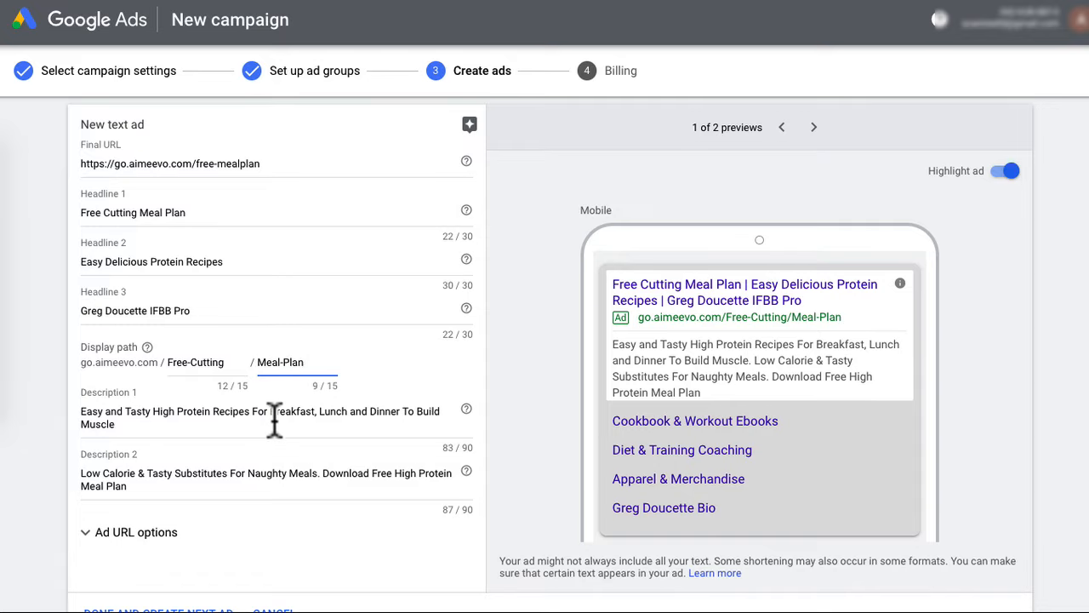
pyautogui.scroll(-1, 274, 417)
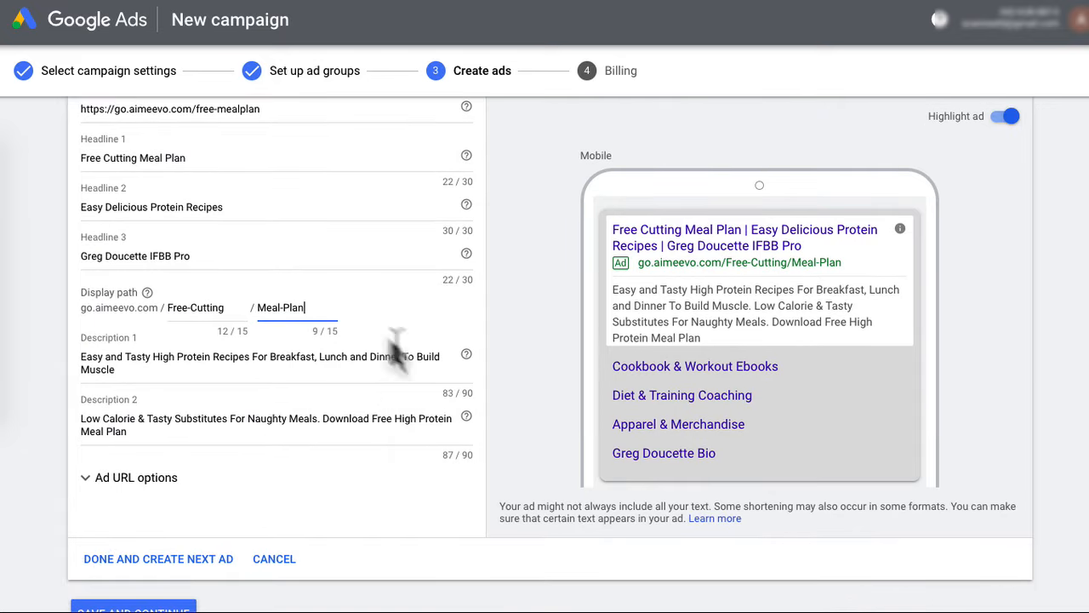
pyautogui.scroll(2, 340, 343)
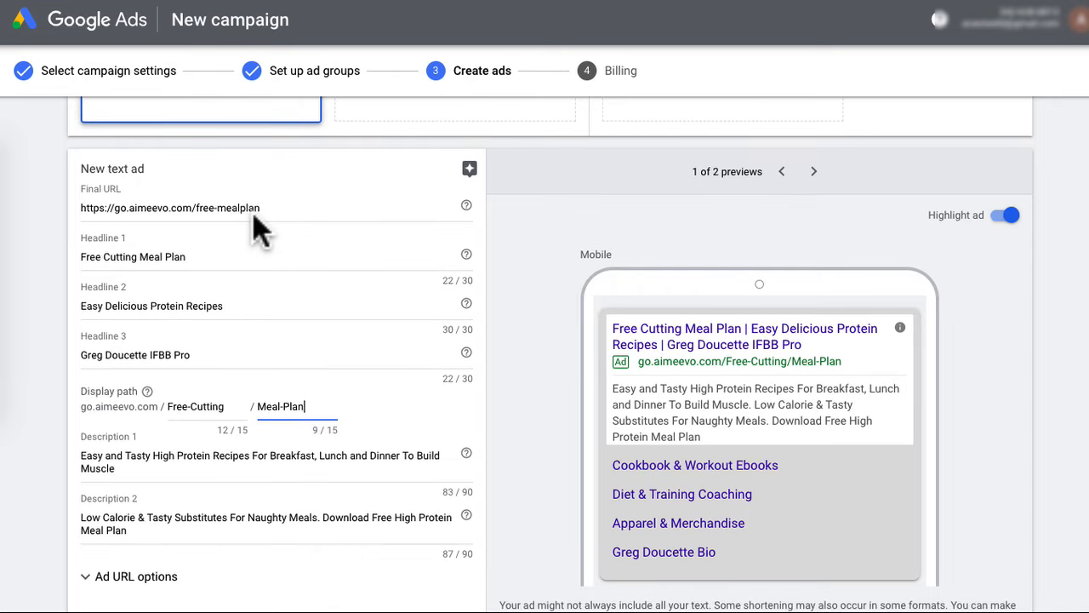
pyautogui.scroll(-3, 260, 238)
# Save the finished ad and paste 'Easy Delicious Protein Recipes' and the third headline into a new ad.
pyautogui.click(158, 492)
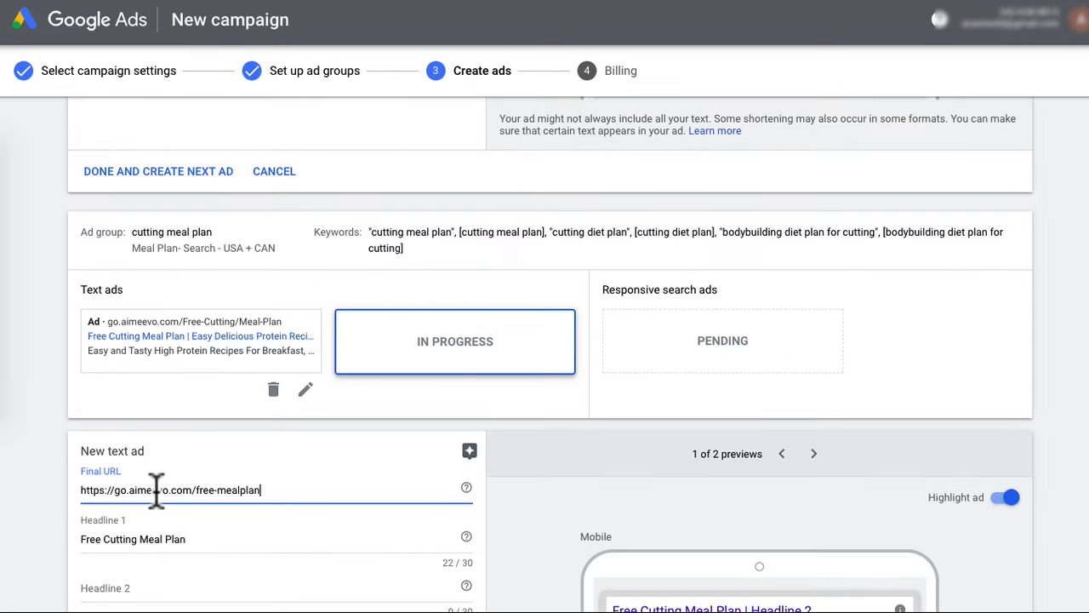
pyautogui.scroll(-3, 157, 491)
pyautogui.tripleClick(209, 269)
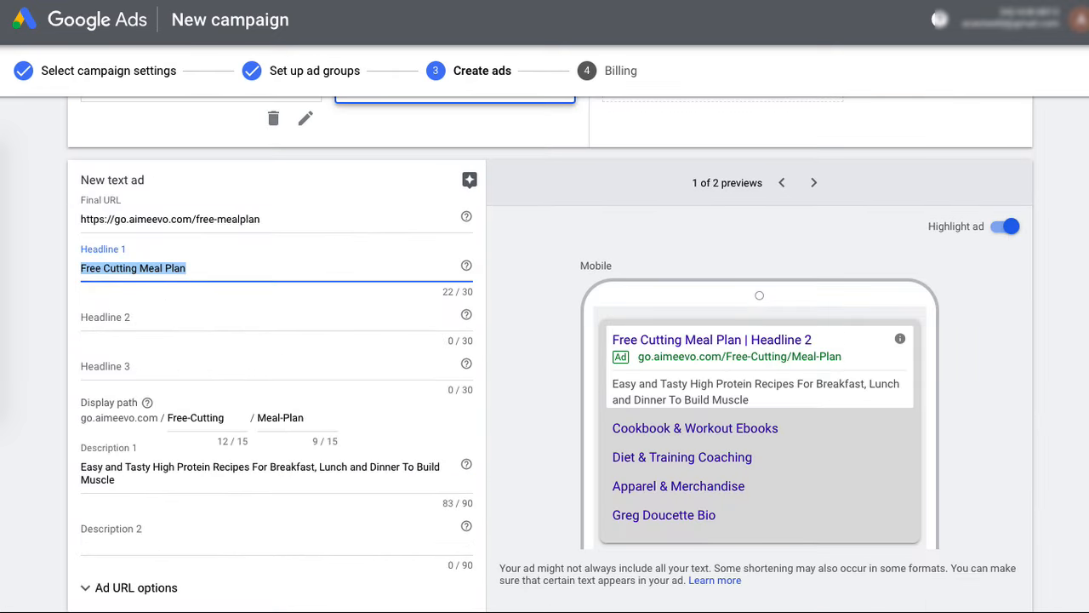
pyautogui.press('super+Tab')
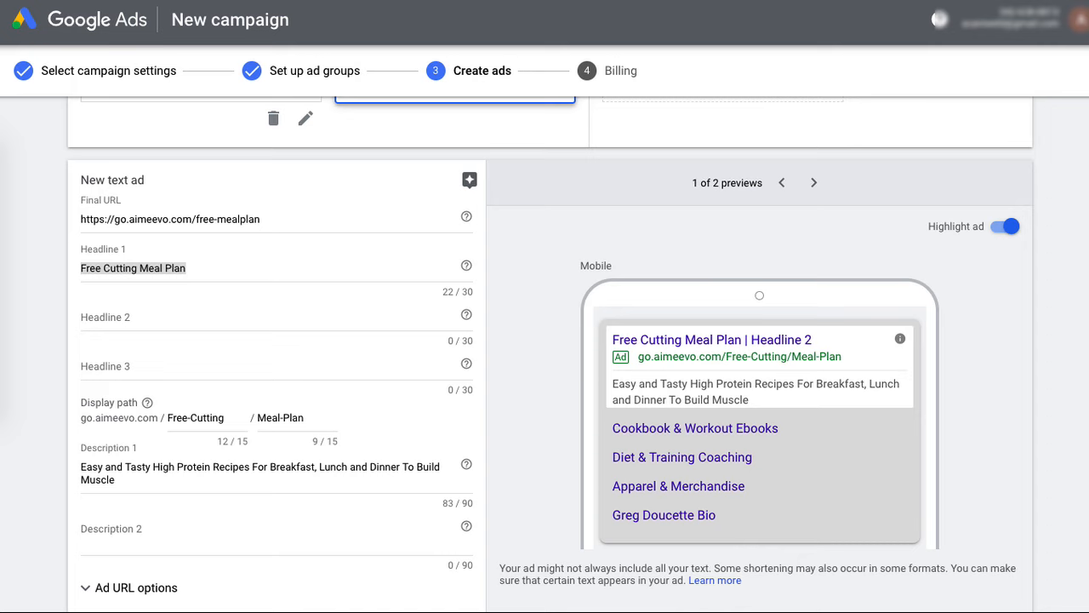
pyautogui.click(176, 312)
pyautogui.write('Easy Delicious Protein Recipes')
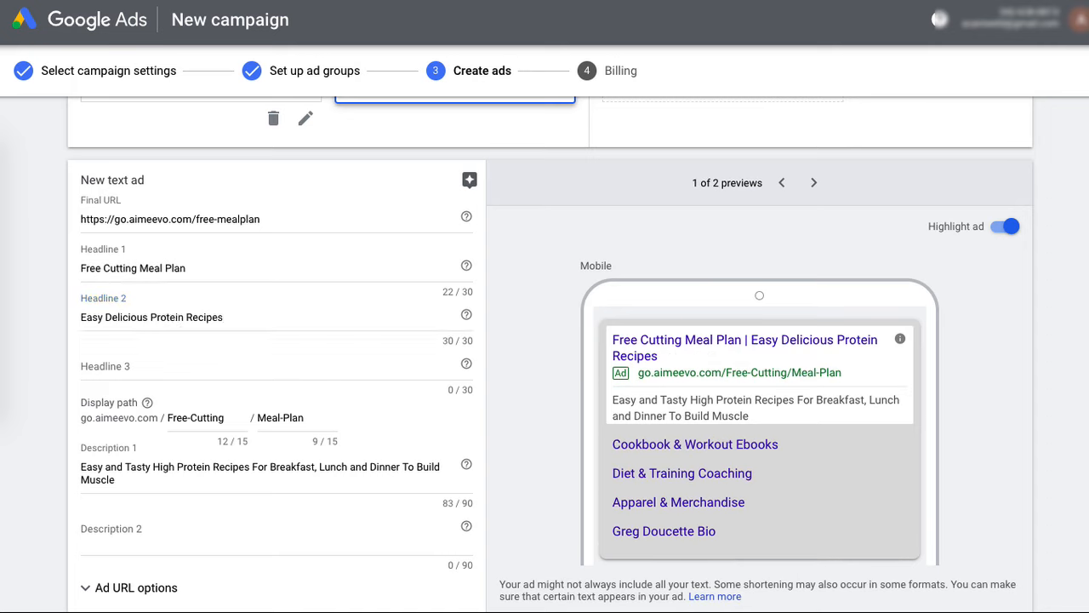
pyautogui.click(210, 373)
pyautogui.write('Greg Doucette IFBB Pro')
pyautogui.scroll(-1, 320, 434)
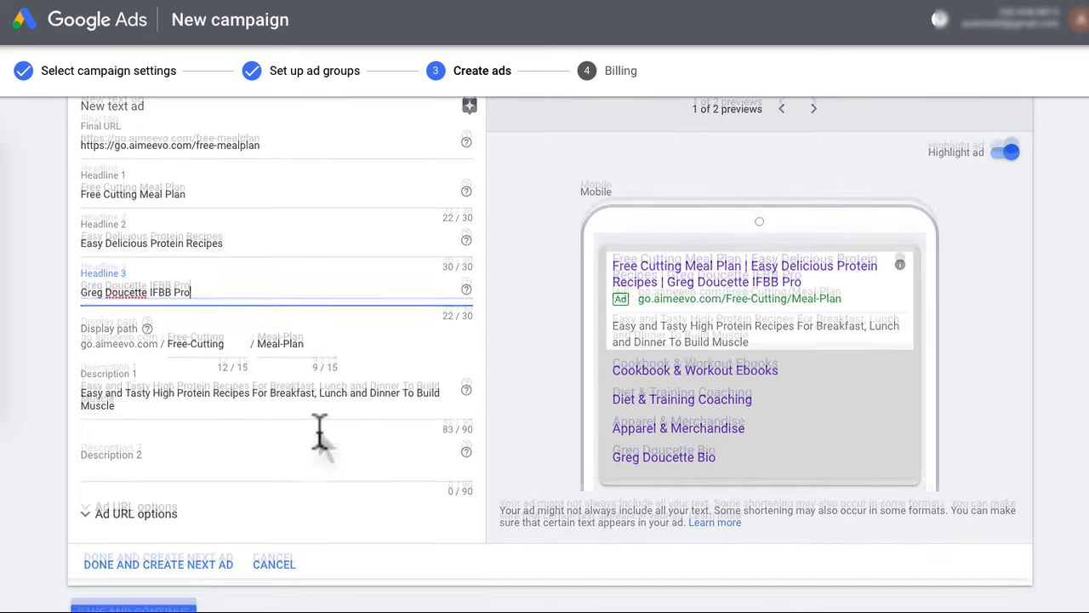
pyautogui.scroll(-1, 320, 434)
# Paste the second description and trim its empty trailing line.
pyautogui.press('super+Tab')
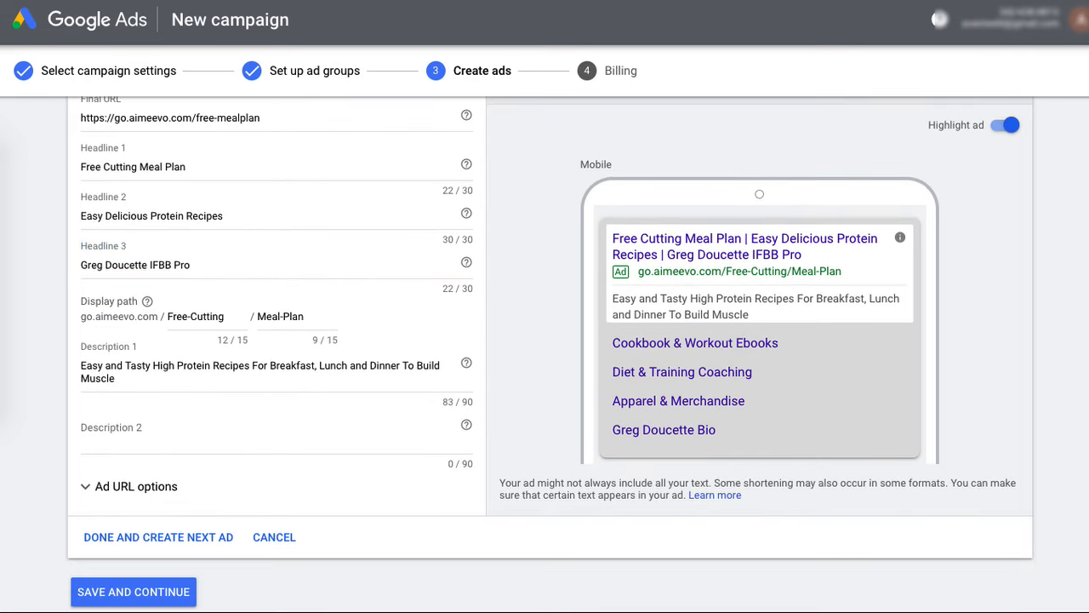
pyautogui.click(165, 438)
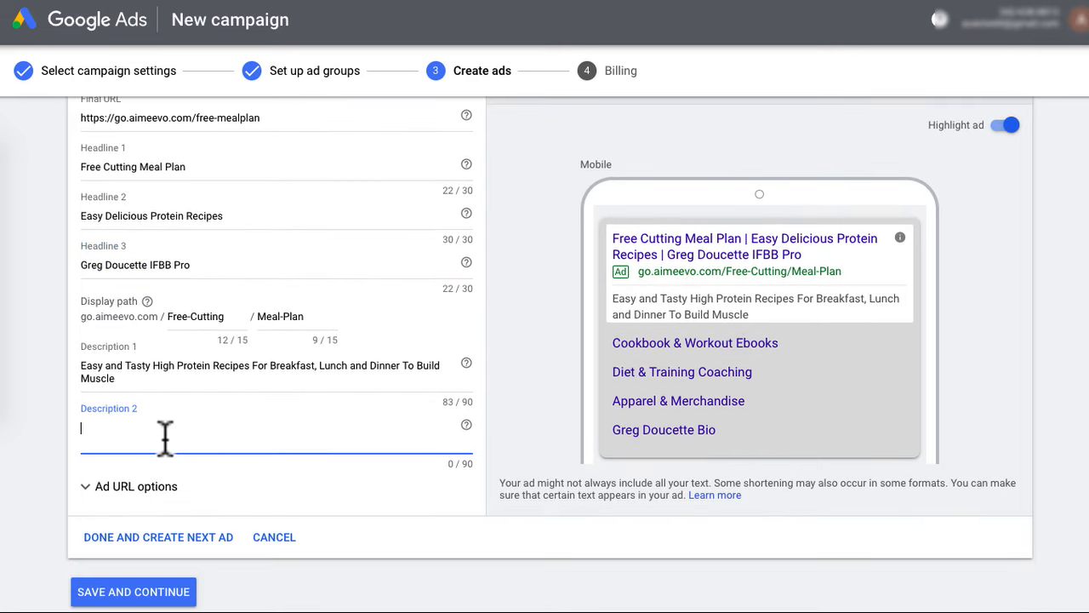
pyautogui.write('Low Calorie & Tasty Substitutes For Naughty Meals. Download Free High Protein Meal Plan')
pyautogui.press('BackSpace')
pyautogui.scroll(1, 272, 443)
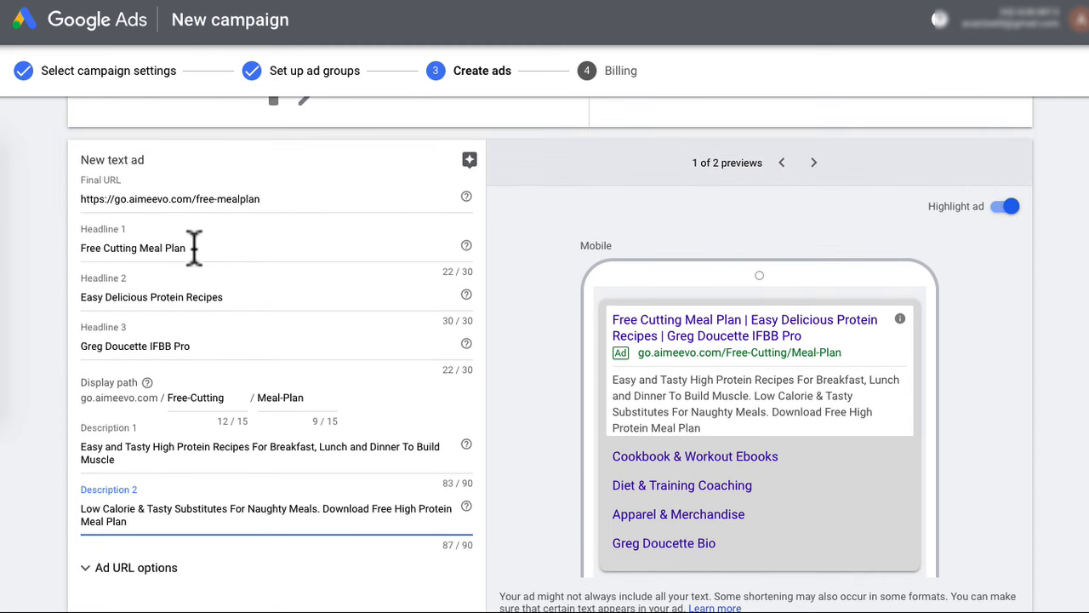
# Change Headline 1 to 'Free Shredding Meal Plan'.
pyautogui.click(140, 248)
pyautogui.press('BackSpace')
pyautogui.press('BackSpace')
pyautogui.press('BackSpace')
pyautogui.press('BackSpace')
pyautogui.press('BackSpace')
pyautogui.press('BackSpace')
pyautogui.press('BackSpace')
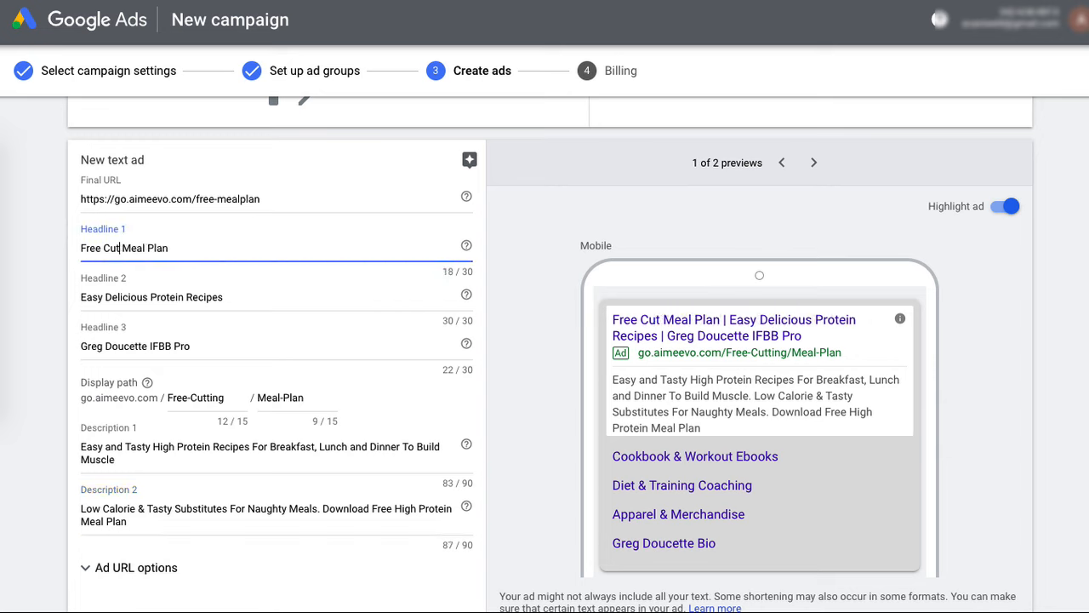
pyautogui.write('Shredding')
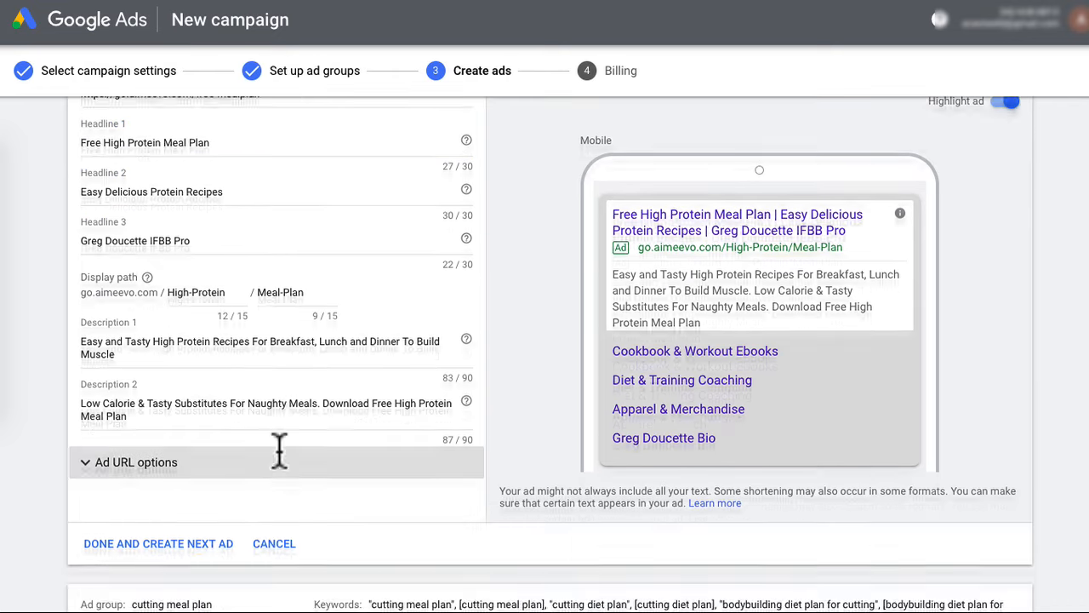
# Confirm which ad group is being edited, then save the ads and continue to billing.
pyautogui.scroll(5, 285, 462)
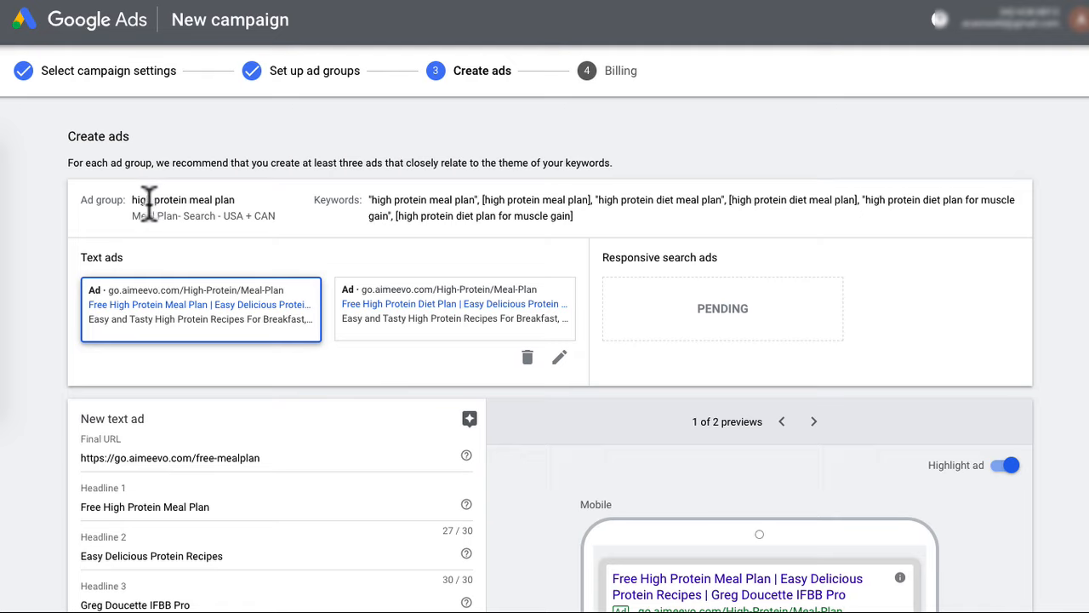
pyautogui.click(215, 209)
pyautogui.scroll(-2, 285, 247)
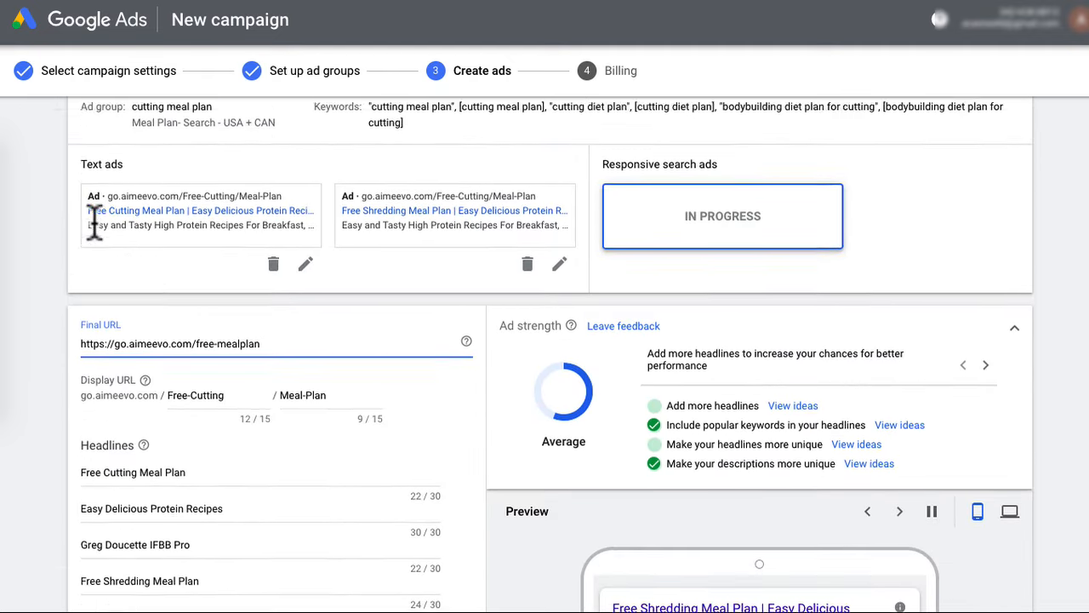
pyautogui.scroll(1, 94, 223)
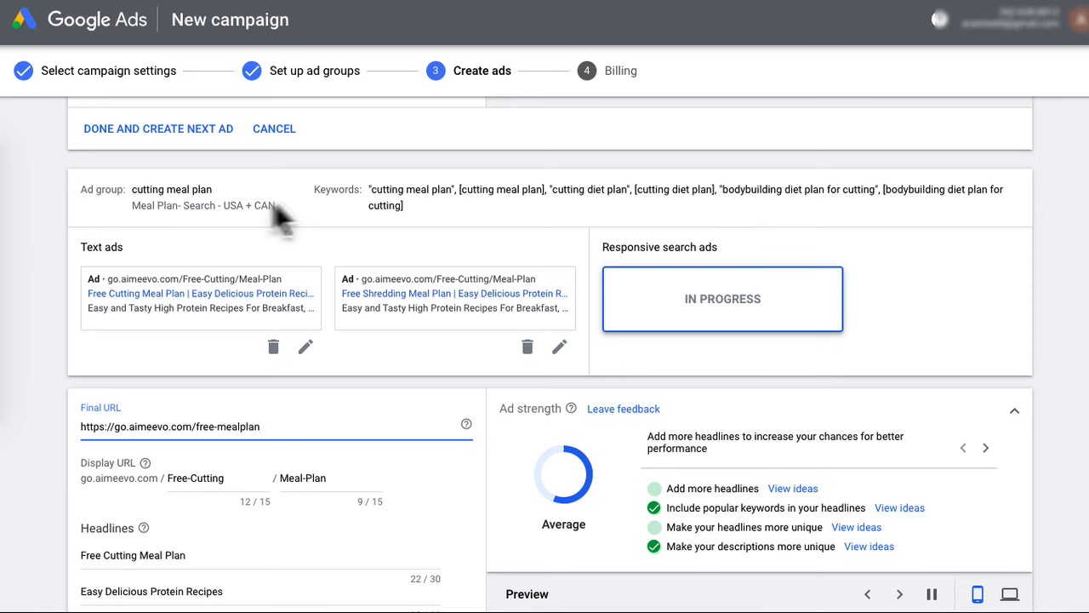
pyautogui.click(247, 207)
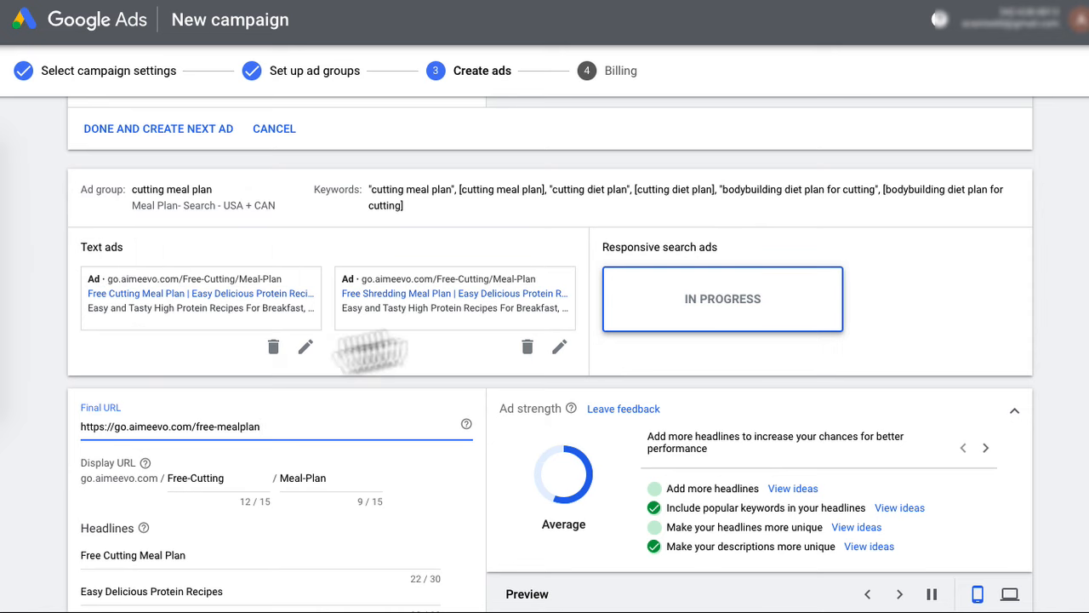
pyautogui.scroll(-7, 522, 397)
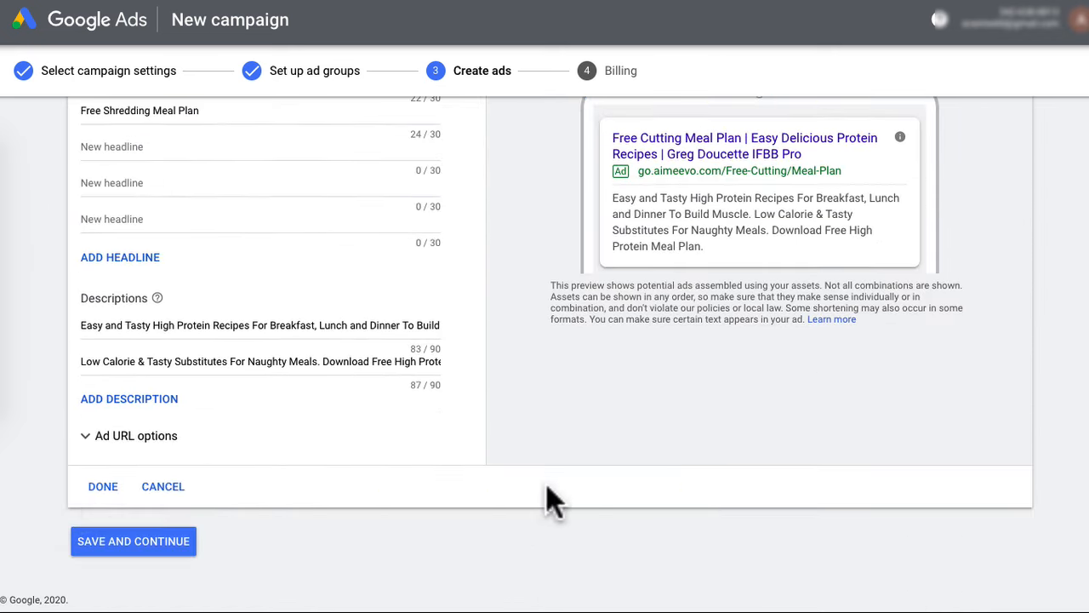
pyautogui.click(170, 557)
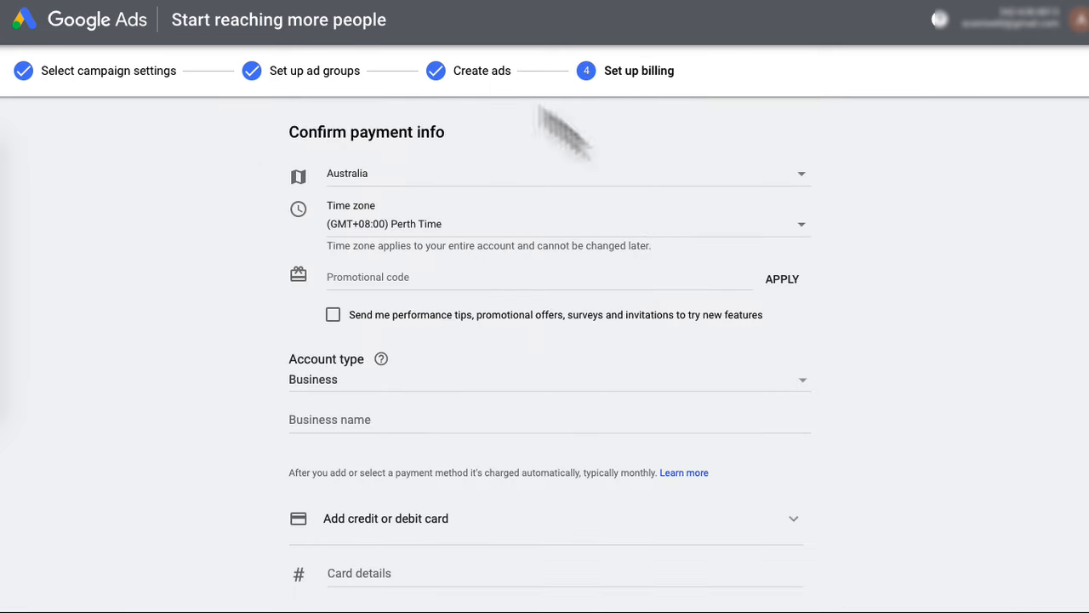
# Keep Perth Time as the time zone and paste the promotional code.
pyautogui.click(521, 242)
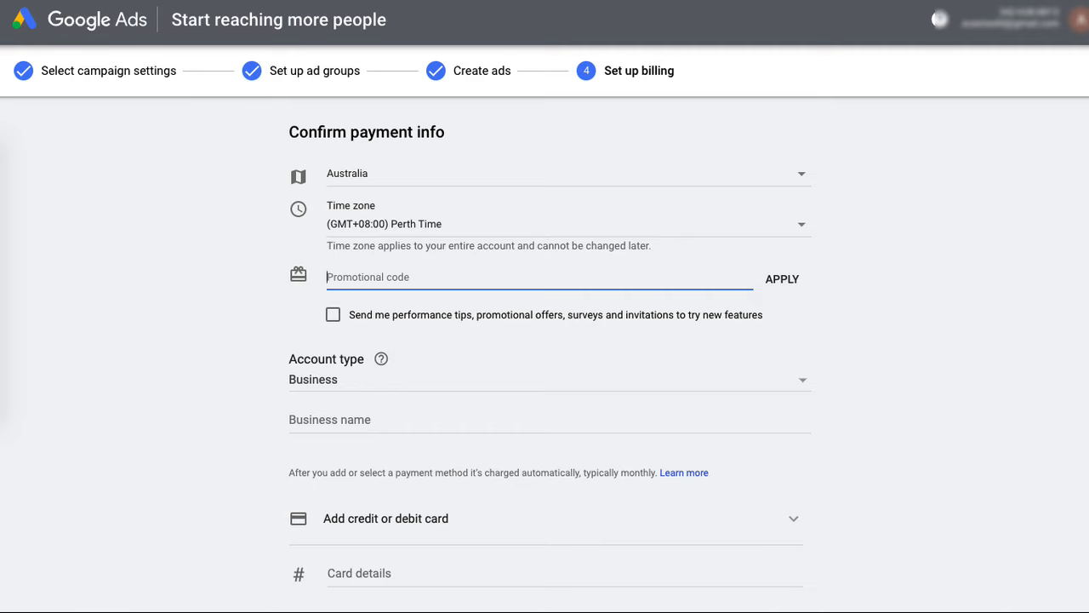
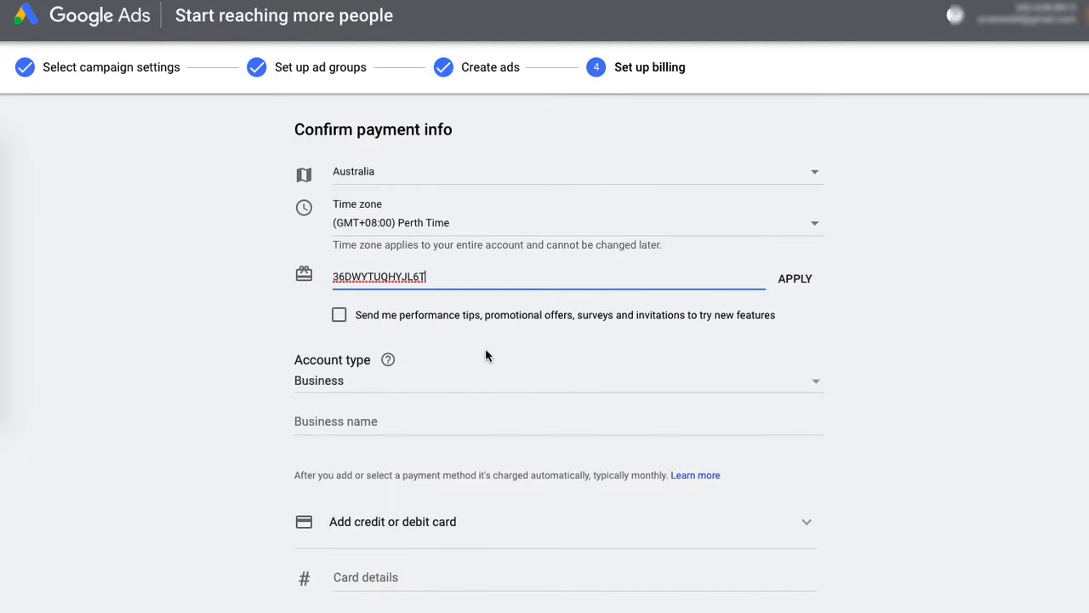
pyautogui.scroll(-2, 486, 348)
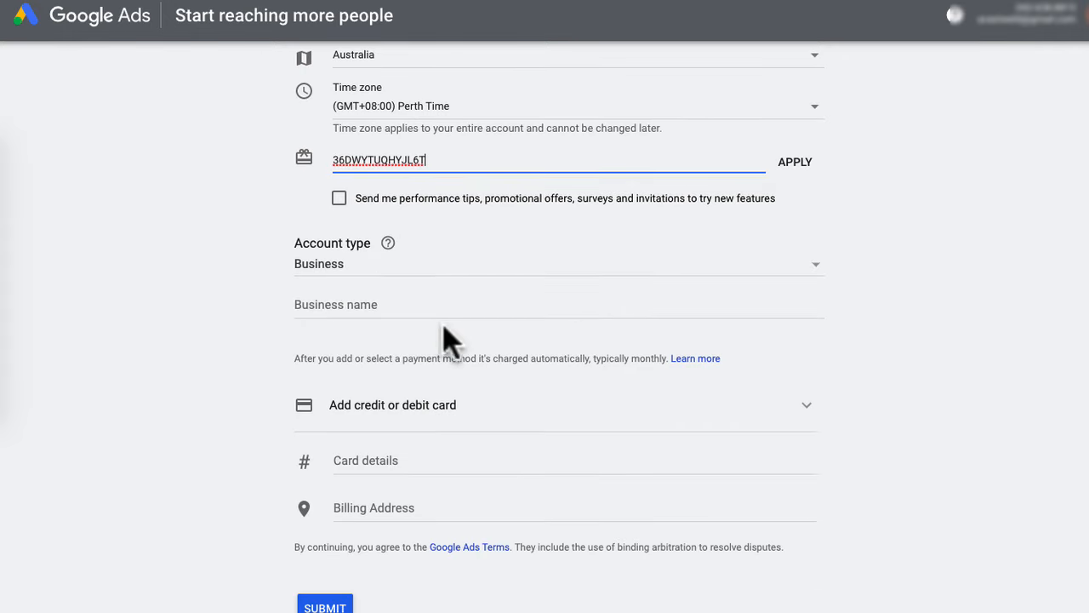
pyautogui.scroll(-1, 417, 309)
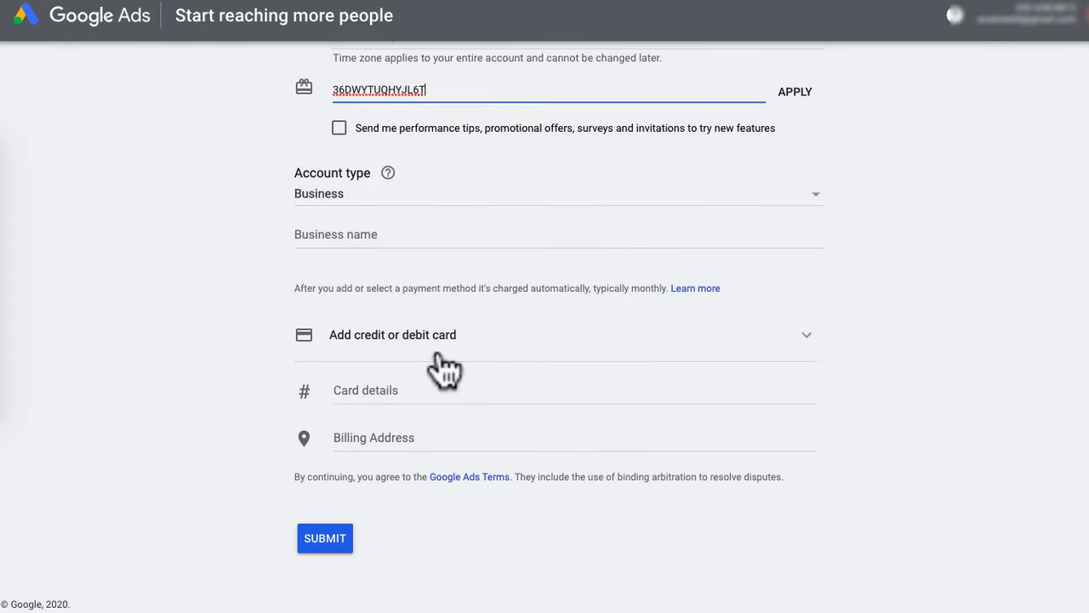
# Expand the credit or debit card form and submit the billing details.
pyautogui.click(732, 344)
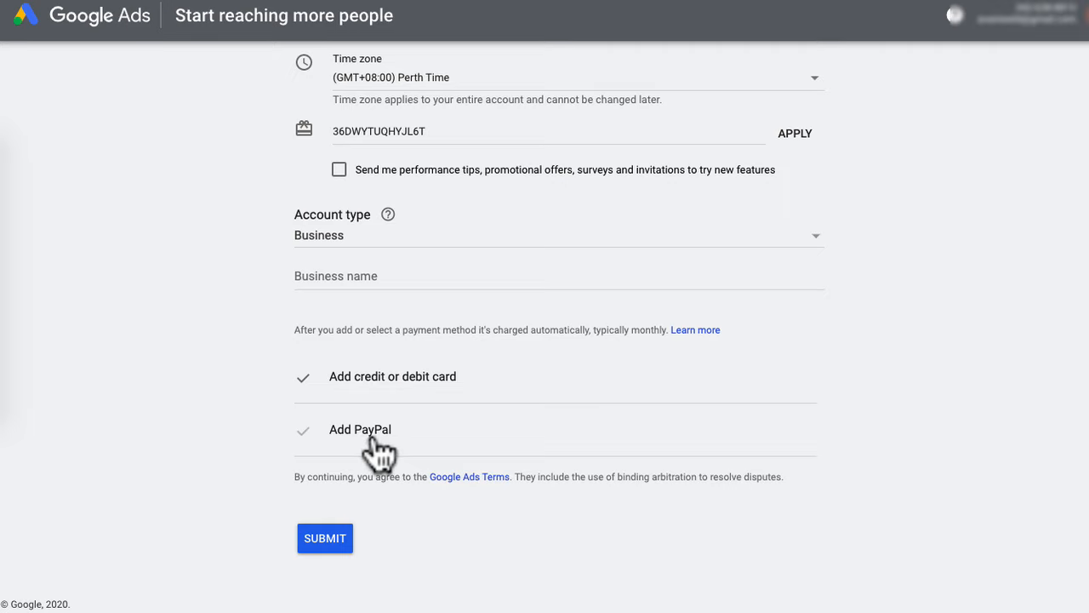
pyautogui.click(499, 391)
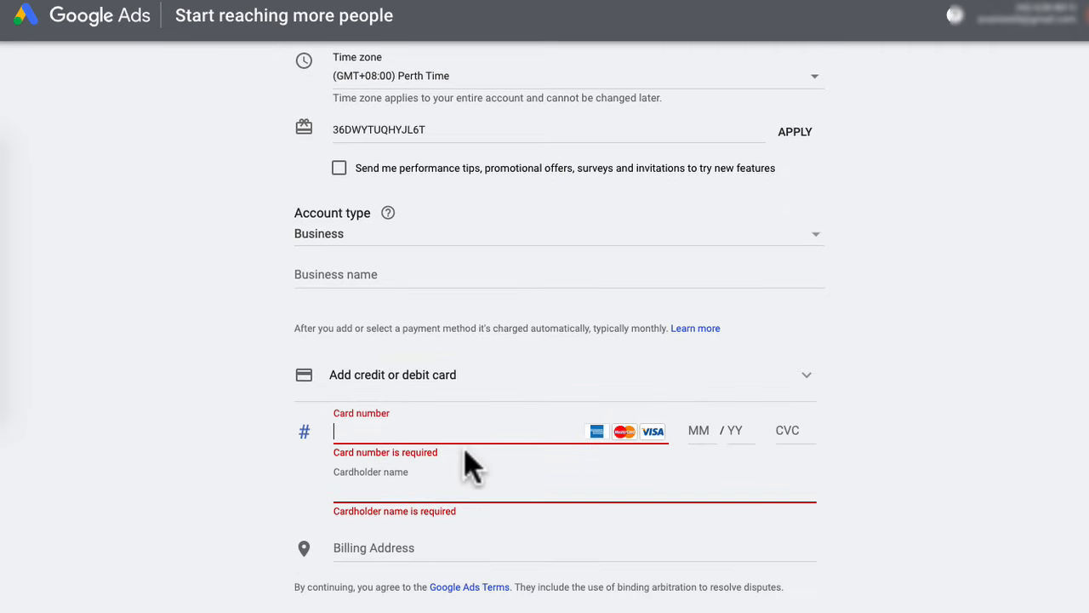
pyautogui.scroll(-1, 457, 437)
pyautogui.scroll(-1, 459, 436)
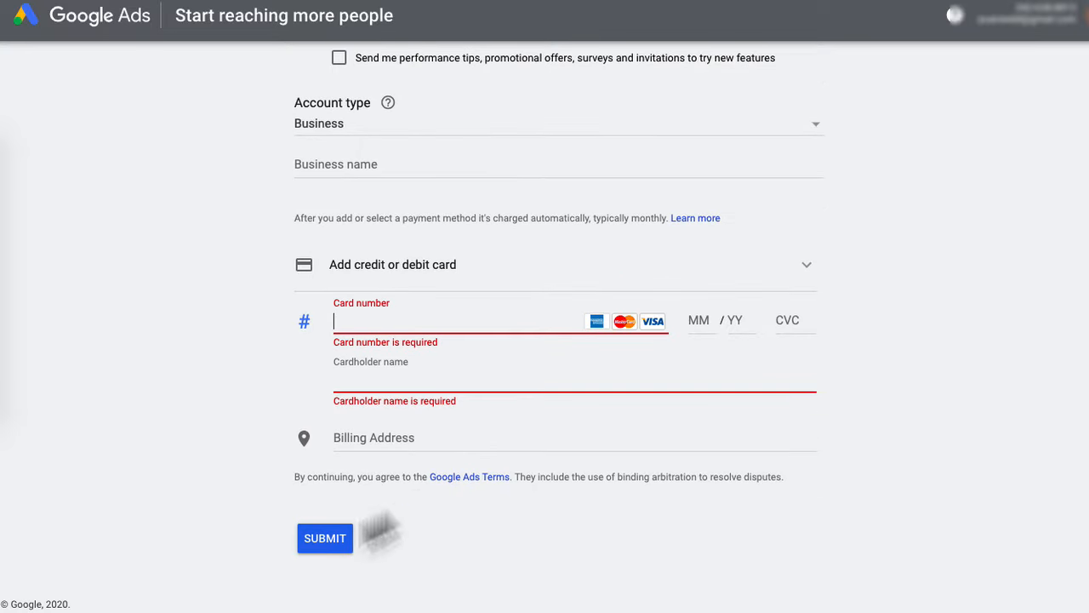
pyautogui.click(339, 545)
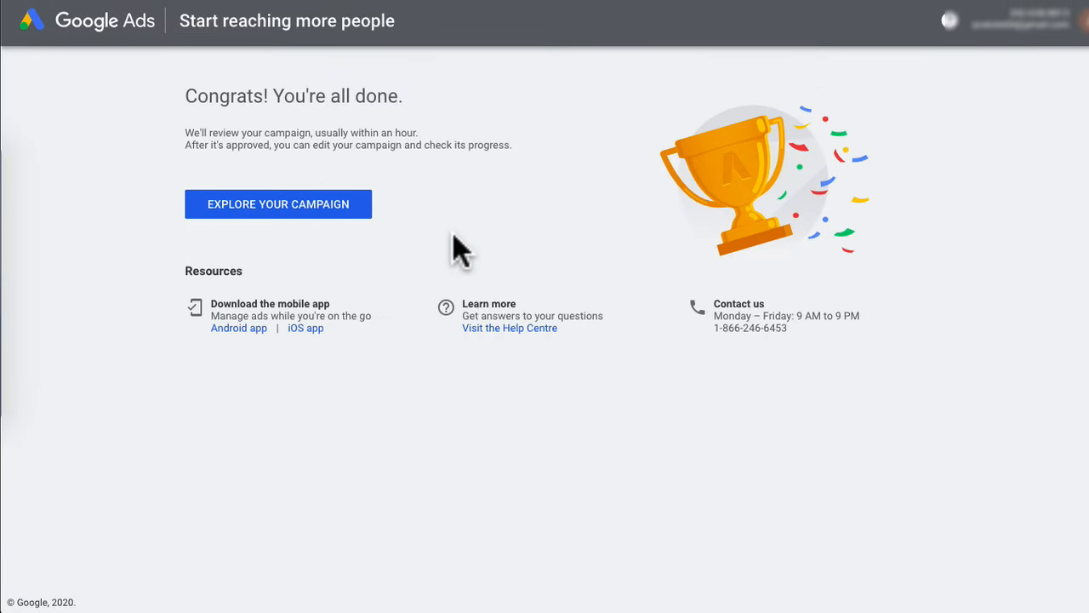
# Go to the new campaign, select Meal Plan- Search - USA + CAN, and collapse the campaign list.
pyautogui.click(297, 215)
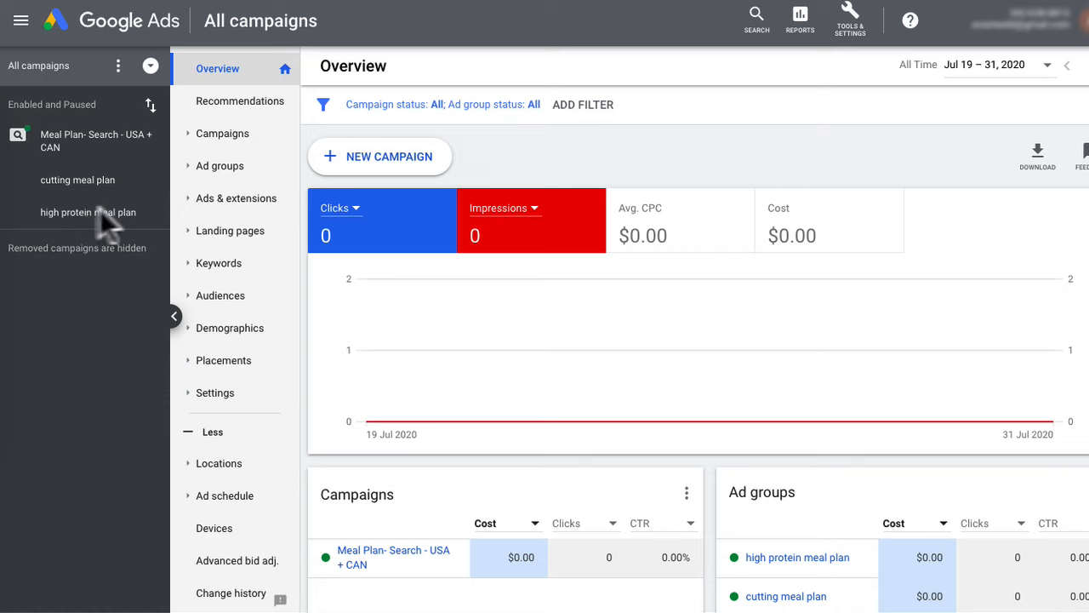
pyautogui.click(73, 143)
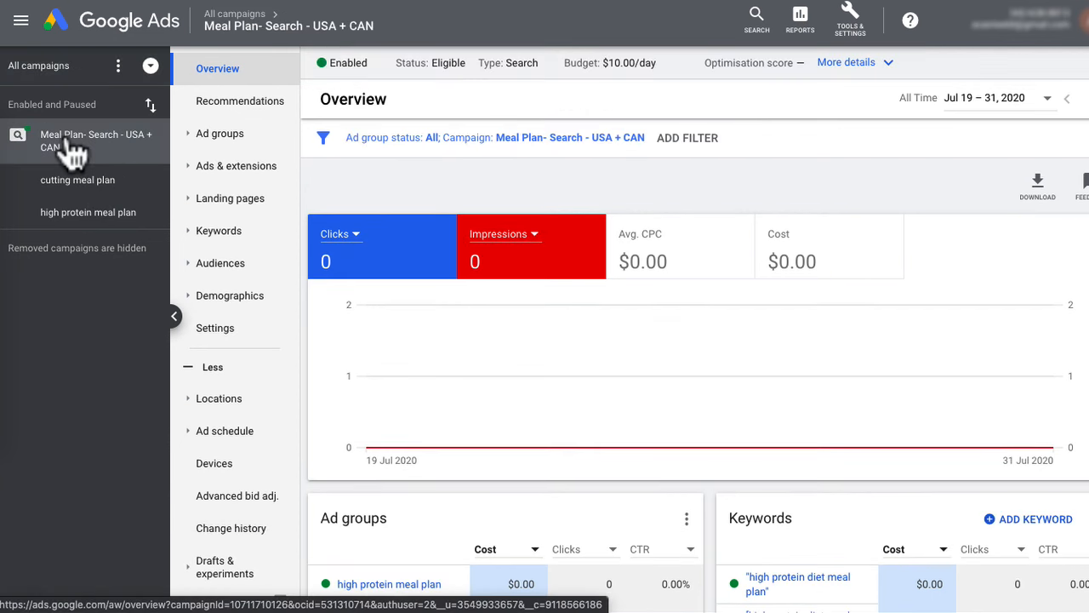
pyautogui.click(174, 316)
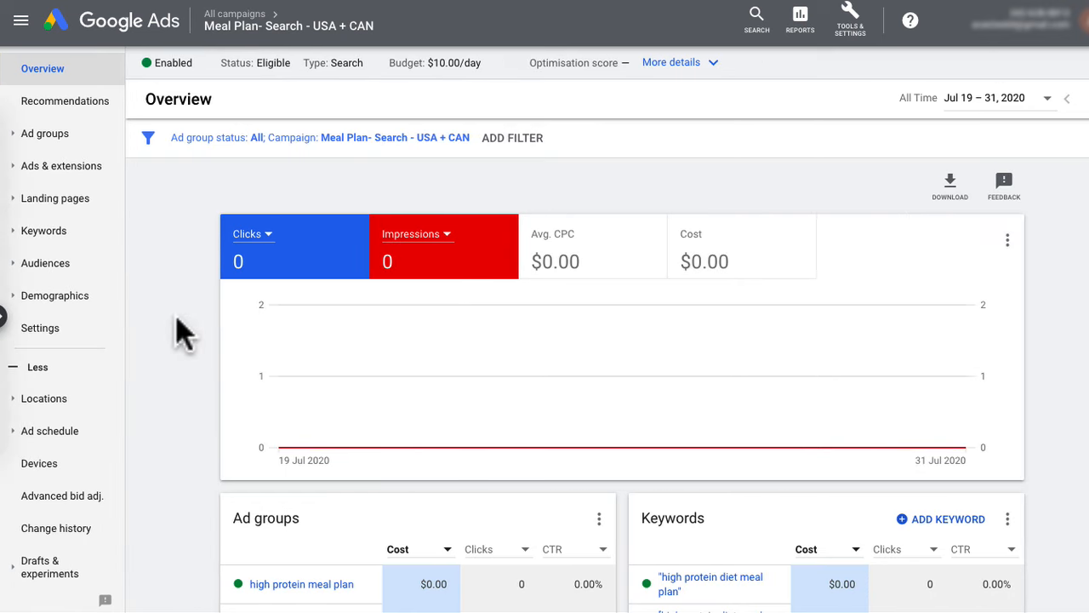
pyautogui.click(65, 334)
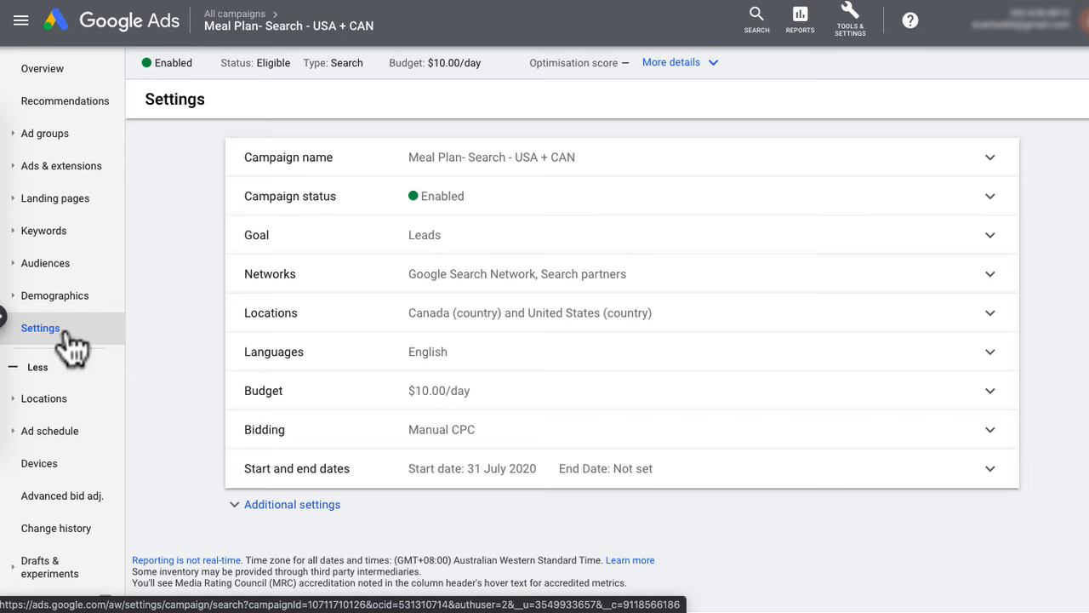
pyautogui.click(758, 169)
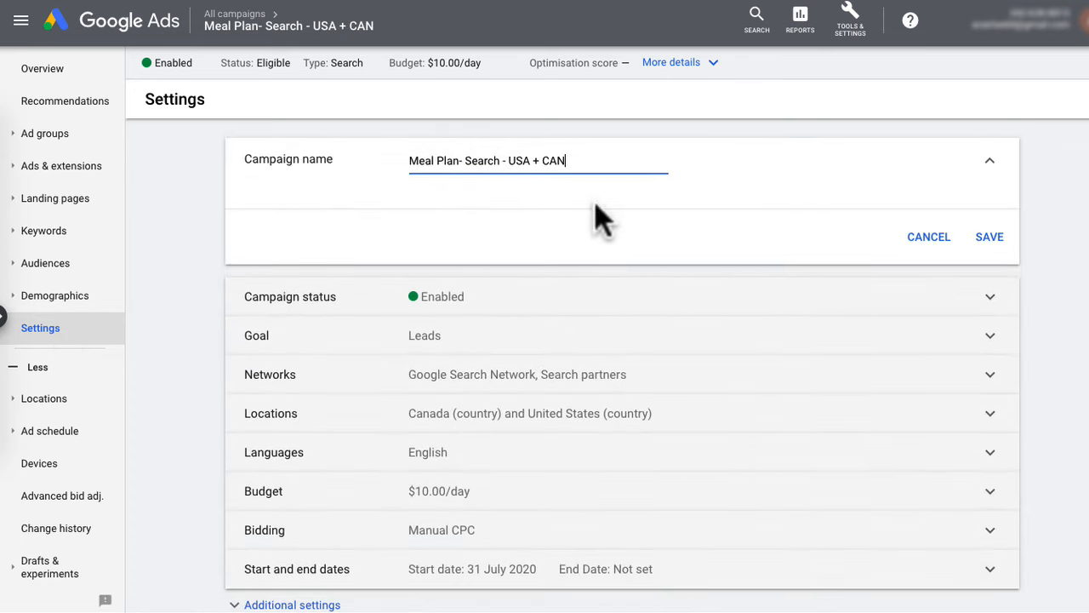
pyautogui.click(929, 243)
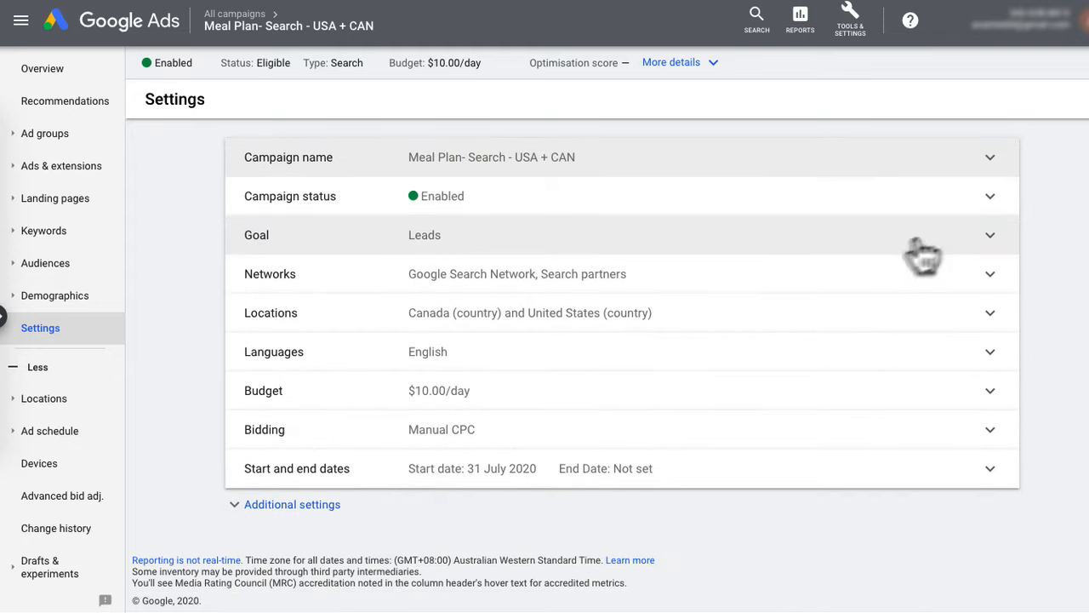
pyautogui.click(554, 253)
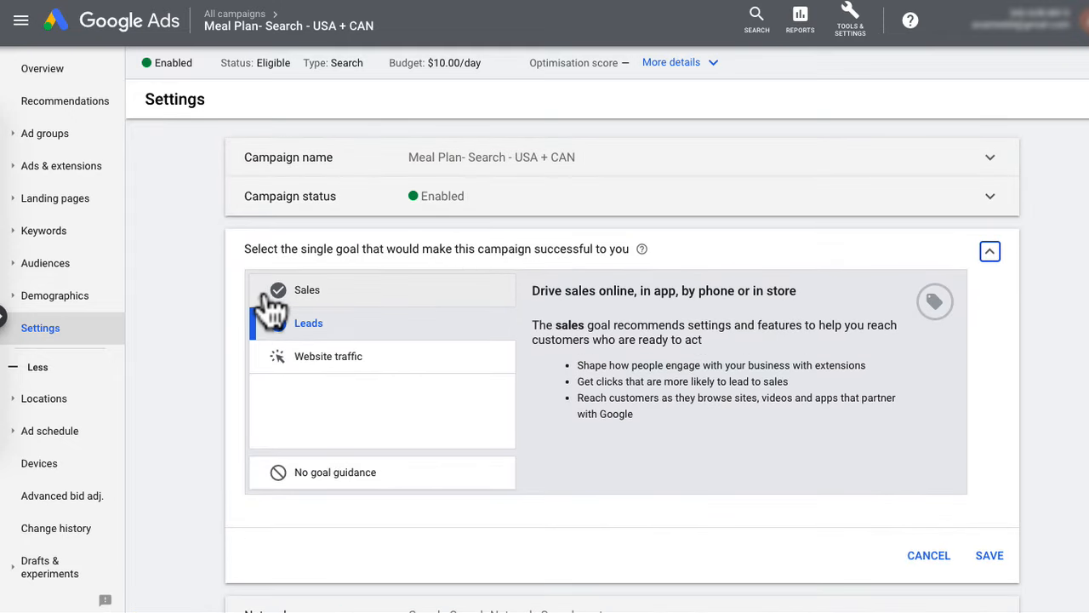
pyautogui.click(928, 555)
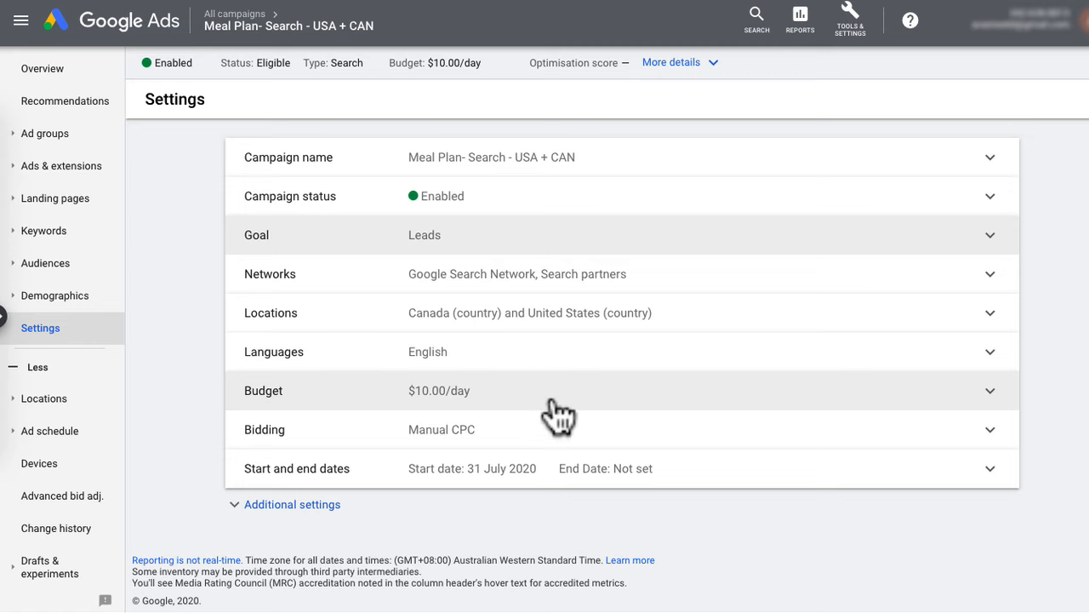
pyautogui.click(551, 400)
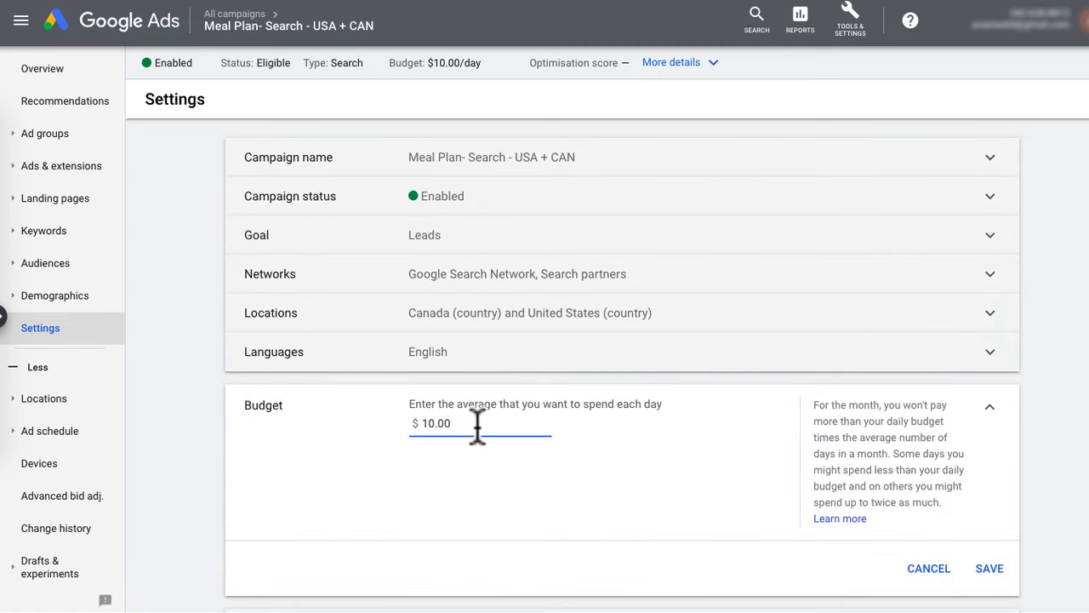
pyautogui.doubleClick(478, 426)
pyautogui.click(309, 458)
pyautogui.scroll(-2, 362, 560)
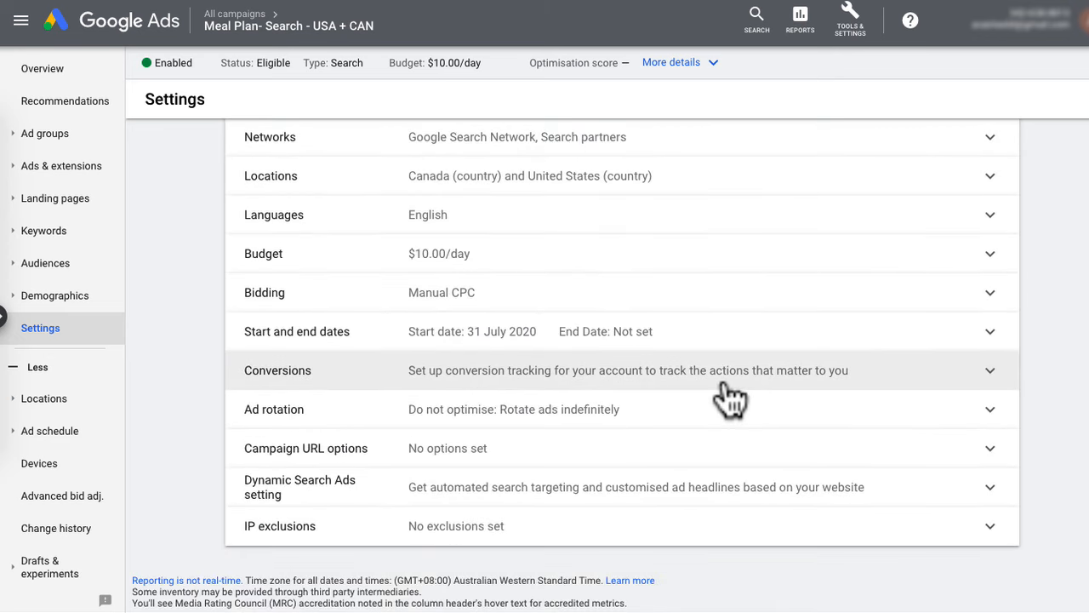
pyautogui.click(725, 374)
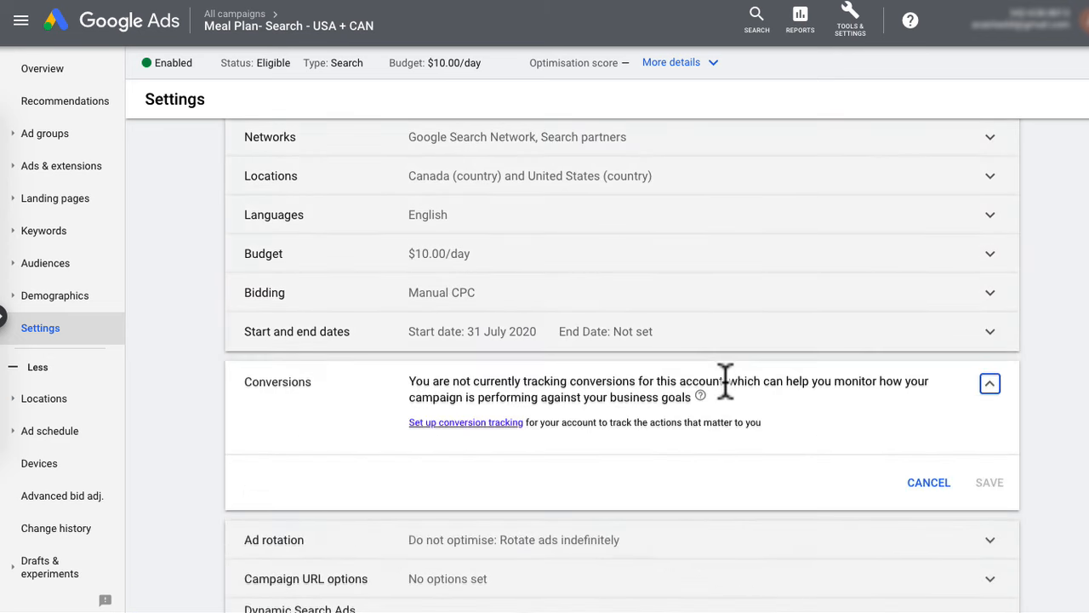
pyautogui.click(926, 490)
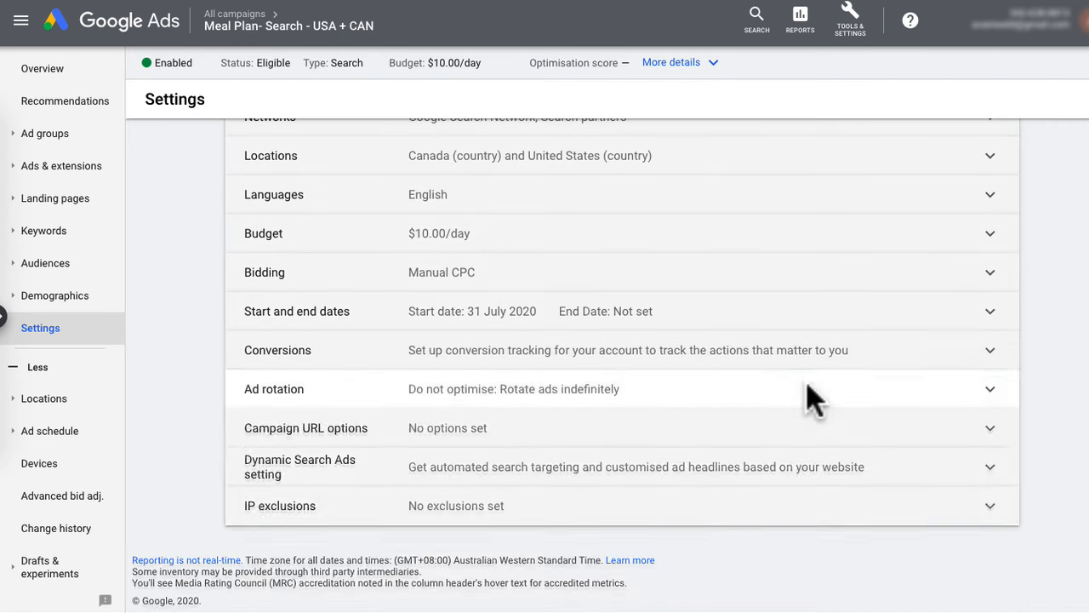
pyautogui.click(815, 397)
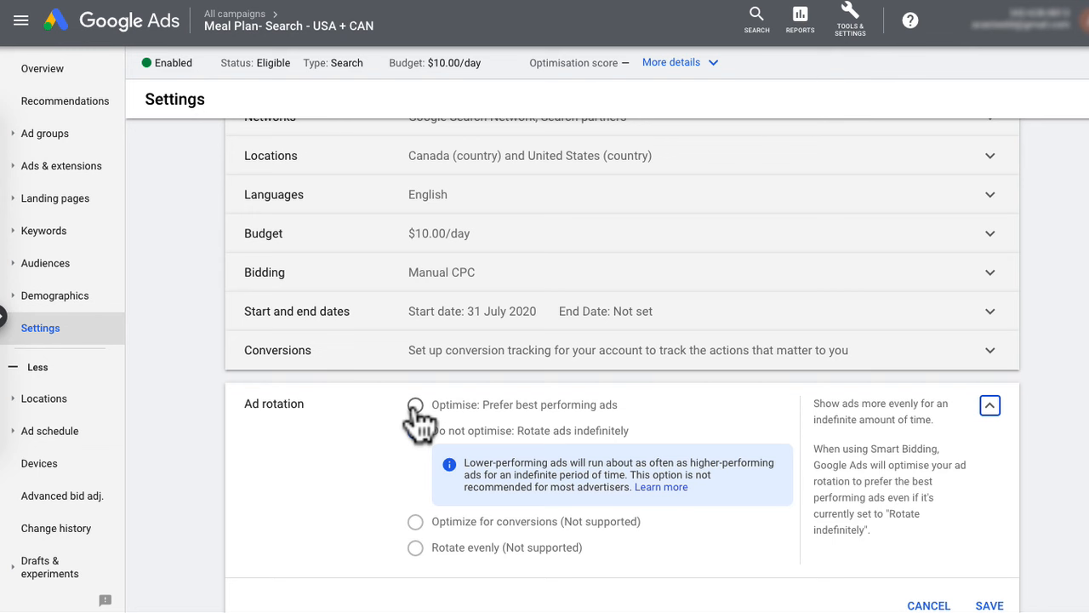
pyautogui.scroll(-2, 851, 528)
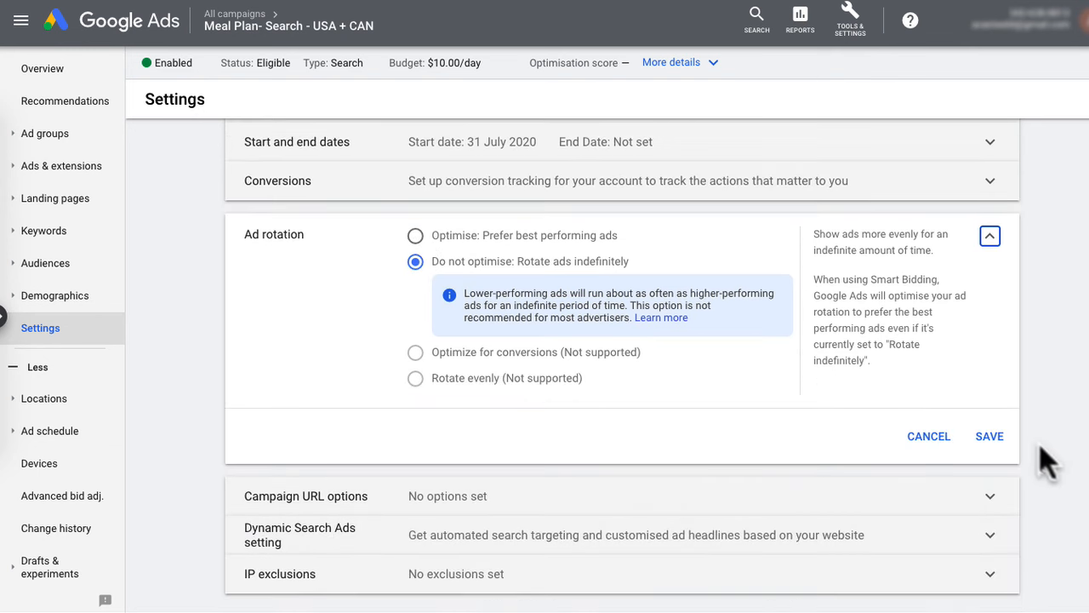
pyautogui.click(988, 436)
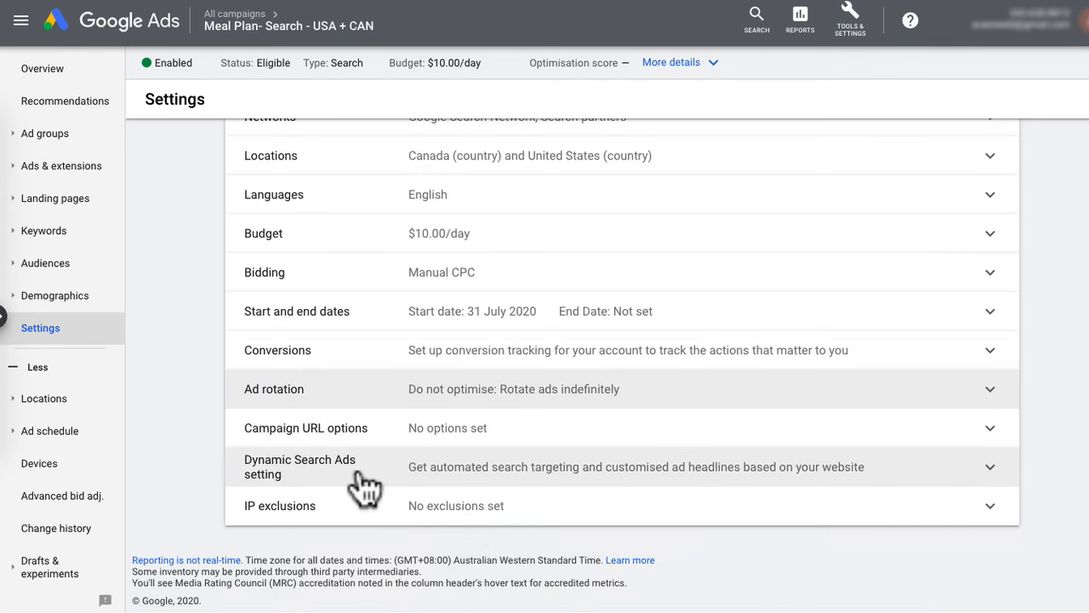
pyautogui.click(438, 481)
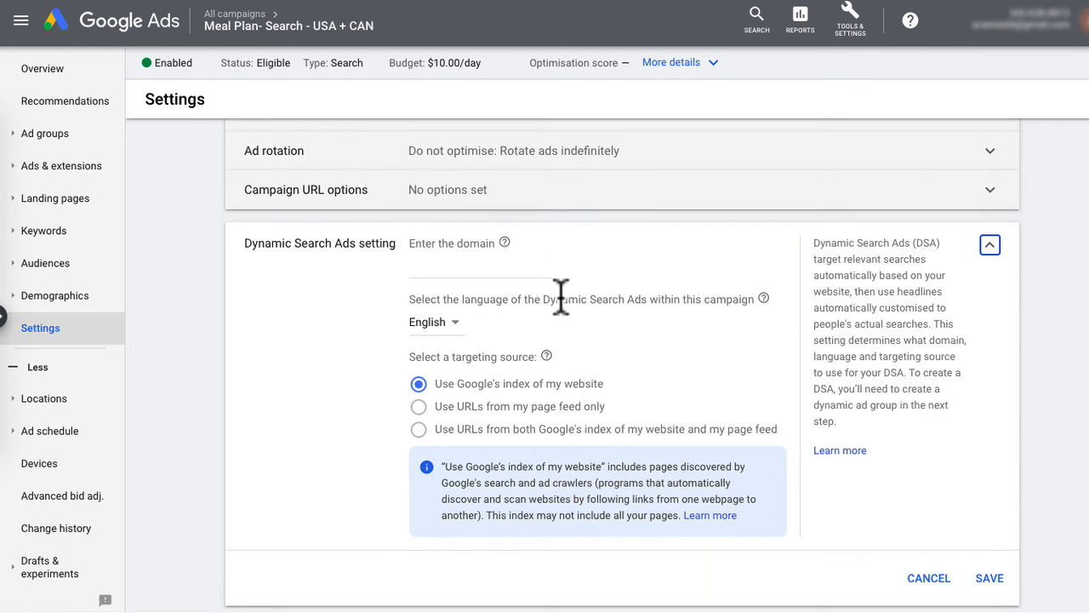
pyautogui.click(989, 245)
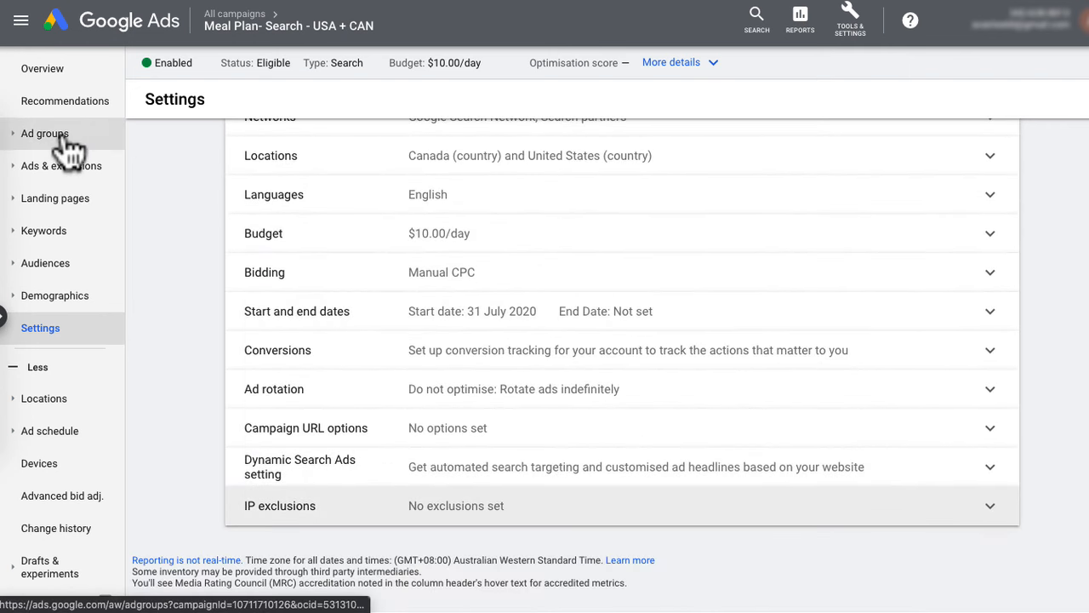
# From Ad groups, open the high protein meal plan group's list of six $0.75 keywords.
pyautogui.click(66, 147)
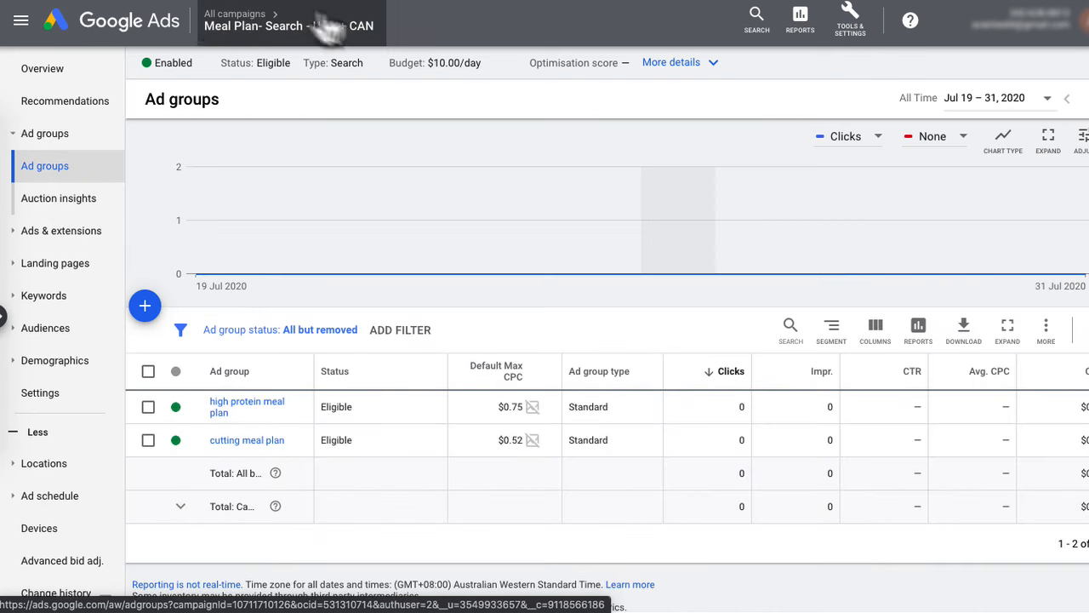
pyautogui.moveTo(280, 53)
pyautogui.scroll(-1, 302, 447)
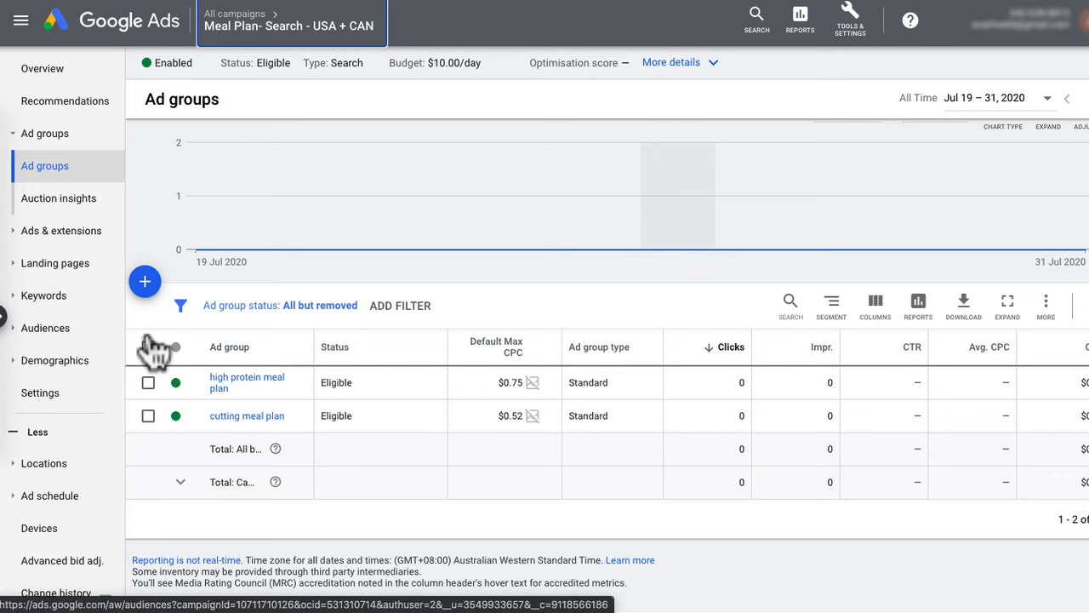
pyautogui.click(249, 381)
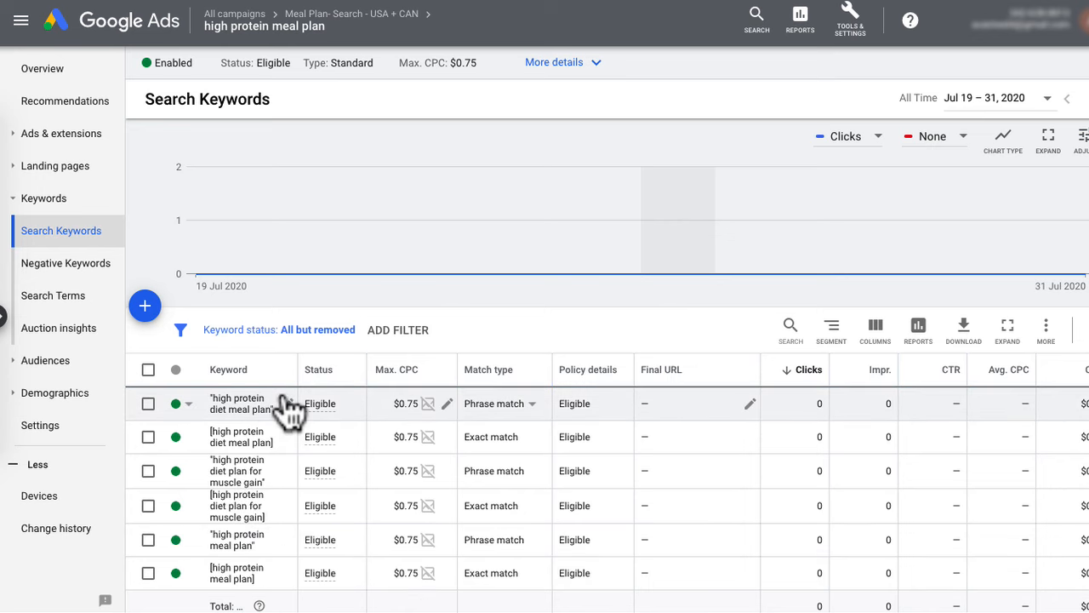
pyautogui.scroll(-1, 287, 408)
pyautogui.moveTo(428, 514)
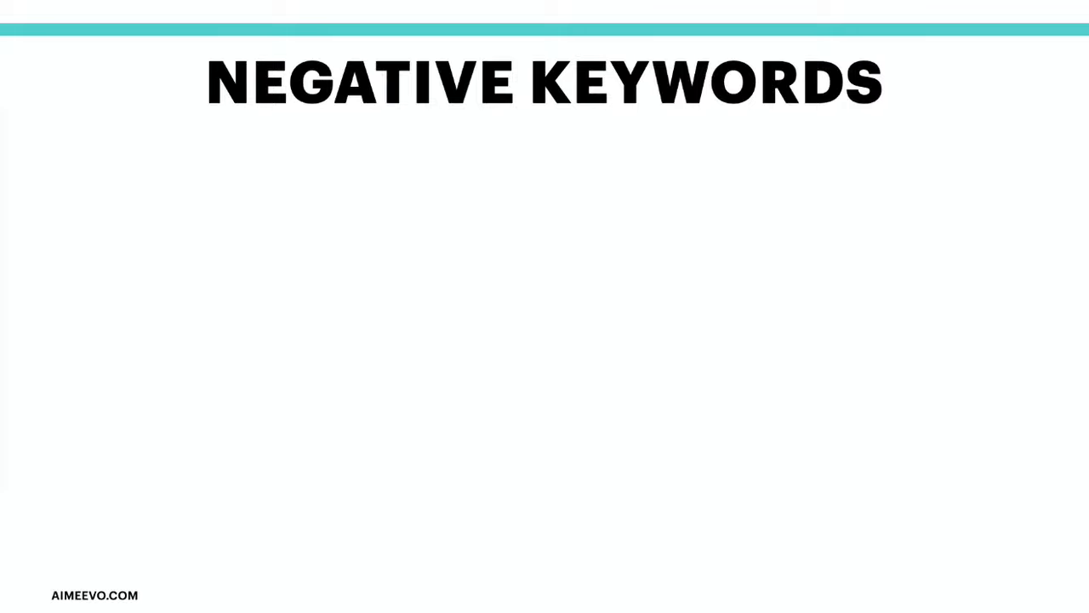
# Advance the slides through the wasted-spend point and the 'download' example where ads aren't triggered.
pyautogui.click(864, 275)
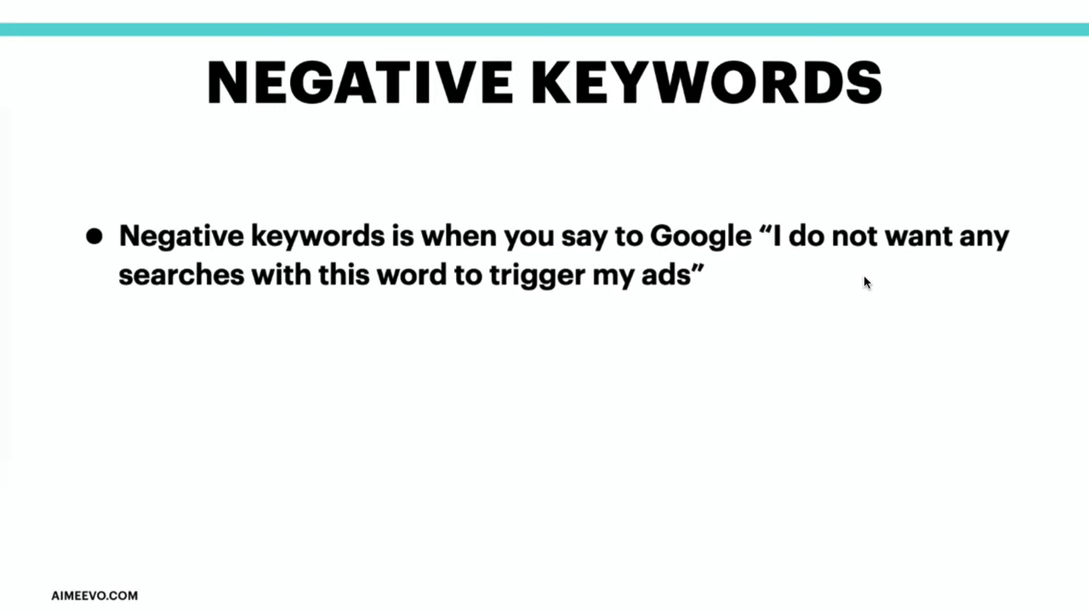
pyautogui.click(864, 276)
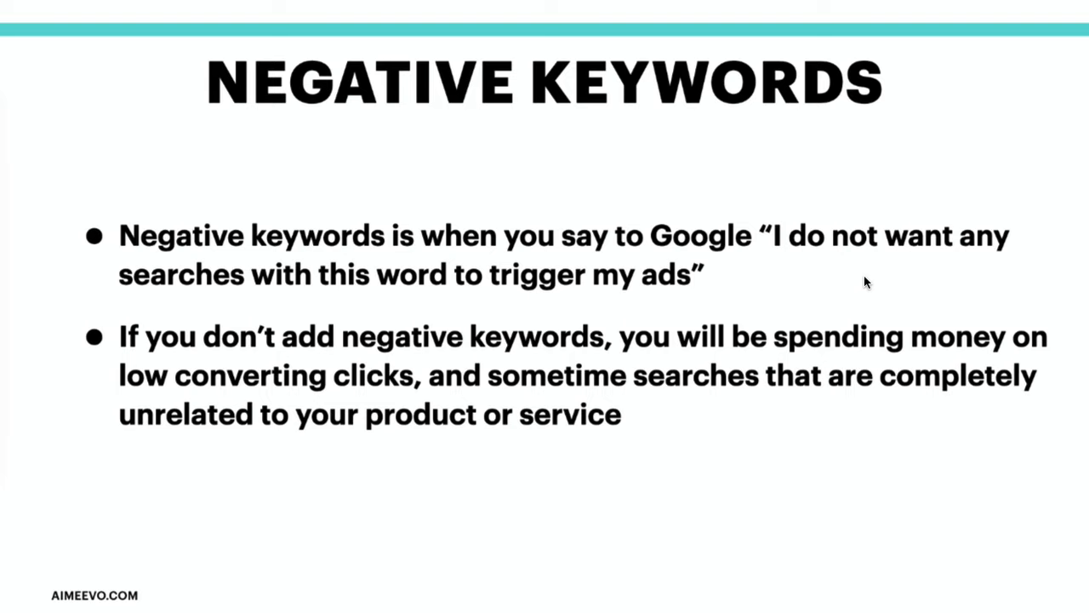
pyautogui.press('Right')
pyautogui.press('Right')
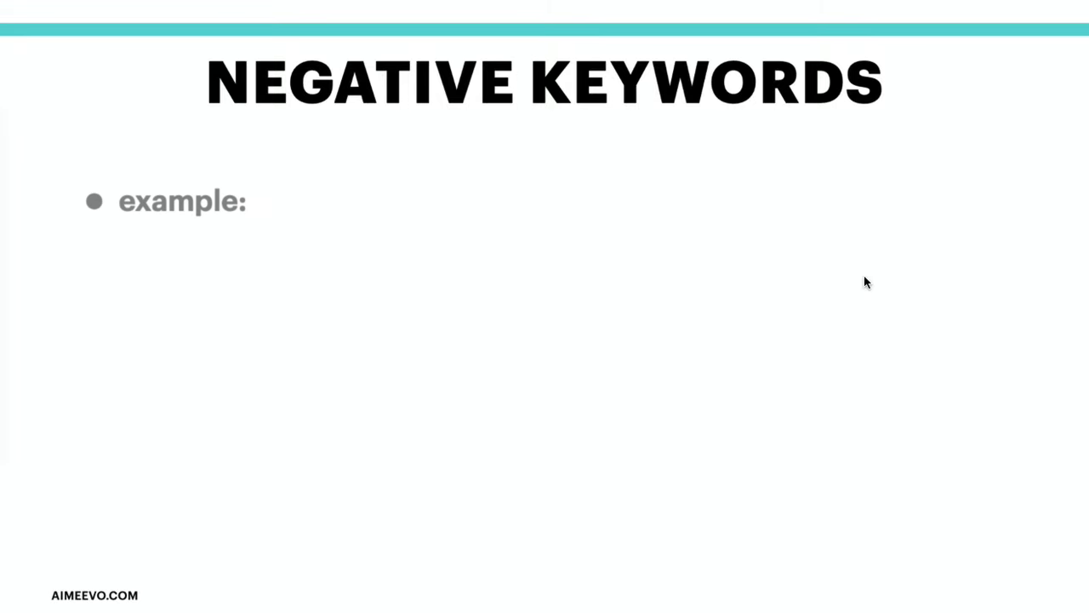
pyautogui.press('Right')
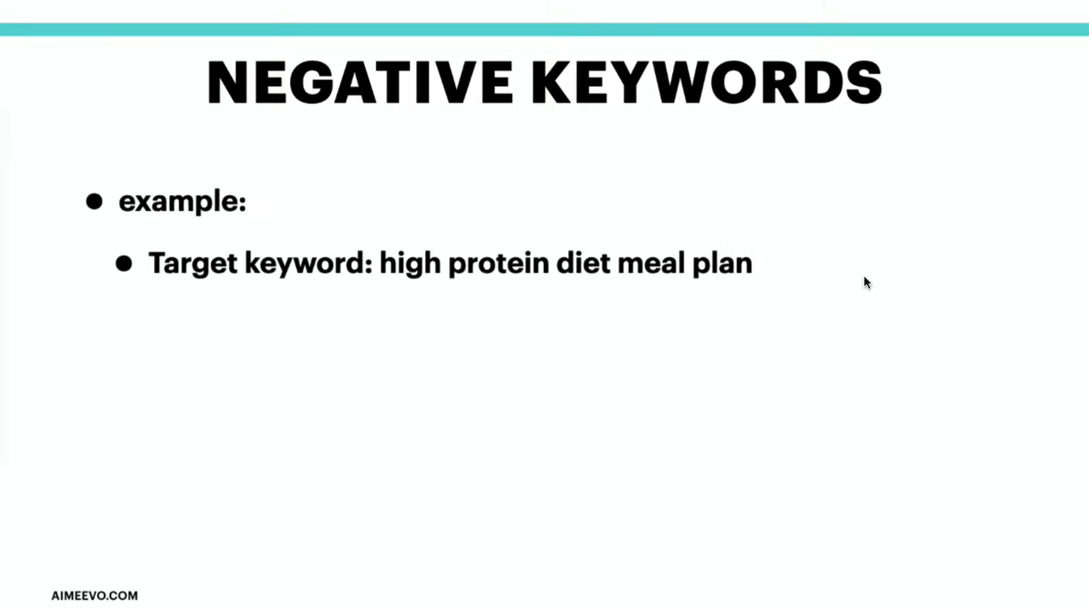
pyautogui.press('Right')
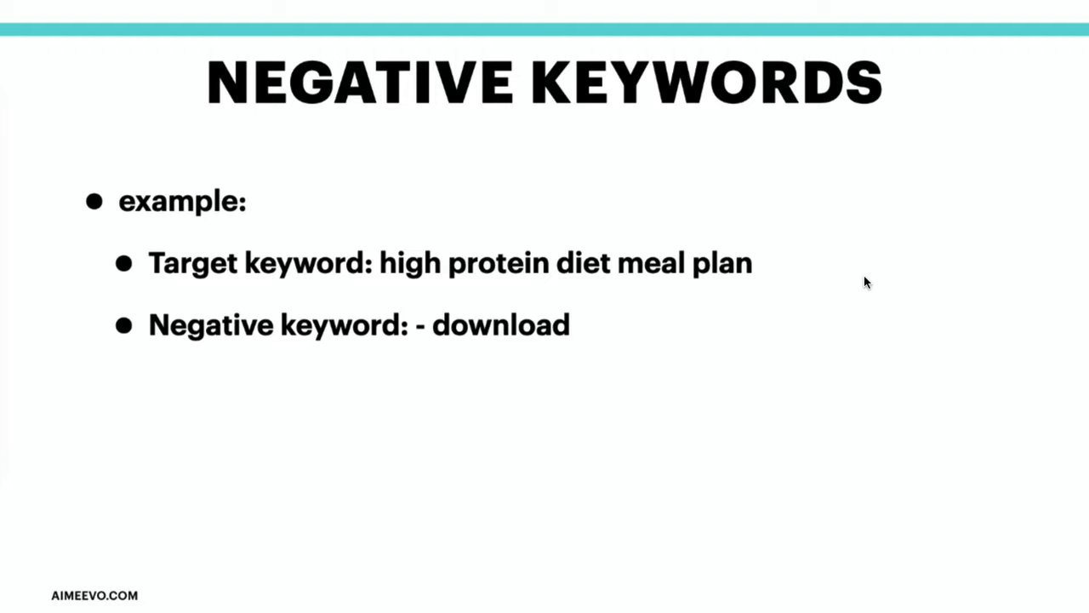
pyautogui.press('Right')
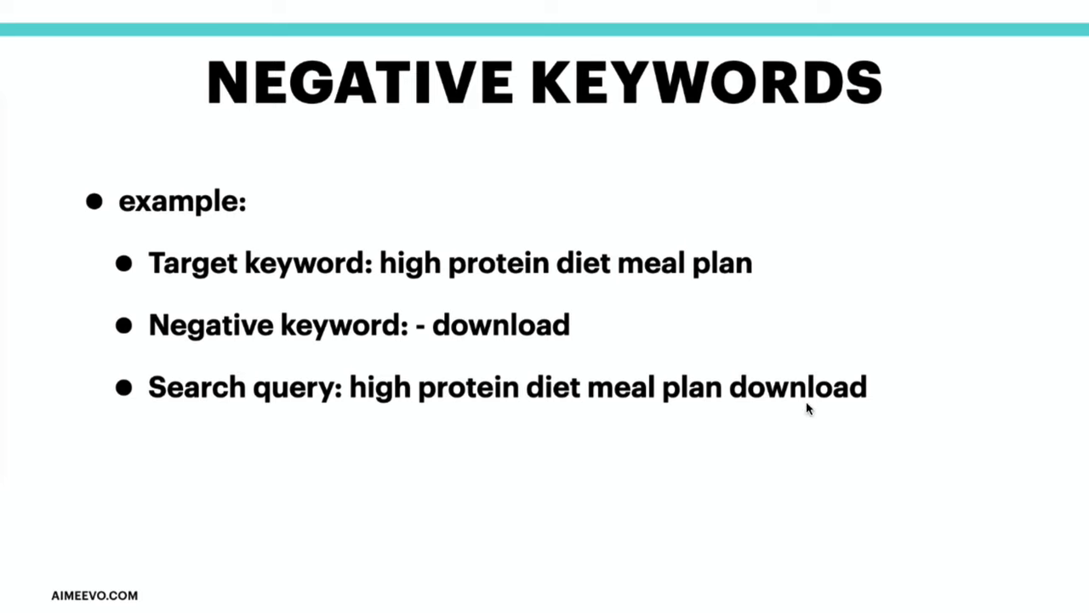
pyautogui.press('Right')
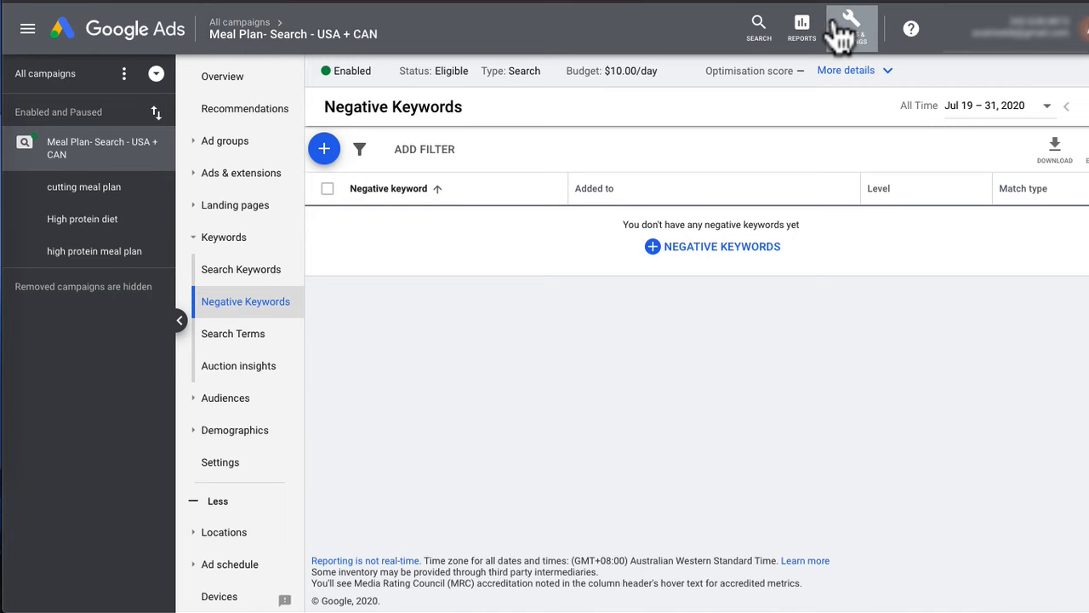
# Via Tools & Settings, create 'Negative keyword list' and enter 'download' as its first keyword.
pyautogui.click(849, 27)
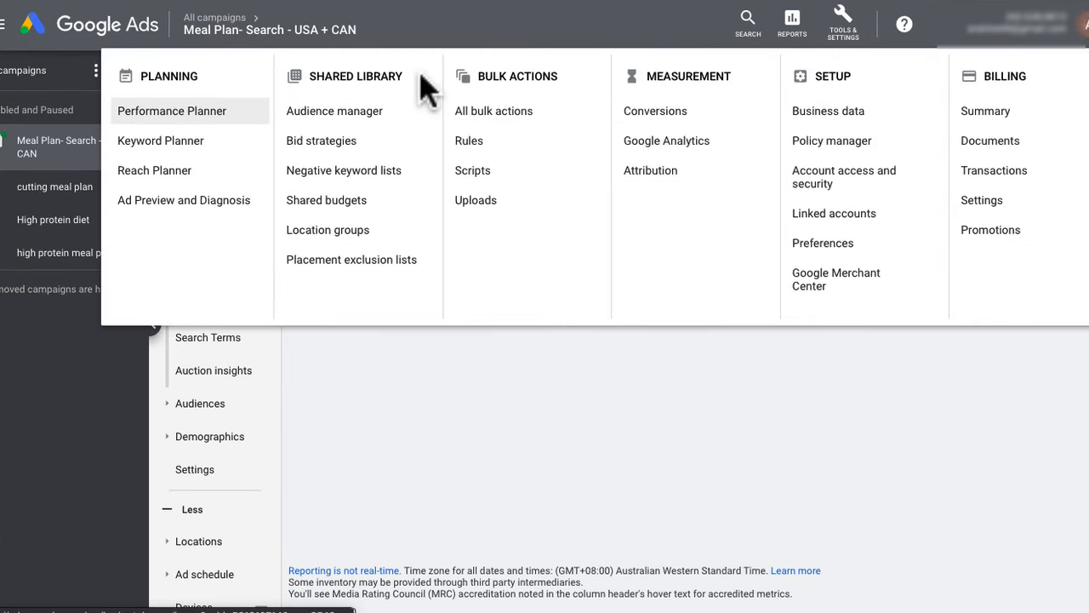
pyautogui.click(343, 173)
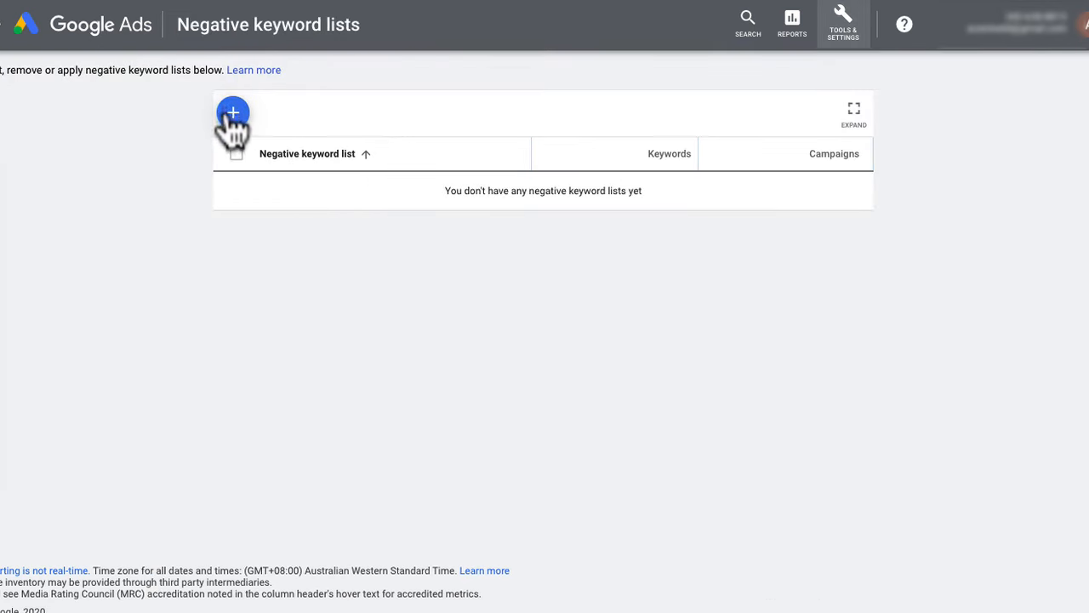
pyautogui.write('N')
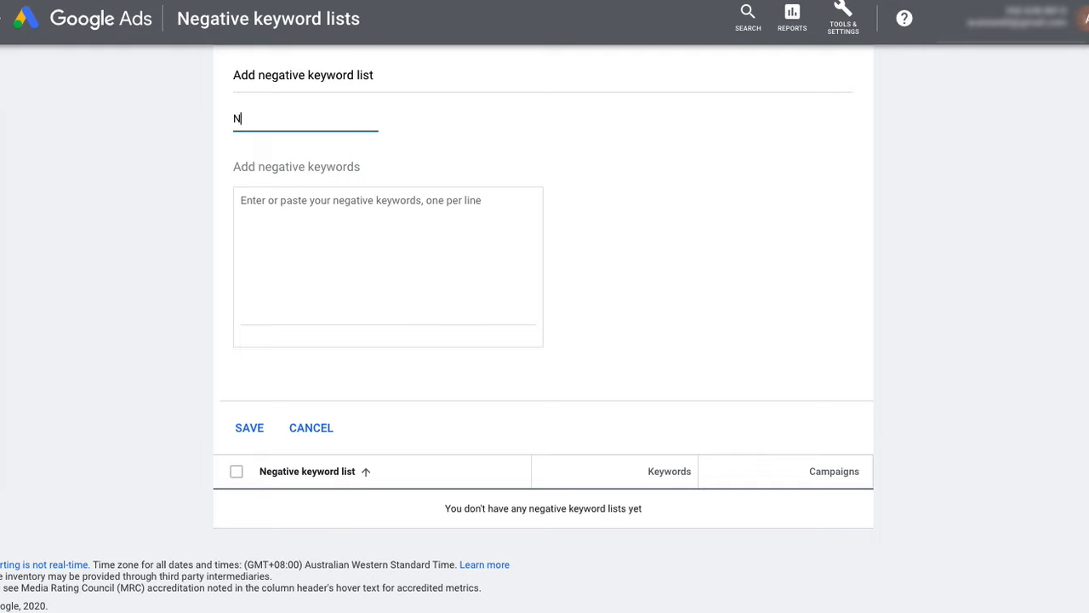
pyautogui.write('egative keyword list')
pyautogui.click(304, 211)
pyautogui.write('download')
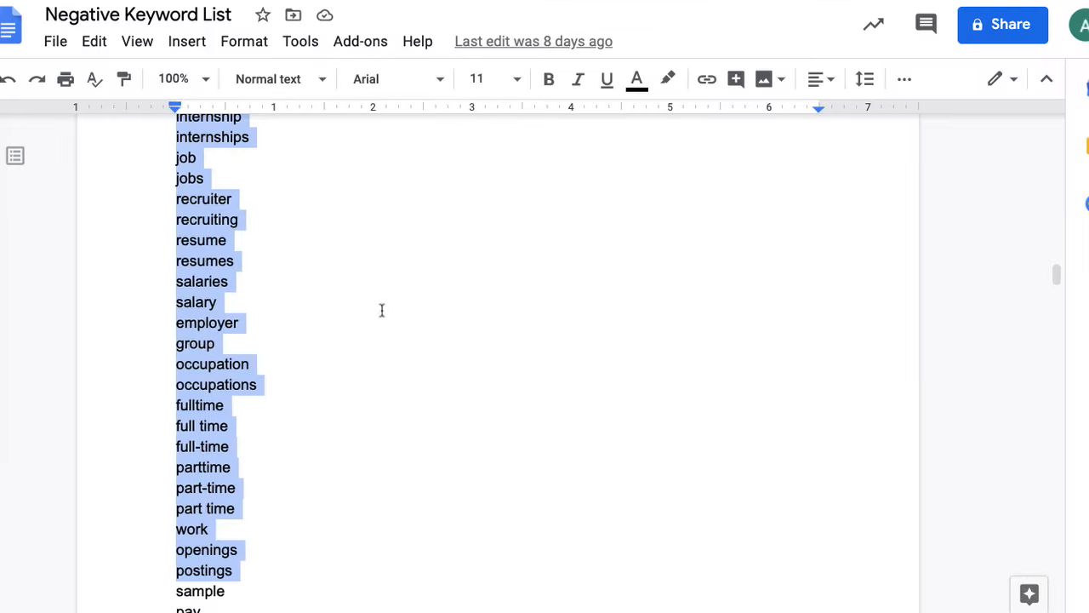
# Browse the Negative Keyword List document and select the word 'free' in the list.
pyautogui.scroll(1, 381, 309)
pyautogui.scroll(-10, 364, 275)
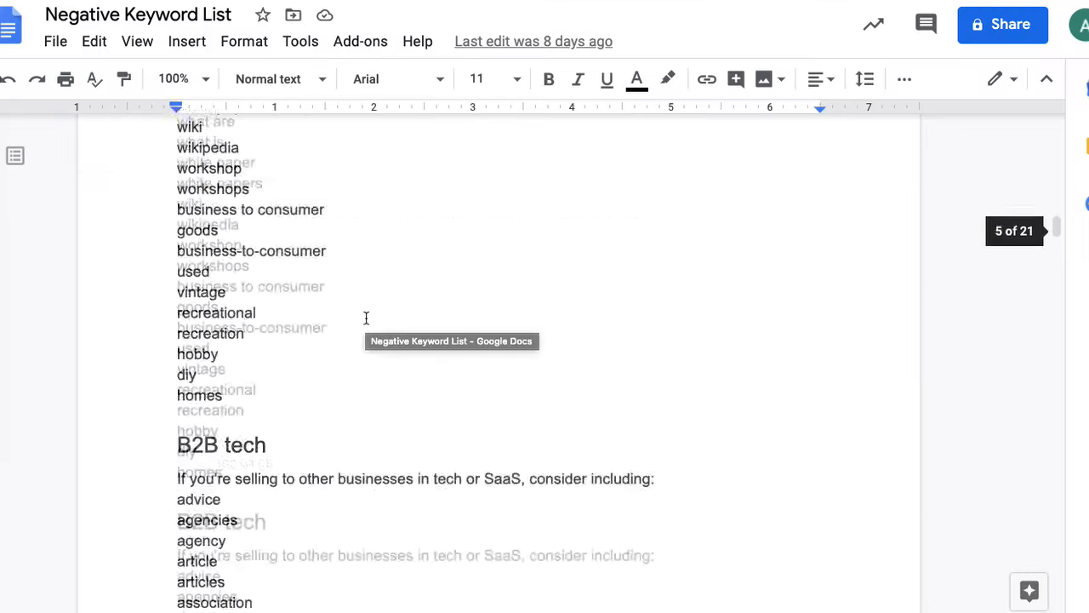
pyautogui.scroll(15, 366, 395)
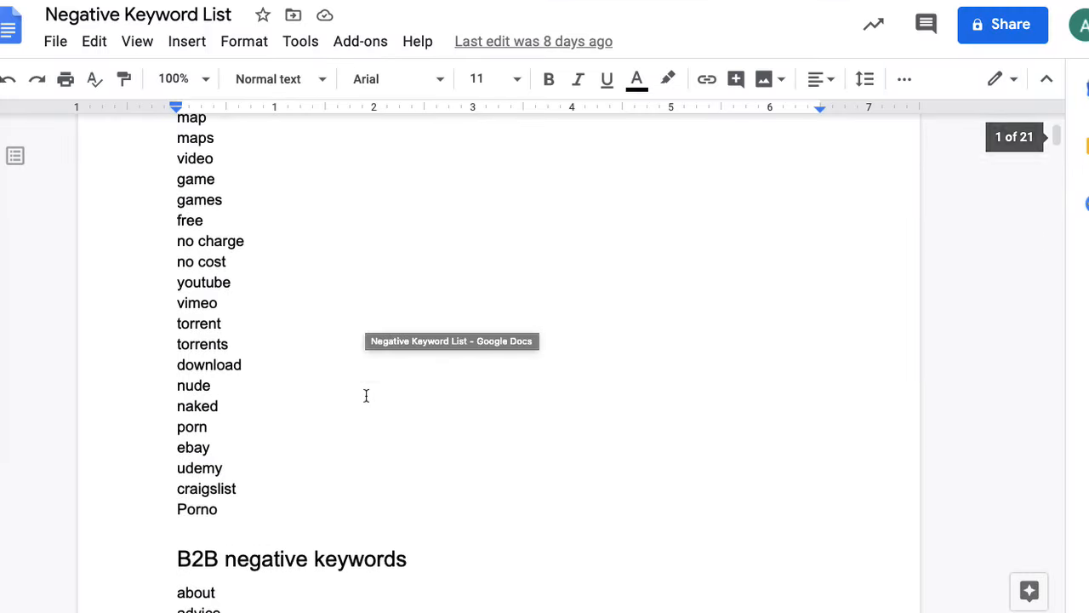
pyautogui.scroll(4, 366, 395)
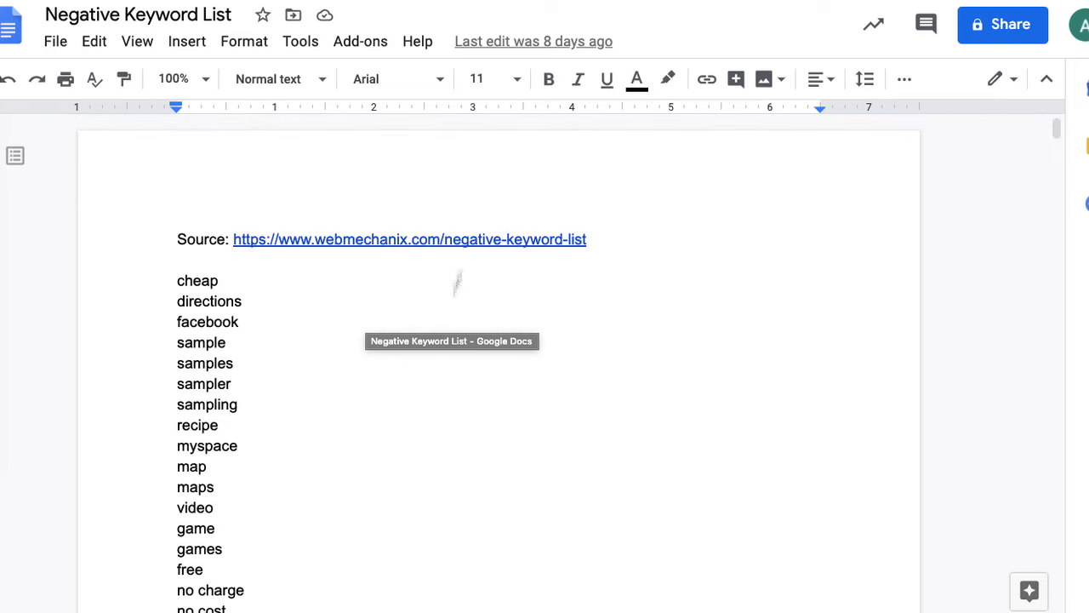
pyautogui.scroll(-1, 387, 496)
pyautogui.moveTo(236, 201); pyautogui.dragTo(150, 200)
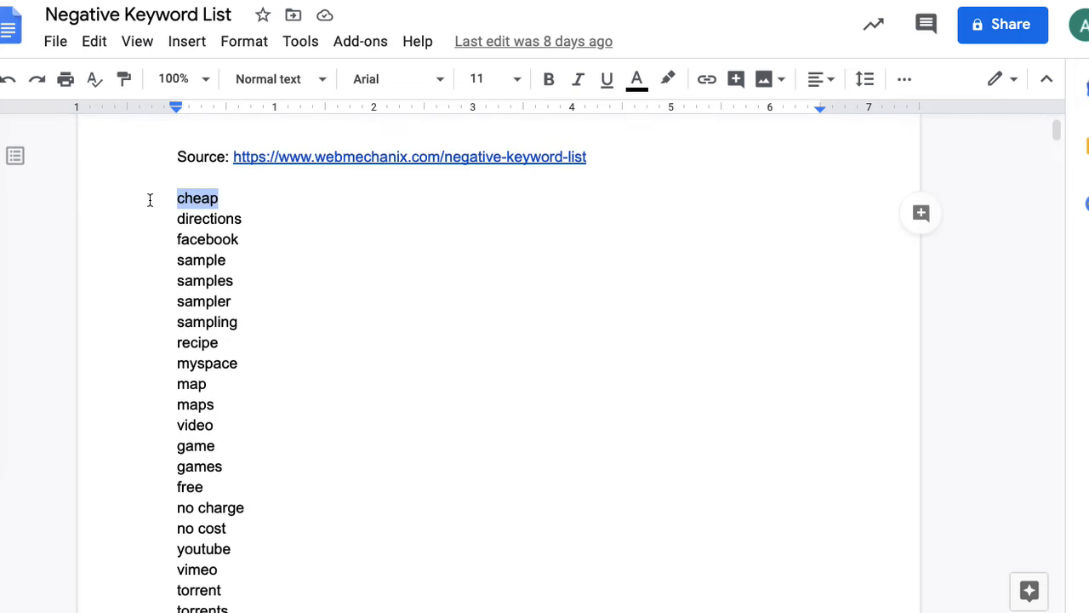
pyautogui.moveTo(245, 244); pyautogui.dragTo(141, 241)
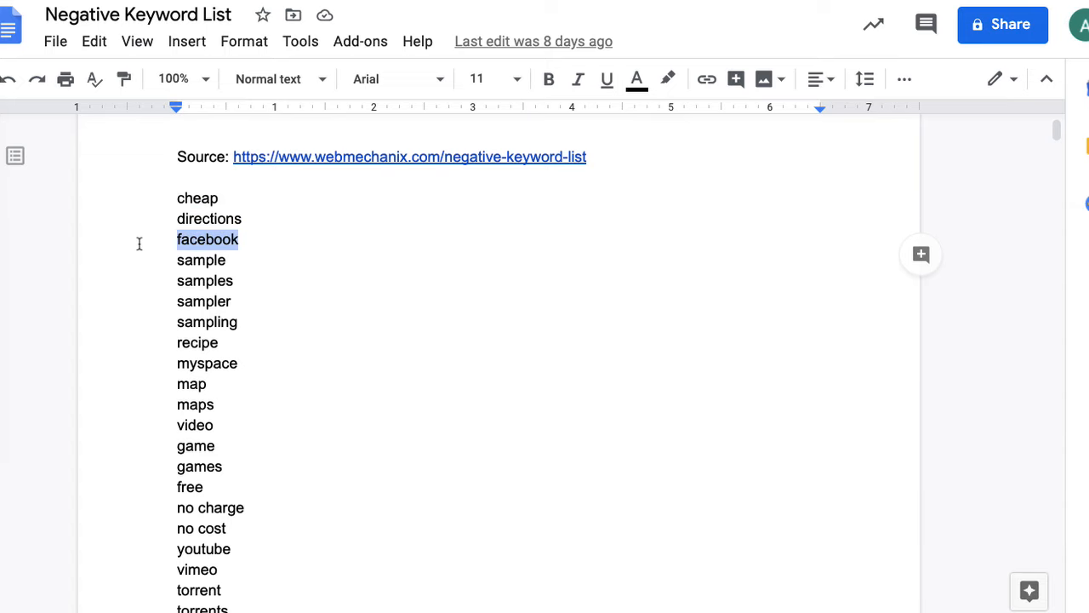
pyautogui.scroll(-1, 224, 340)
pyautogui.moveTo(226, 388); pyautogui.dragTo(157, 390)
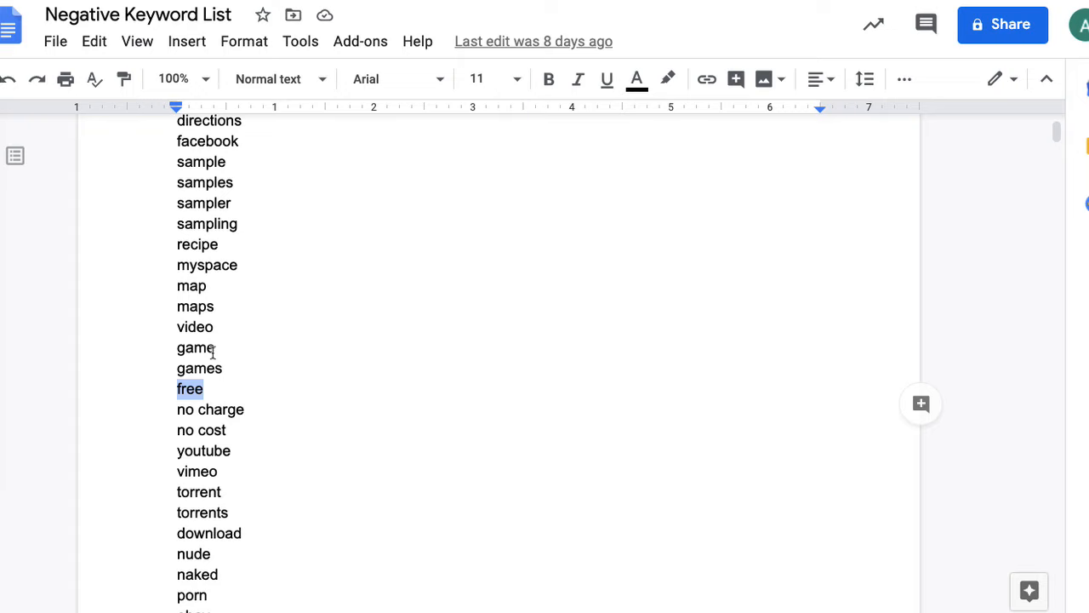
pyautogui.click(217, 395)
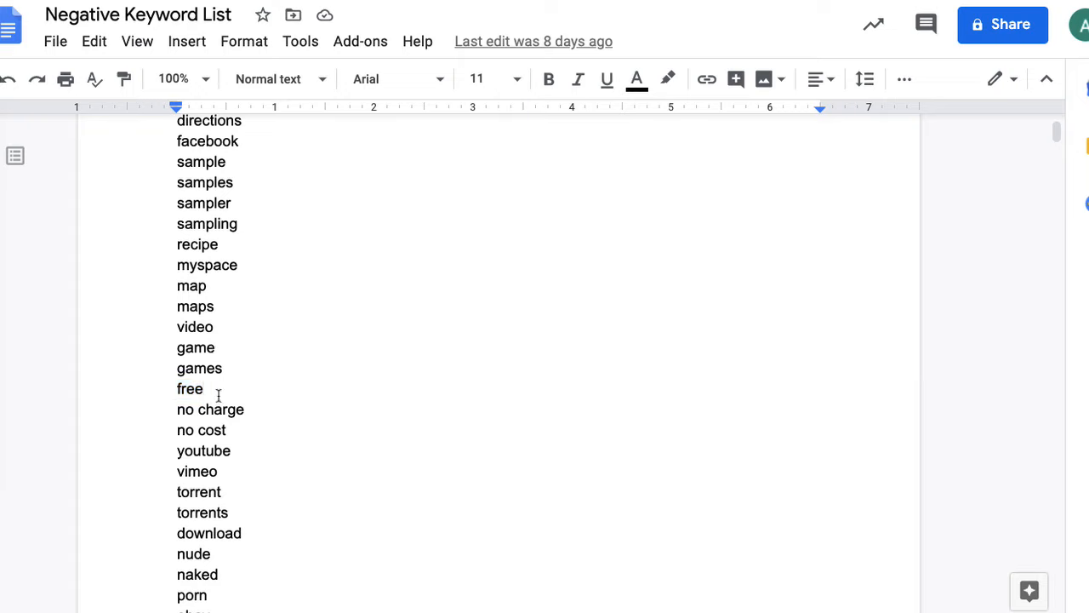
pyautogui.moveTo(216, 395); pyautogui.dragTo(160, 389)
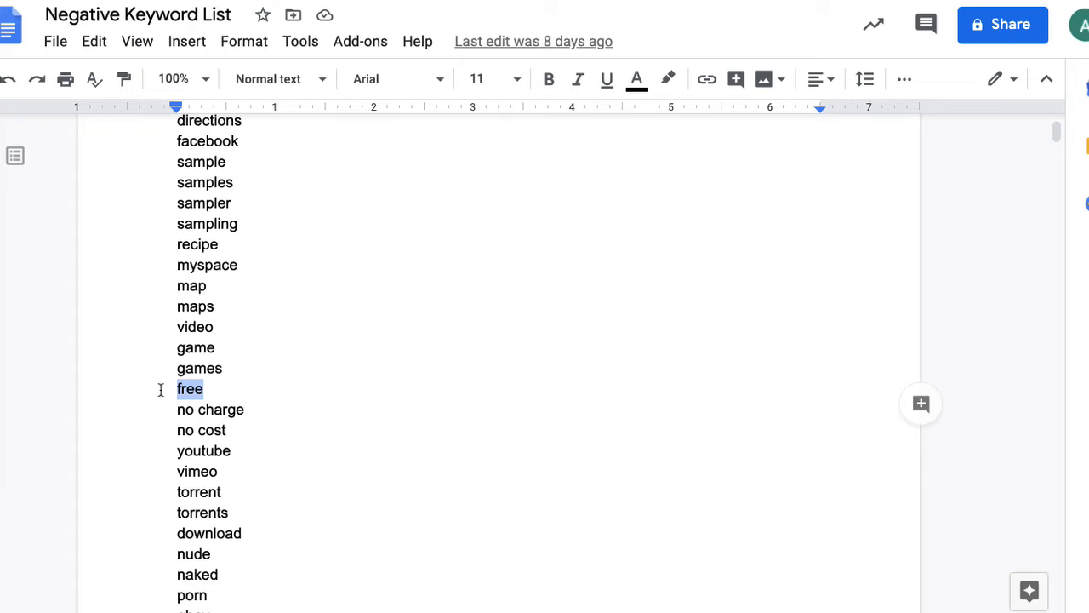
# Select the job-seeker keywords under 'Weed out job seekers', from employment through full time.
pyautogui.scroll(2, 160, 389)
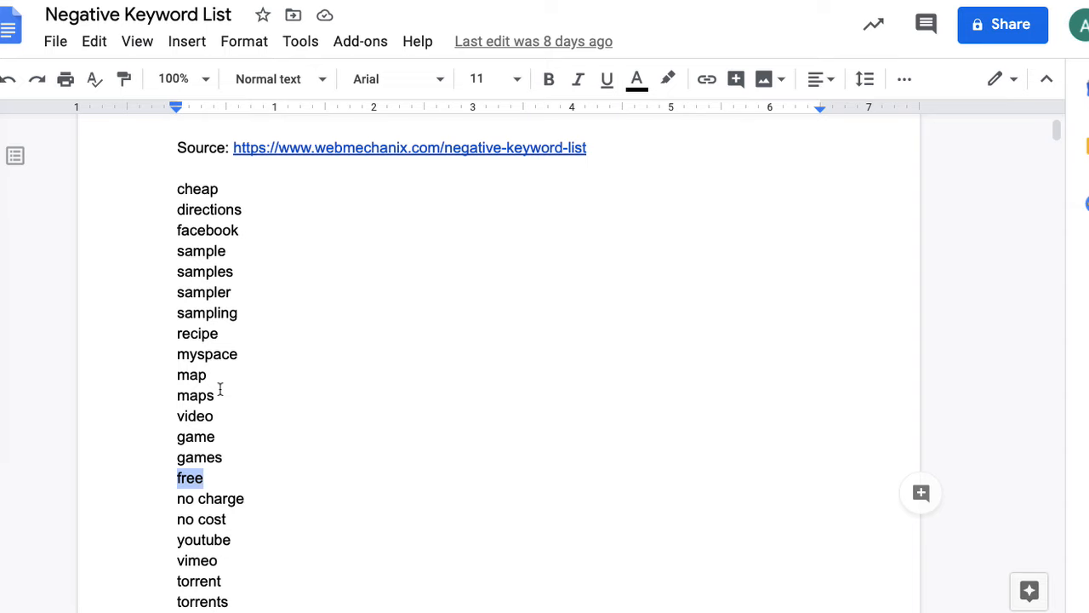
pyautogui.scroll(-15, 215, 445)
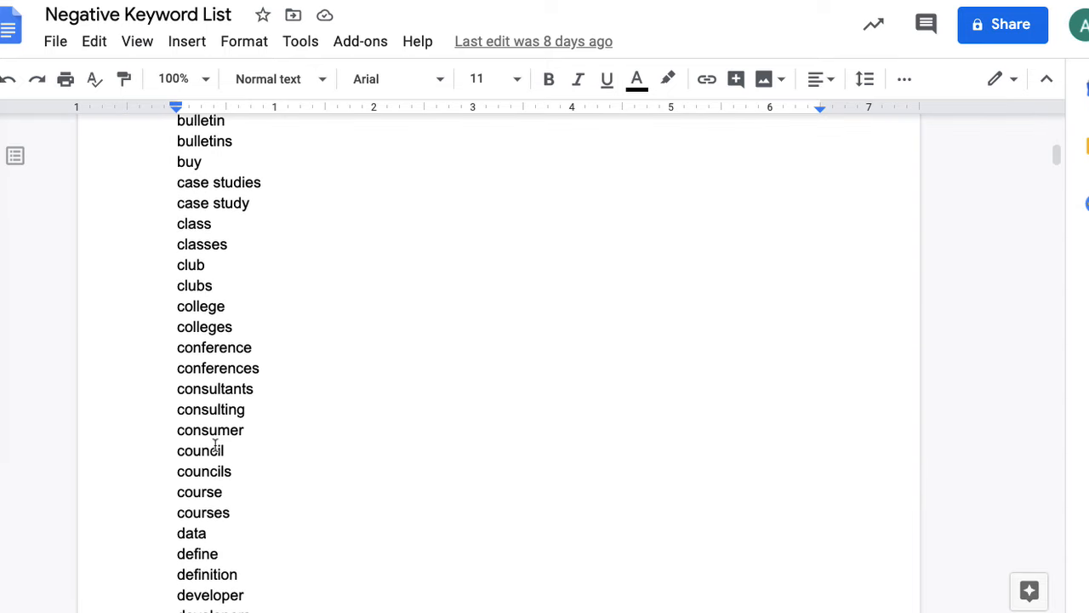
pyautogui.scroll(-20, 215, 446)
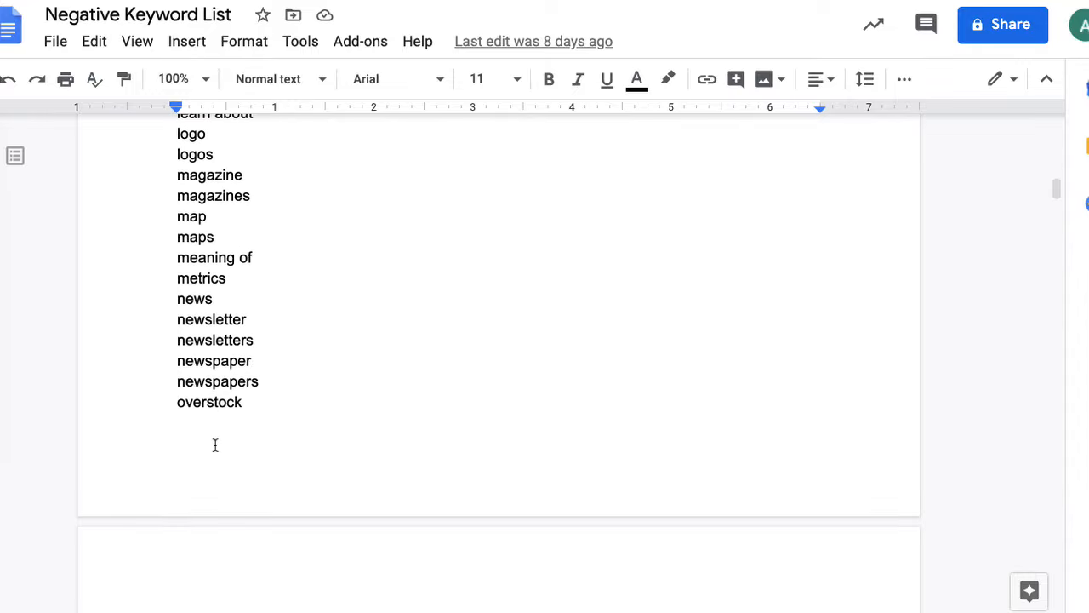
pyautogui.scroll(-15, 215, 444)
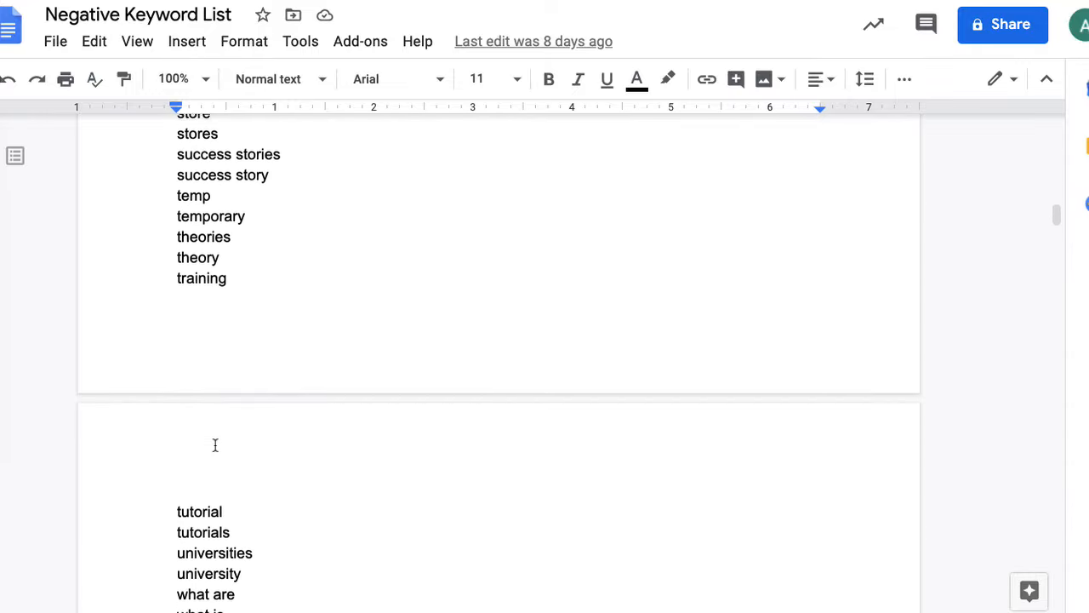
pyautogui.scroll(-15, 215, 447)
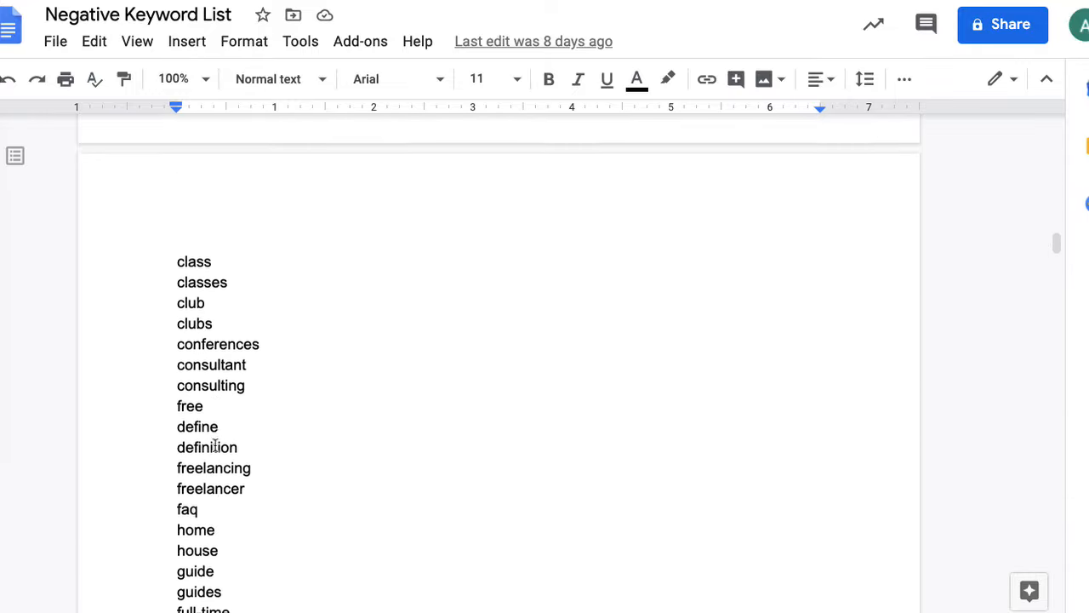
pyautogui.scroll(-8, 215, 447)
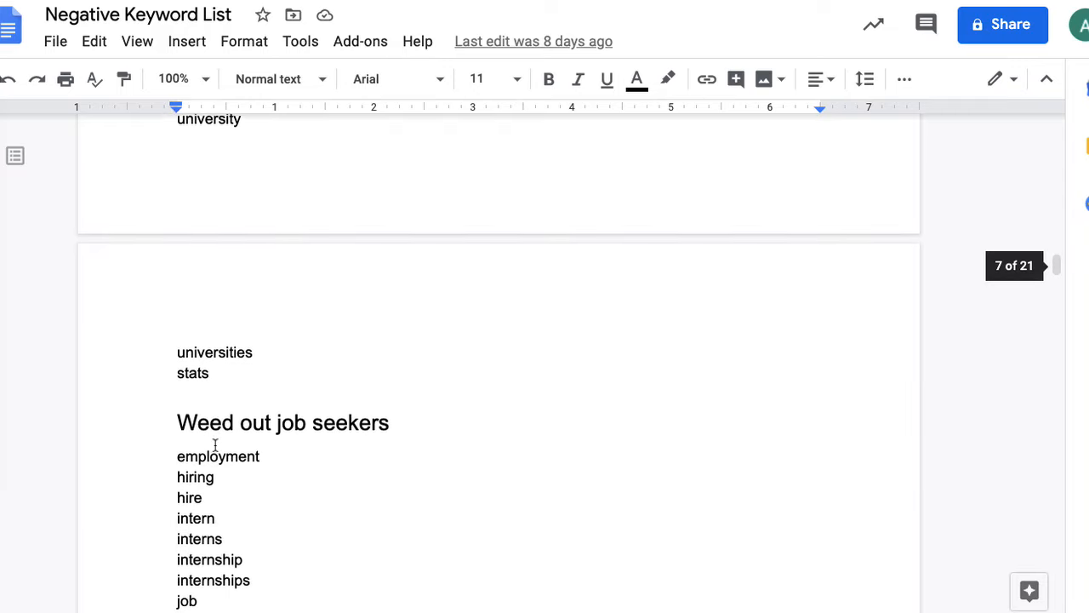
pyautogui.moveTo(177, 329); pyautogui.dragTo(287, 340)
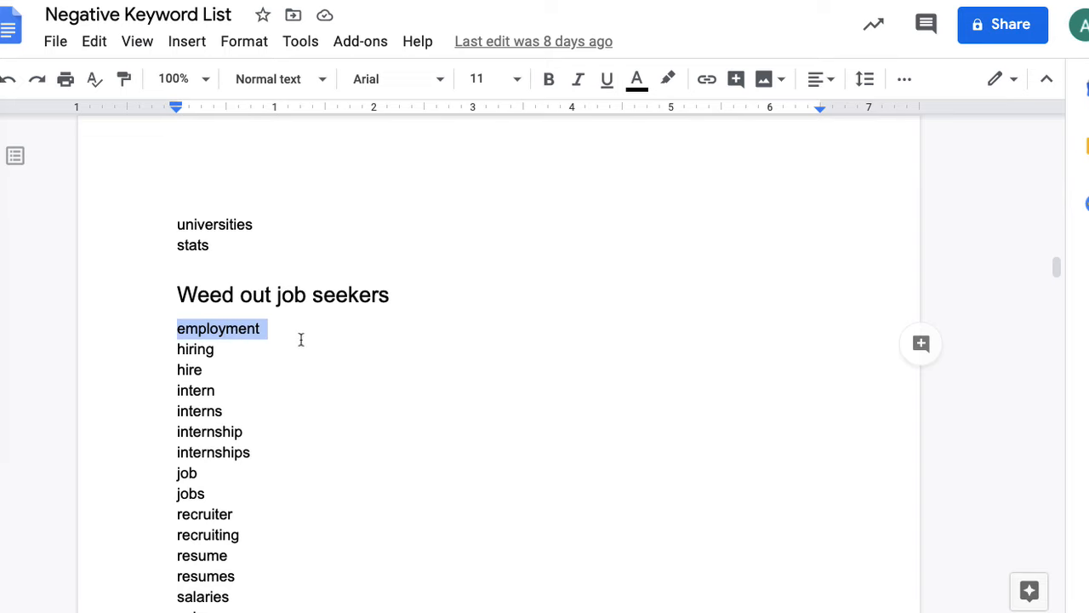
pyautogui.scroll(-2, 300, 339)
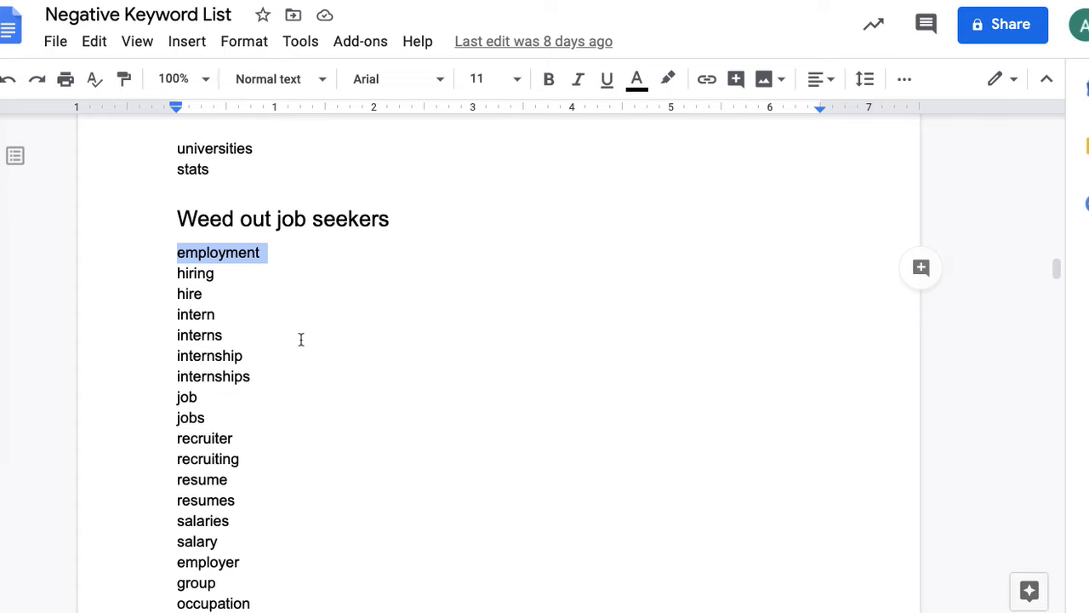
pyautogui.moveTo(201, 398); pyautogui.dragTo(156, 398)
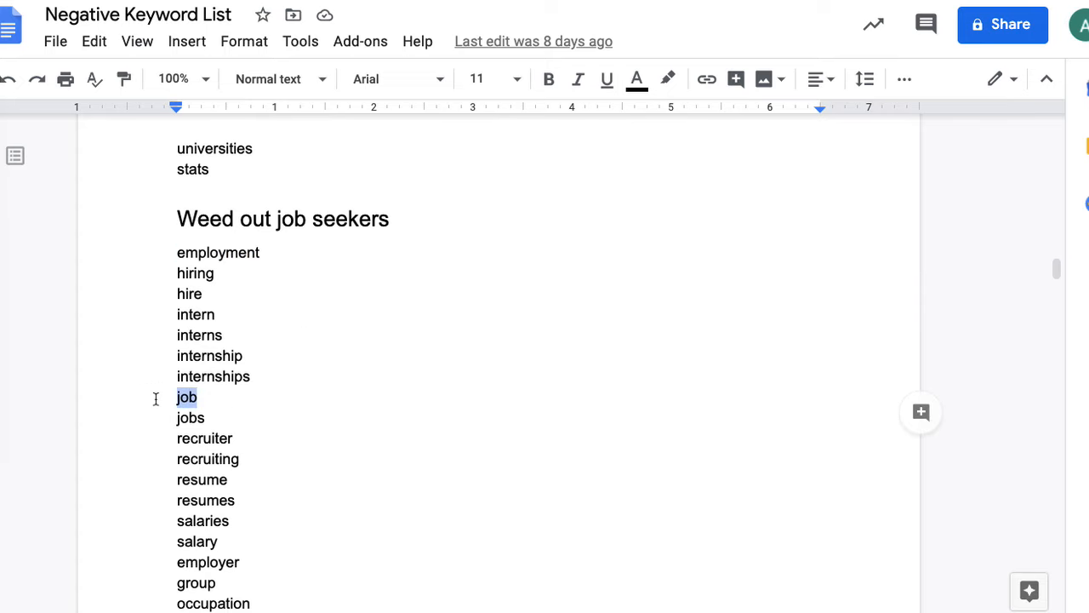
pyautogui.moveTo(179, 252); pyautogui.dragTo(243, 551)
pyautogui.scroll(-2, 236, 539)
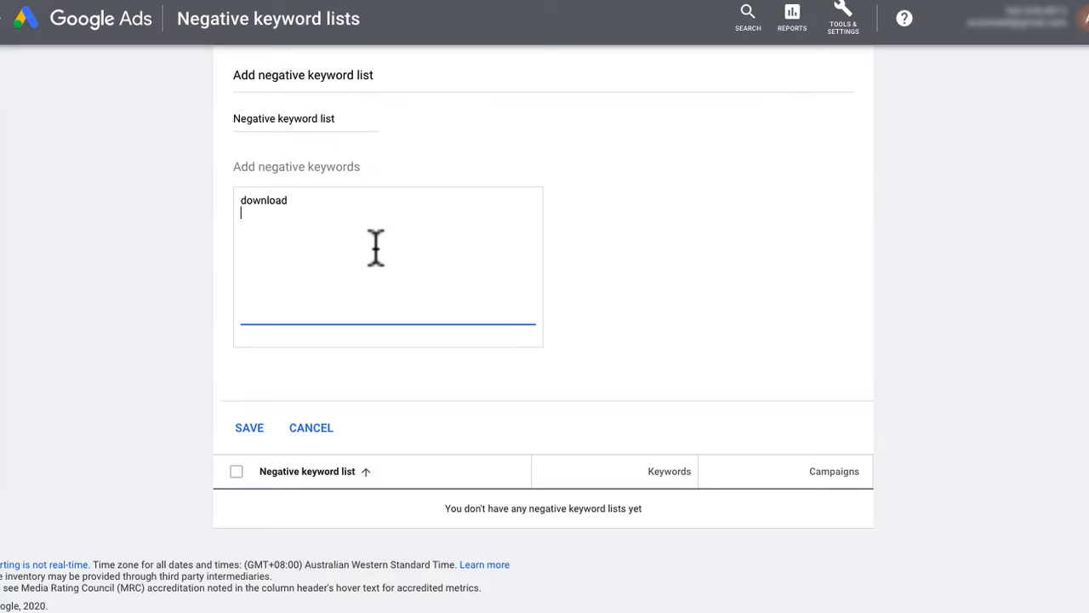
# Paste the job-seeker keywords, save the 22-keyword shared list, and go back to Meal Plan.
pyautogui.hotkey('ctrl', 'v')
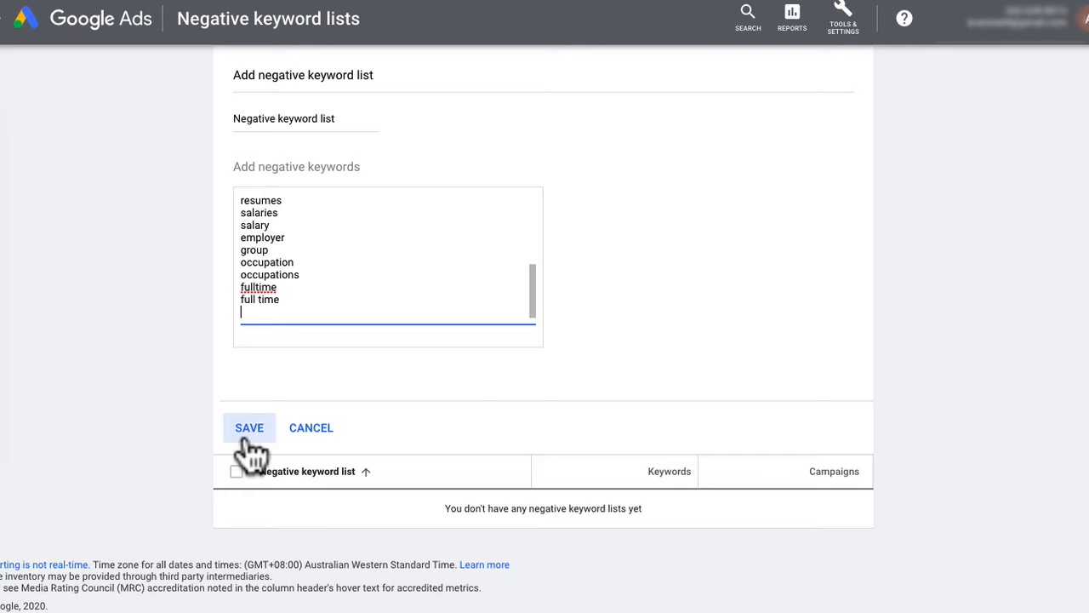
pyautogui.click(250, 435)
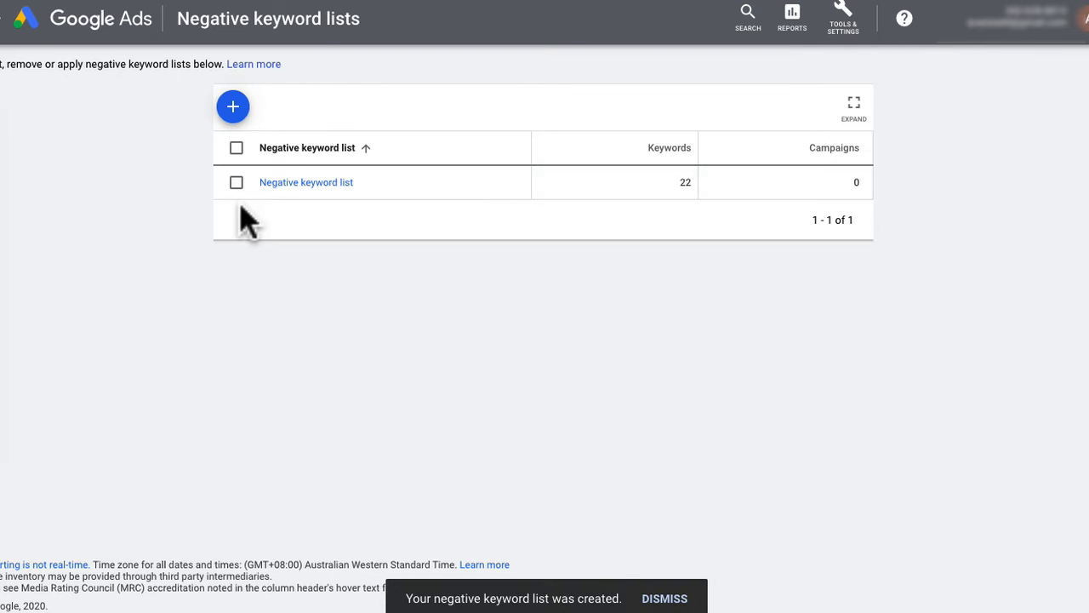
pyautogui.click(4, 27)
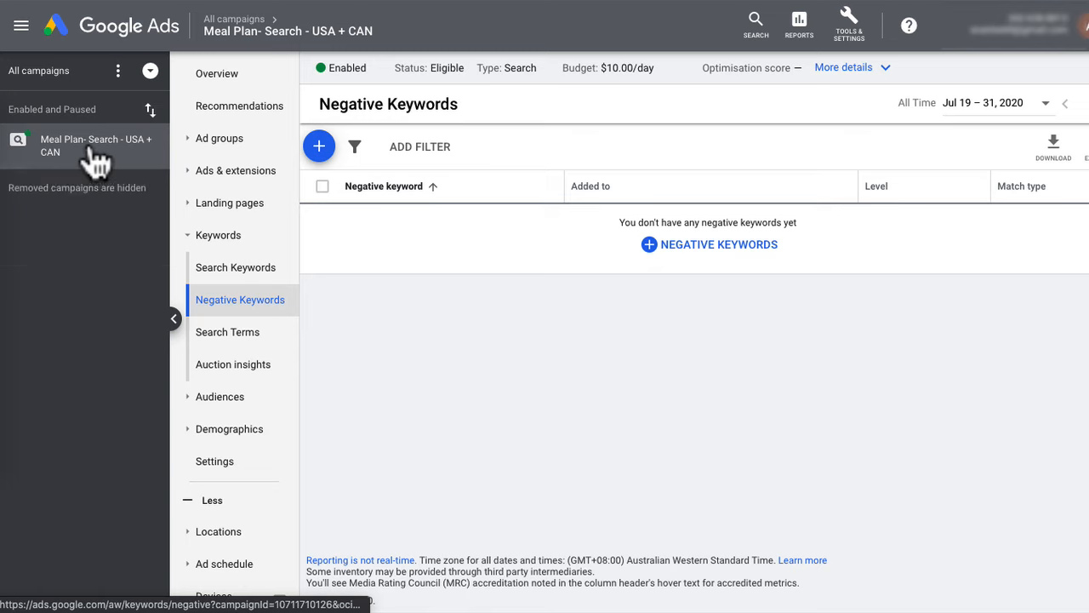
# Add the shared 'Negative keyword list' to Meal Plan's negative keywords, then view Search Terms.
pyautogui.click(97, 158)
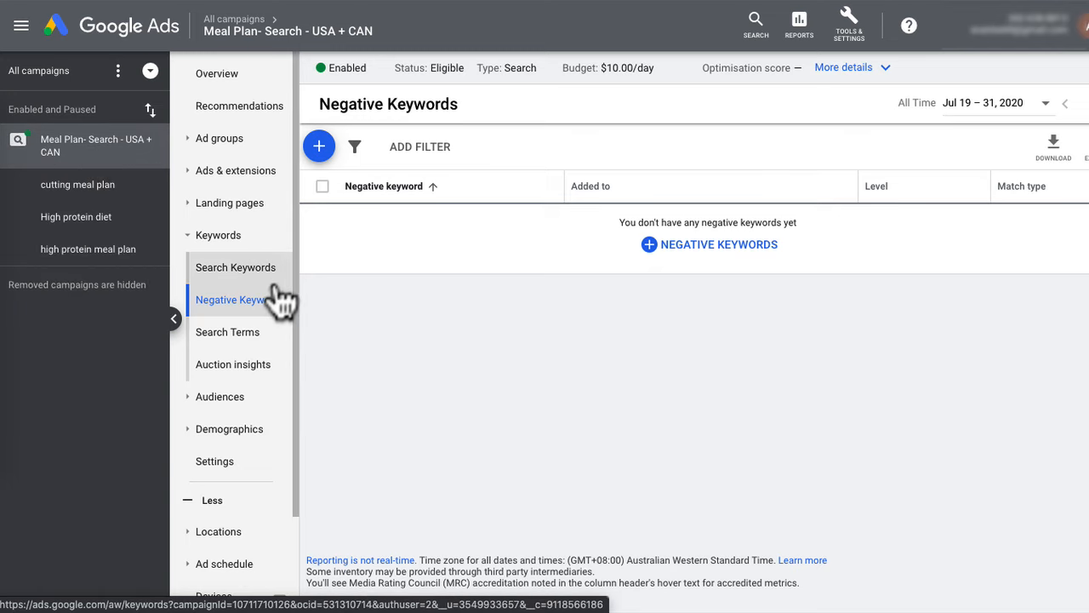
pyautogui.click(320, 146)
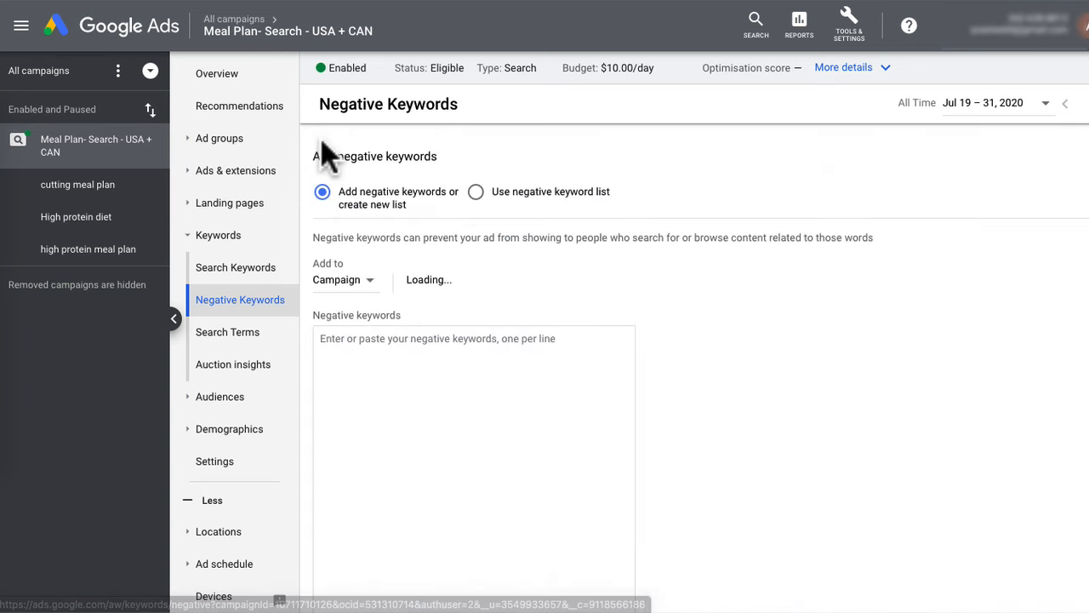
pyautogui.click(476, 192)
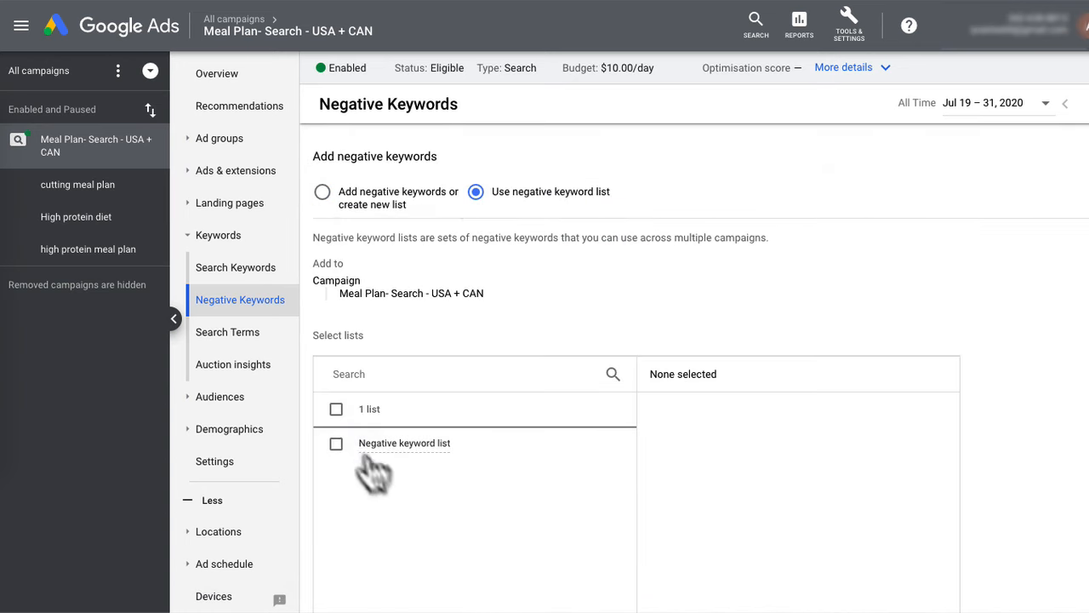
pyautogui.moveTo(379, 443)
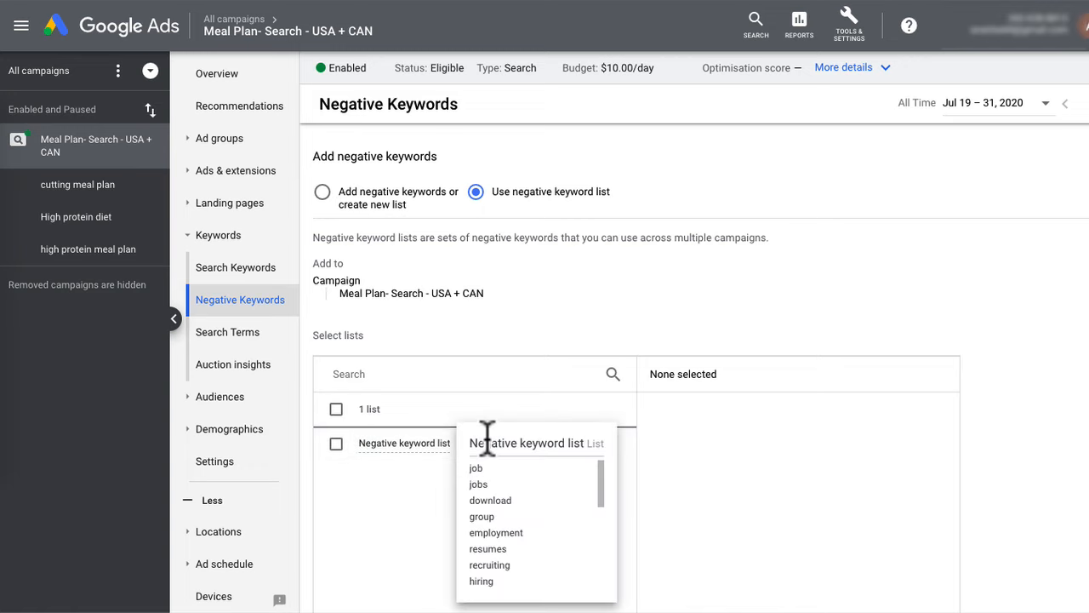
pyautogui.click(337, 445)
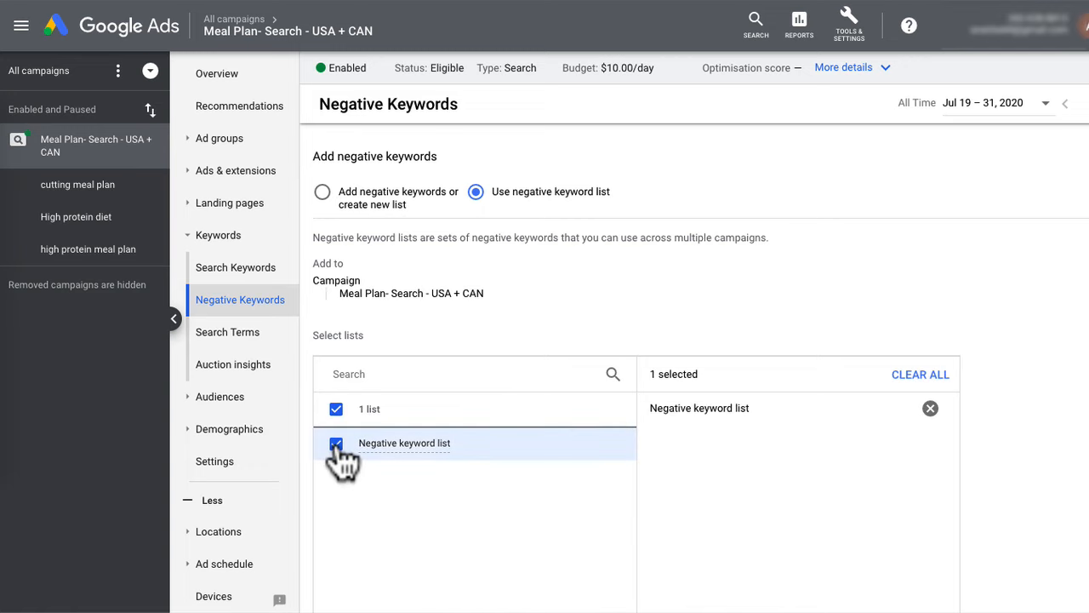
pyautogui.scroll(-1, 492, 558)
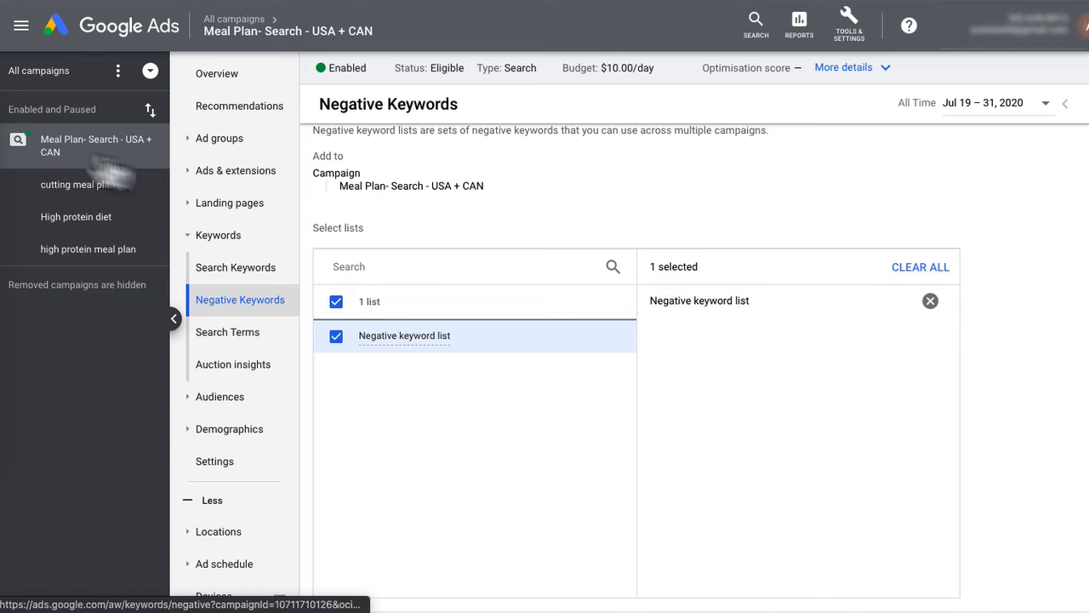
pyautogui.scroll(-2, 516, 498)
pyautogui.click(324, 436)
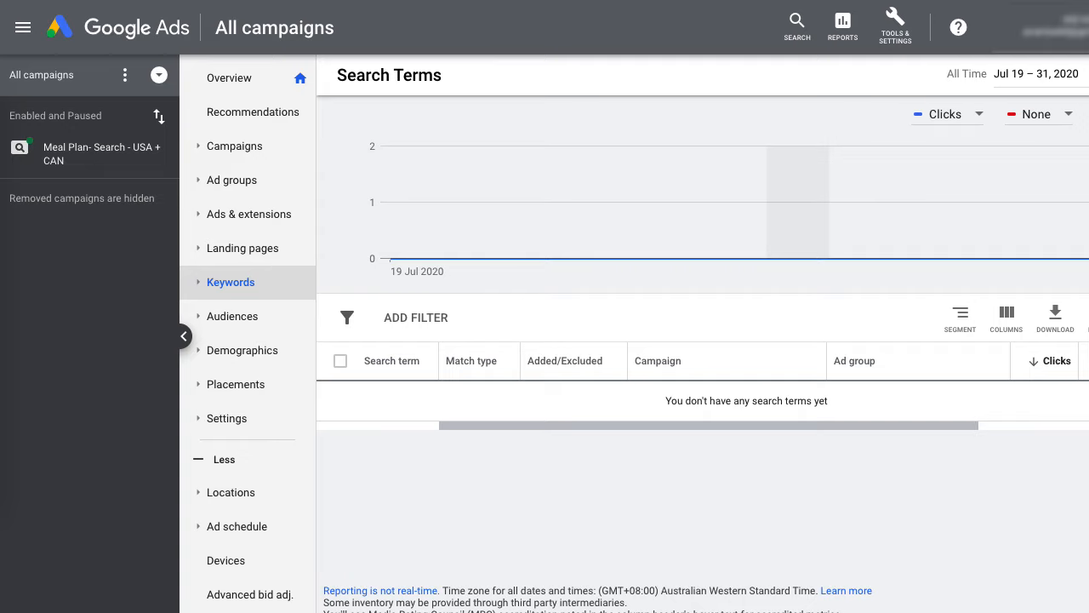
pyautogui.click(222, 286)
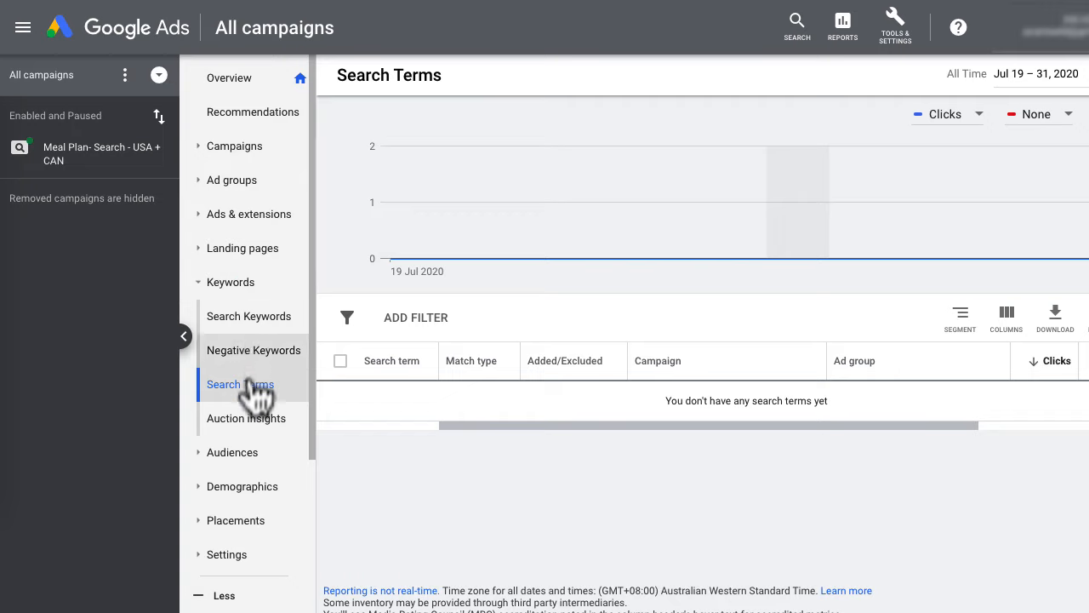